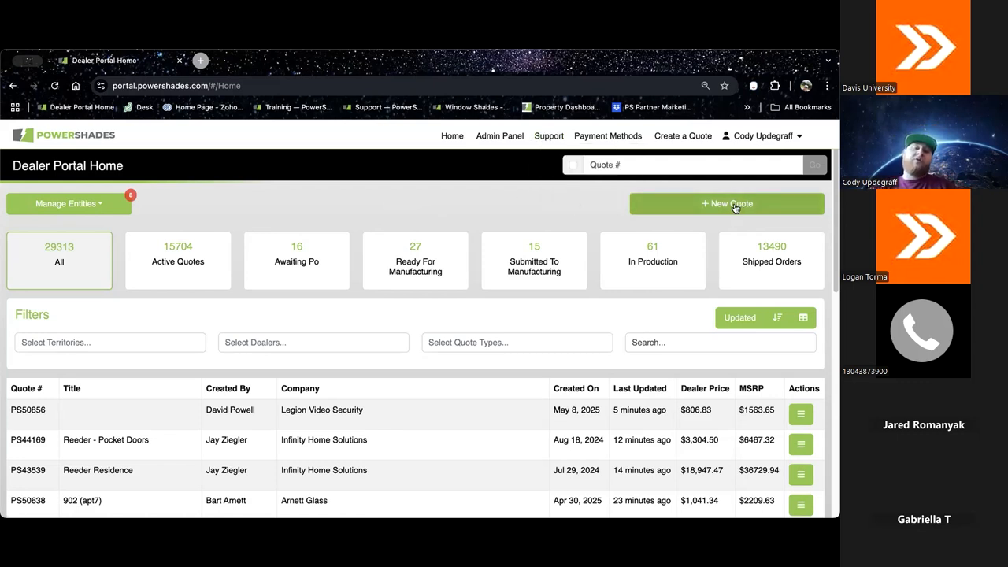
Step: Create a new quote of type CEDIA in the Ohio Valley territory
{"action": "left_click", "coordinate": [734, 206]}
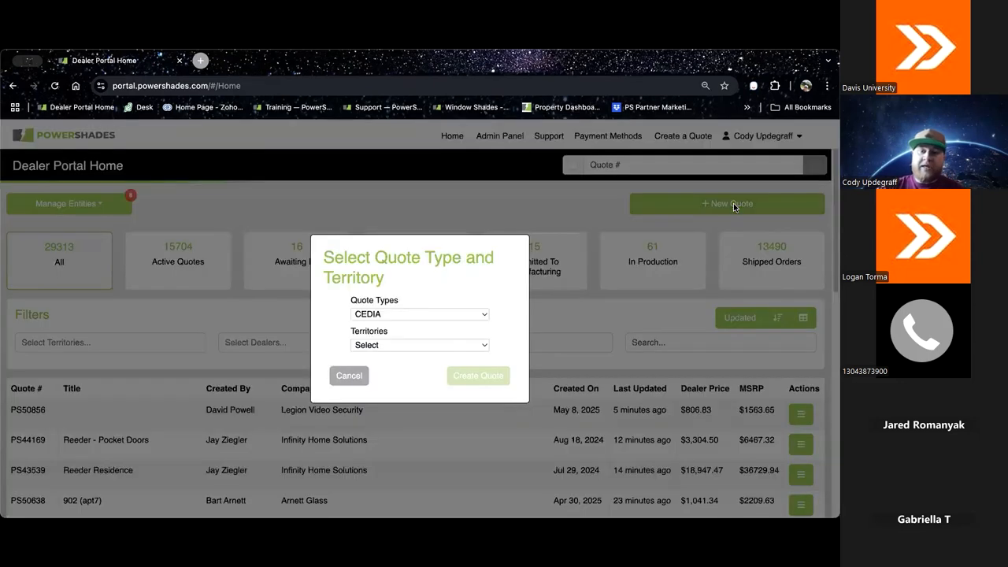
{"action": "left_click", "coordinate": [445, 348]}
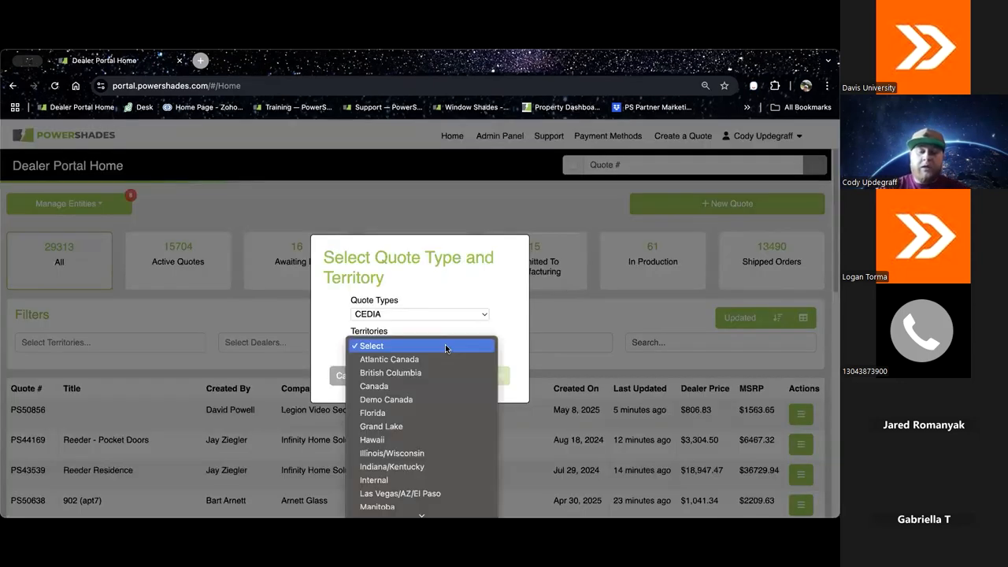
{"action": "key", "text": "o"}
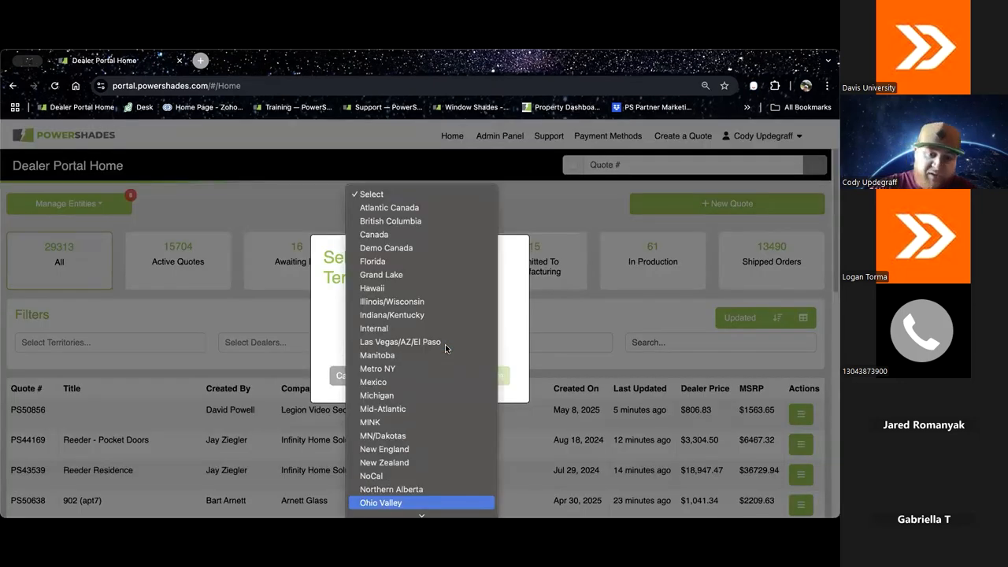
{"action": "key", "text": "Up"}
{"action": "key", "text": "Down"}
{"action": "key", "text": "Return"}
{"action": "left_click", "coordinate": [472, 378]}
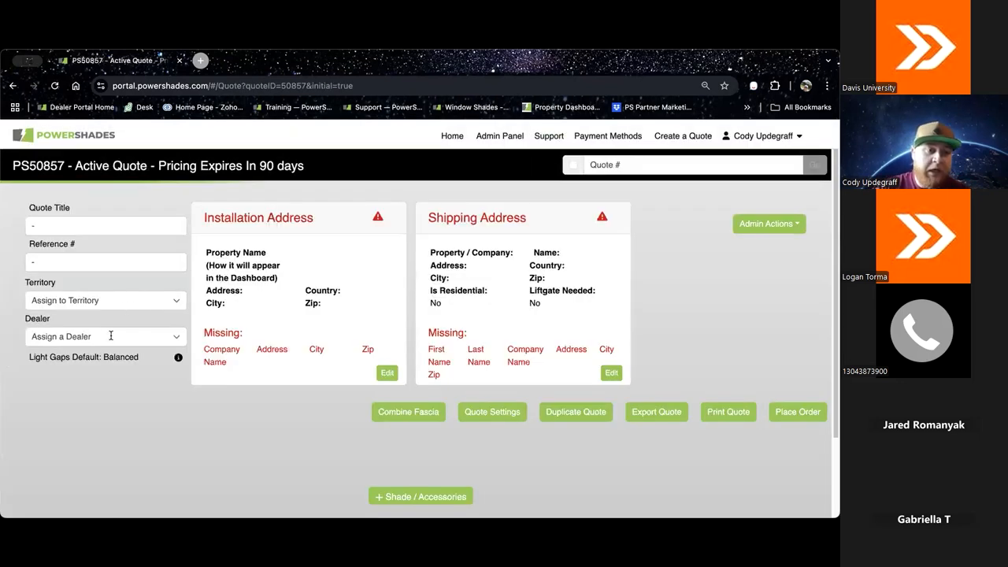
Step: Look through the dealers available for assignment in the Ohio Valley territory without choosing one
{"action": "left_click", "coordinate": [102, 337]}
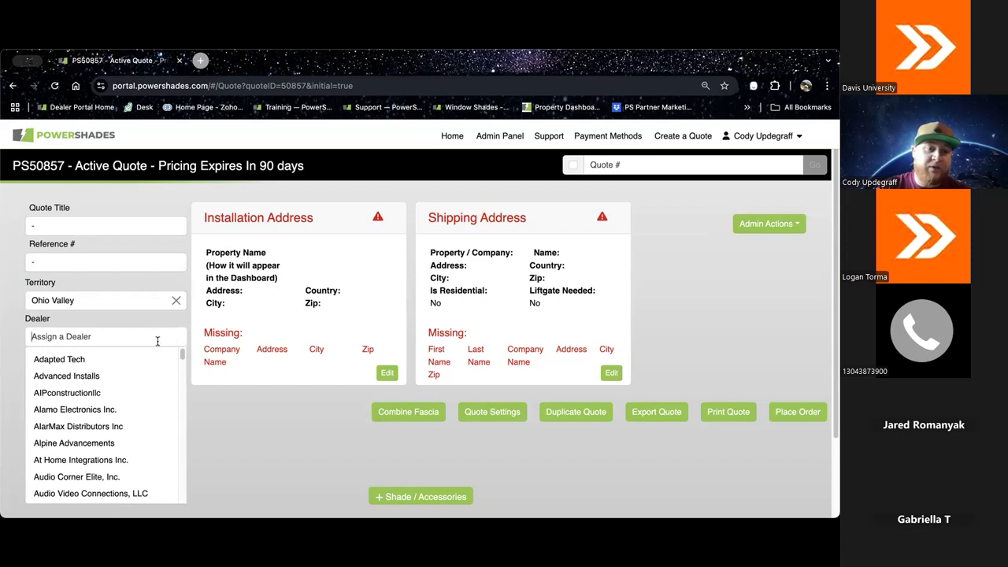
{"action": "scroll", "coordinate": [144, 381], "scroll_direction": "down", "scroll_amount": 3}
{"action": "scroll", "coordinate": [144, 382], "scroll_direction": "up", "scroll_amount": 3}
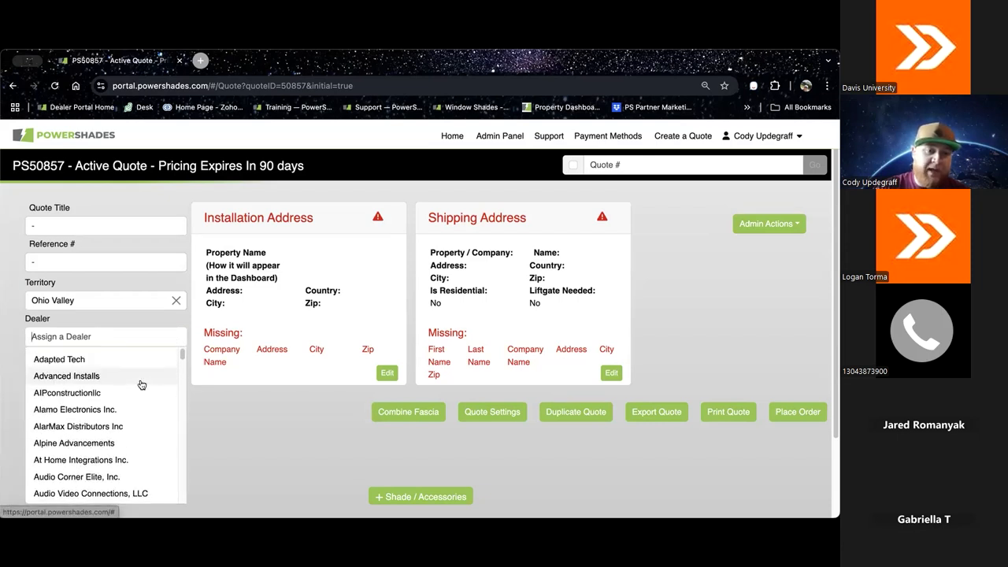
{"action": "left_click", "coordinate": [262, 432]}
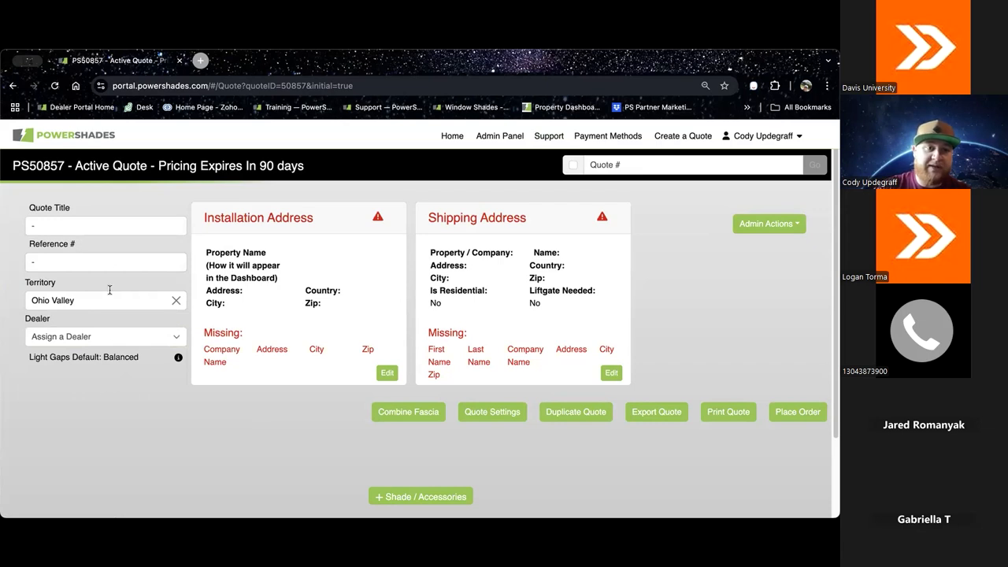
Step: Title the quote "test quote" and enter 123abc as its reference number
{"action": "left_click", "coordinate": [101, 227]}
{"action": "type", "text": "test quote"}
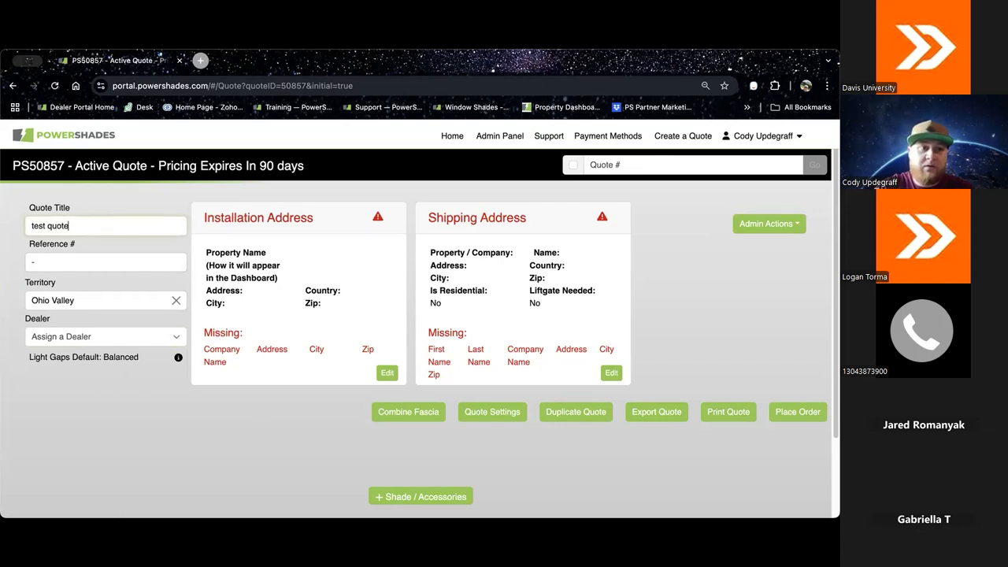
{"action": "left_click", "coordinate": [95, 264]}
{"action": "type", "text": "123abc"}
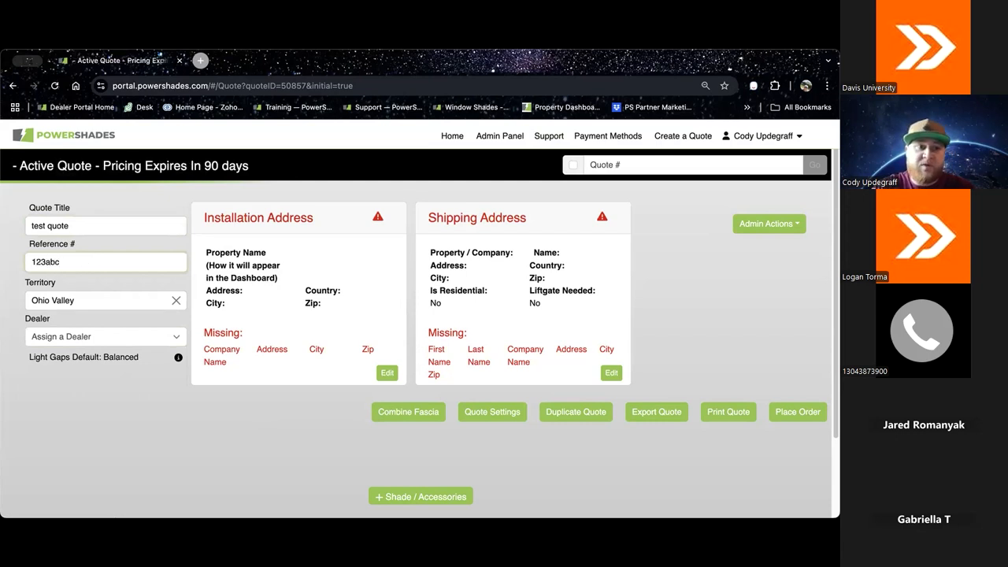
{"action": "left_click", "coordinate": [97, 278]}
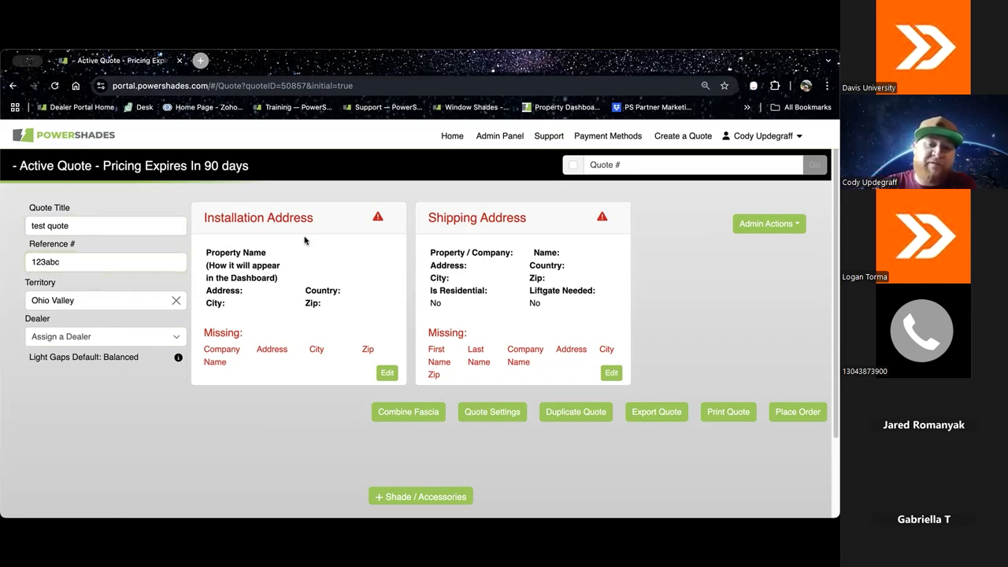
Step: Reload the quote page and unlock the quote for editing
{"action": "scroll", "coordinate": [336, 282], "scroll_direction": "down", "scroll_amount": 1}
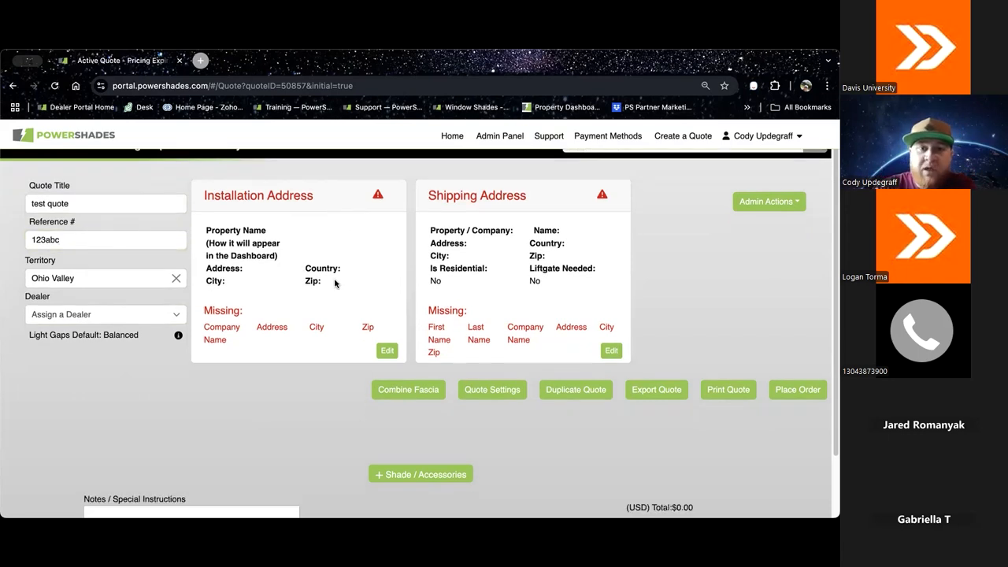
{"action": "scroll", "coordinate": [502, 229], "scroll_direction": "up", "scroll_amount": 1}
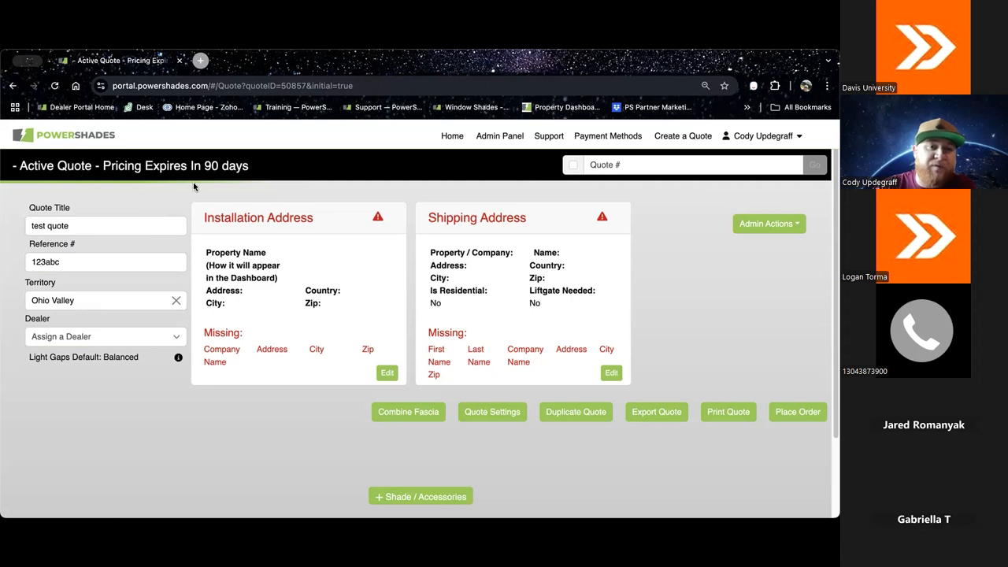
{"action": "key", "text": "super+r"}
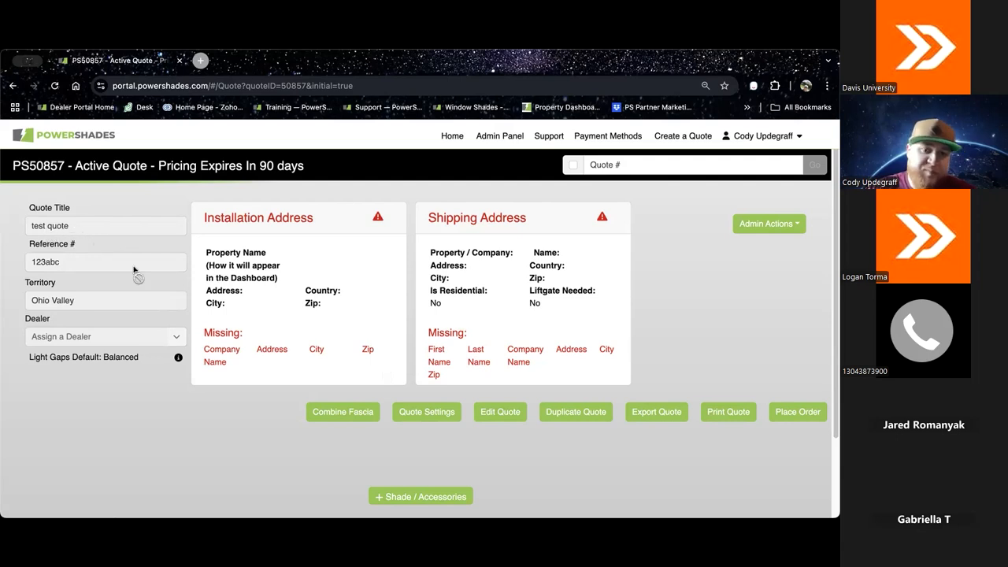
{"action": "left_click", "coordinate": [501, 412]}
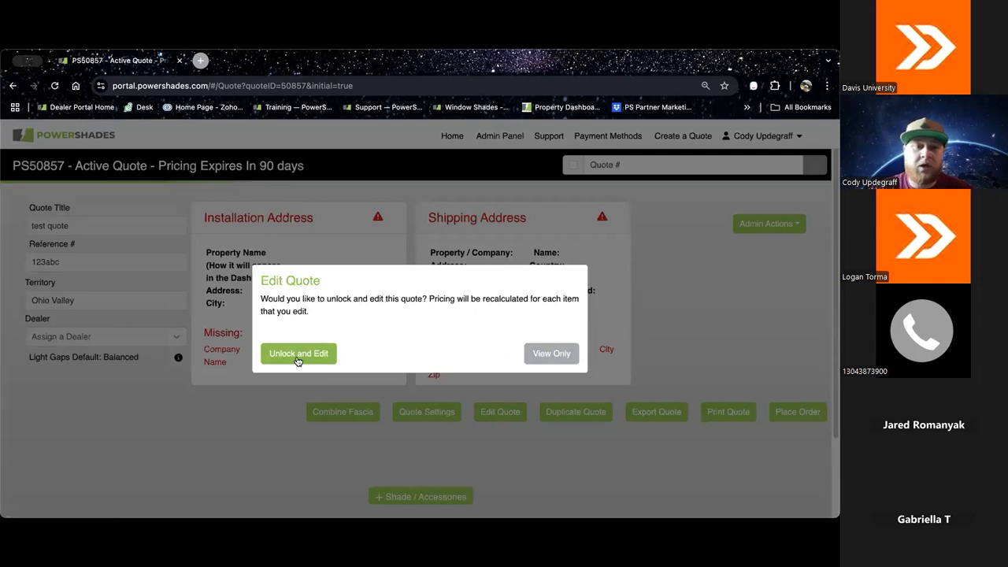
{"action": "left_click", "coordinate": [297, 356]}
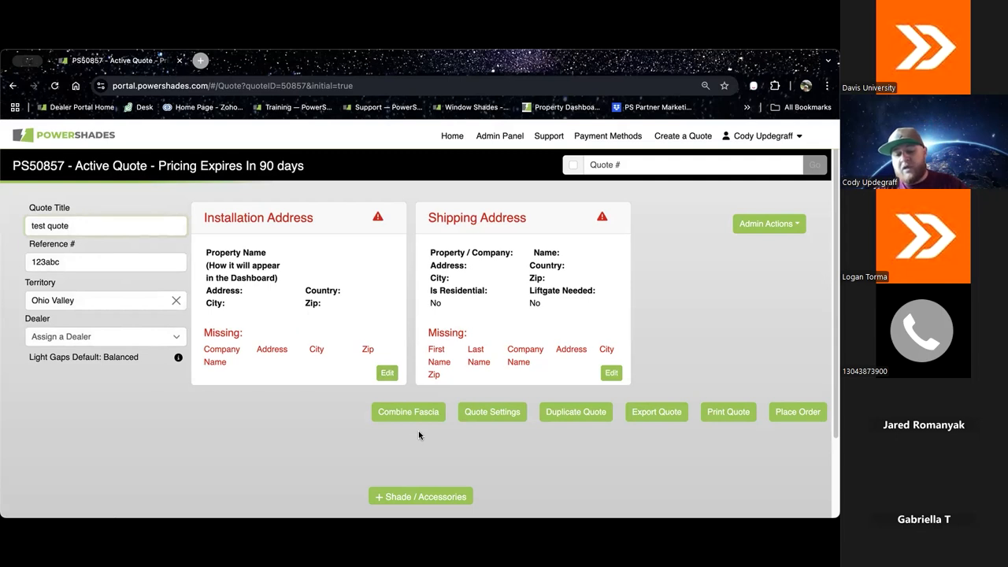
Step: Examine the fields required for a new installation address, and cancel the form without entering anything
{"action": "left_click", "coordinate": [391, 373]}
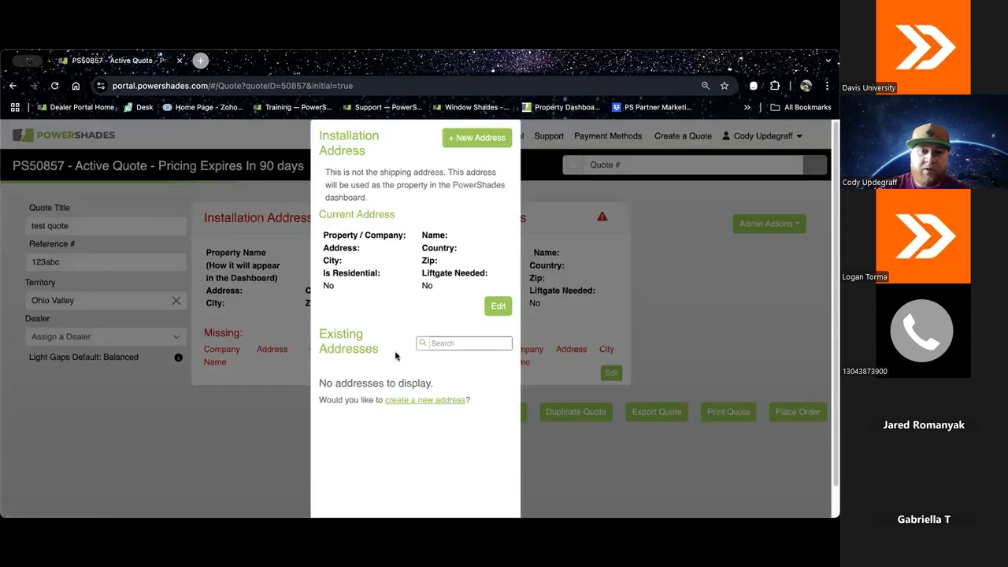
{"action": "left_click", "coordinate": [465, 138]}
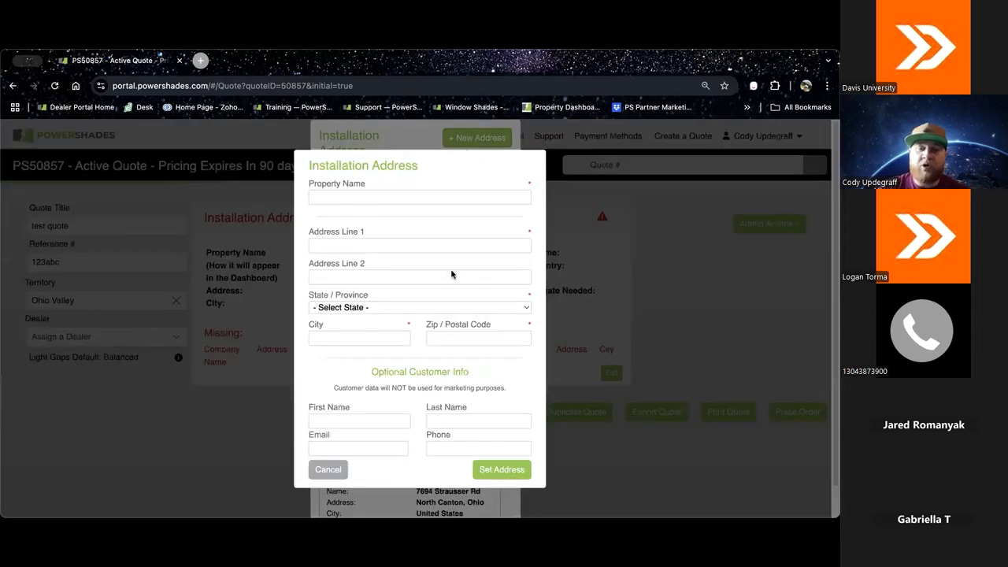
{"action": "left_click", "coordinate": [449, 338]}
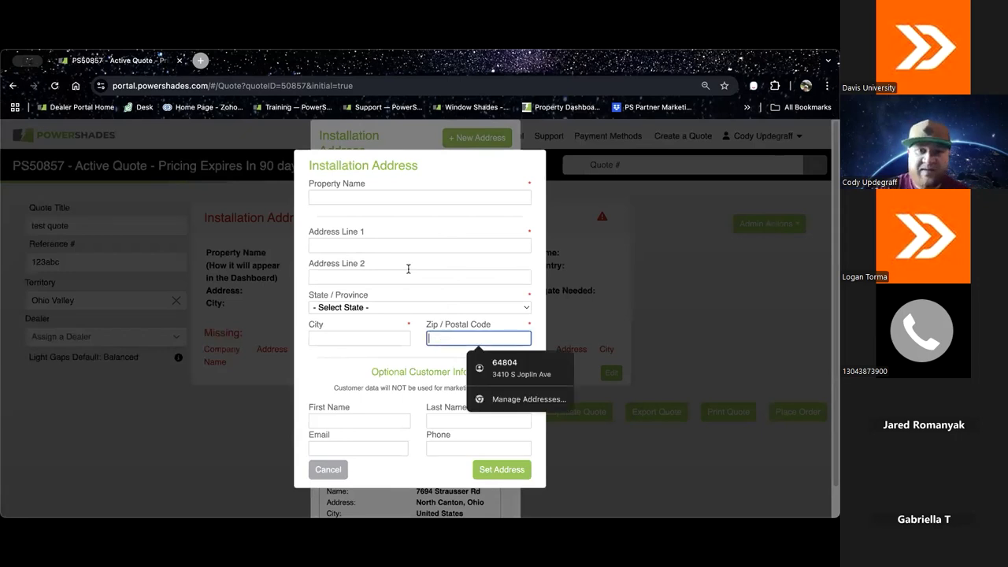
{"action": "left_click", "coordinate": [359, 246]}
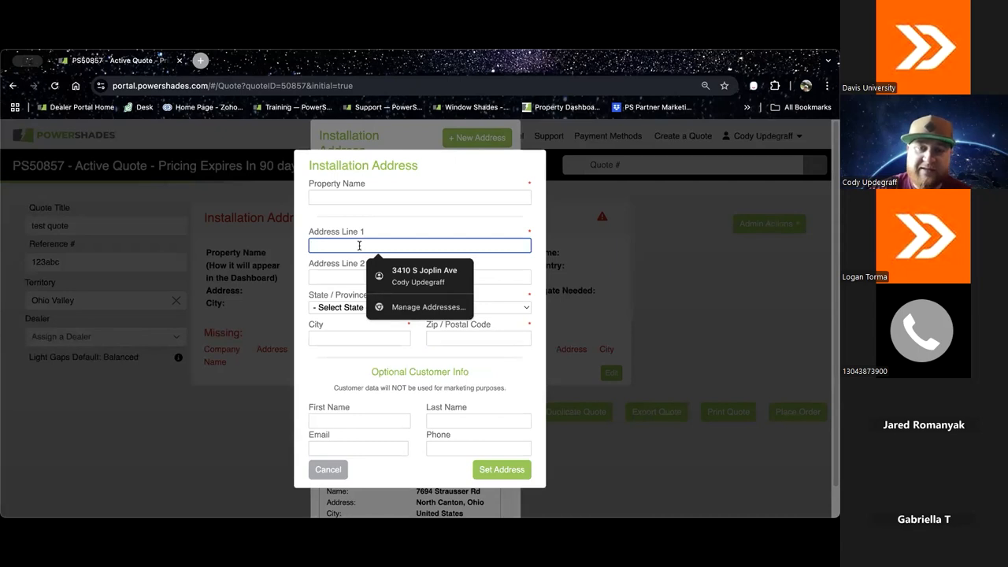
{"action": "left_click", "coordinate": [378, 231]}
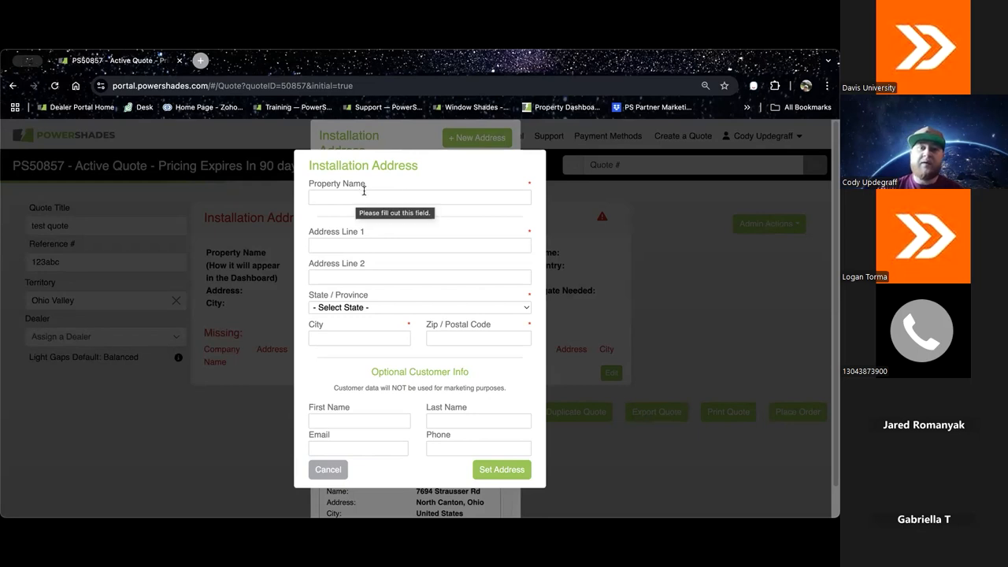
{"action": "left_click", "coordinate": [336, 471]}
Step: Examine the existing addresses offered for the installation address, and finish without using any of them
{"action": "scroll", "coordinate": [463, 273], "scroll_direction": "down", "scroll_amount": 1}
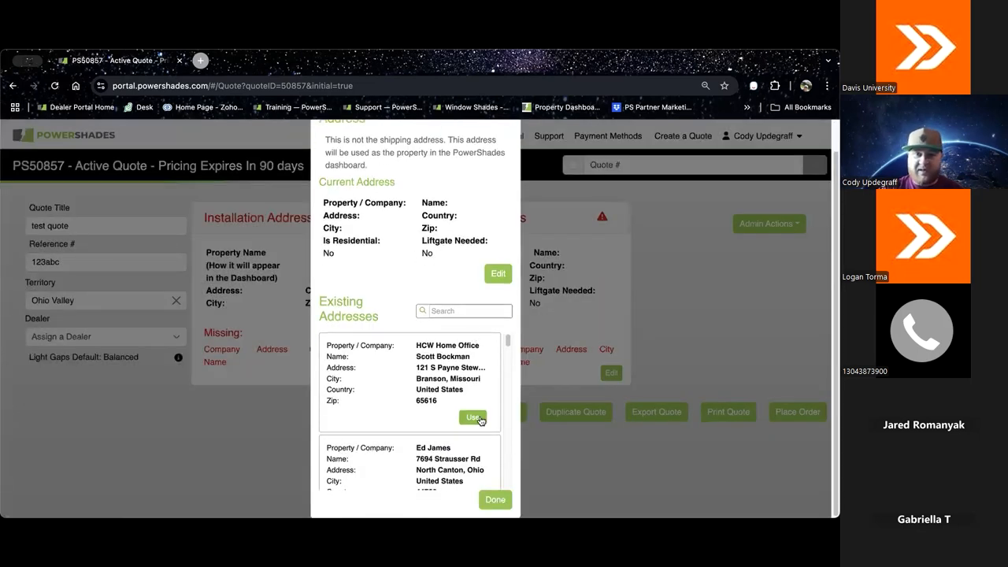
{"action": "scroll", "coordinate": [479, 420], "scroll_direction": "down", "scroll_amount": 1}
{"action": "left_click", "coordinate": [494, 496]}
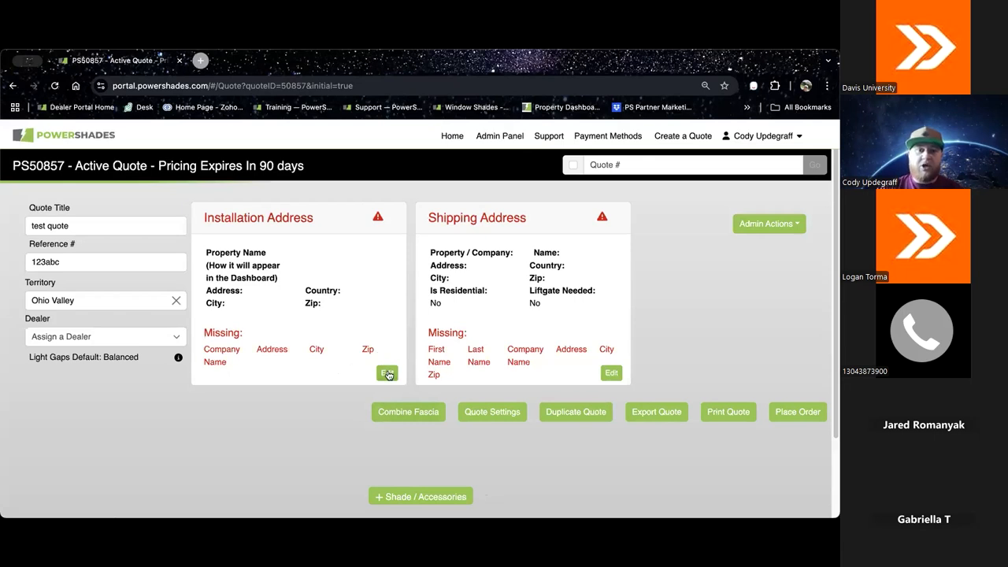
{"action": "left_click", "coordinate": [387, 373]}
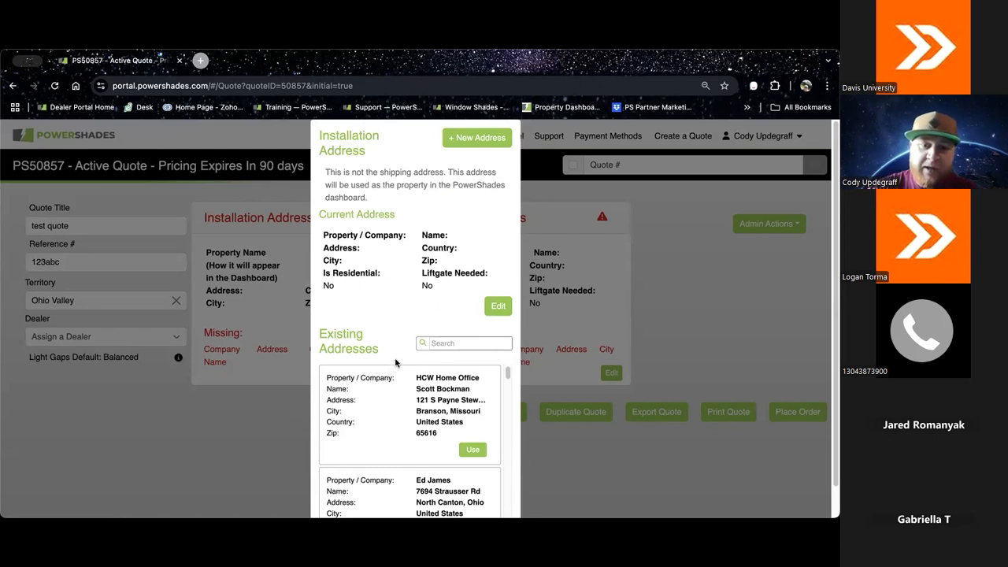
{"action": "scroll", "coordinate": [441, 293], "scroll_direction": "down", "scroll_amount": 1}
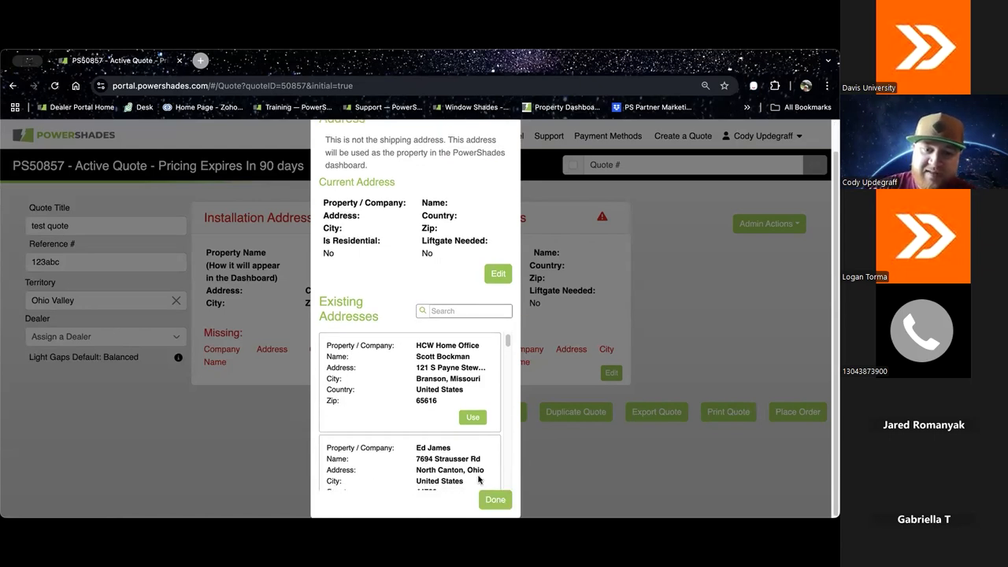
{"action": "left_click", "coordinate": [495, 500]}
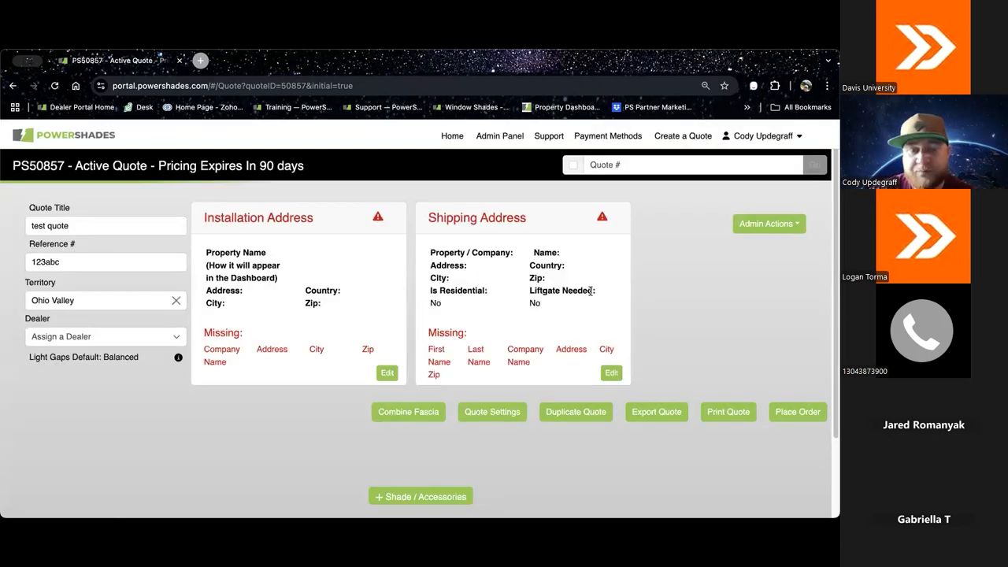
Step: Examine the new shipping address form and the existing shipping addresses, leaving the shipping address unset
{"action": "scroll", "coordinate": [591, 291], "scroll_direction": "down", "scroll_amount": 1}
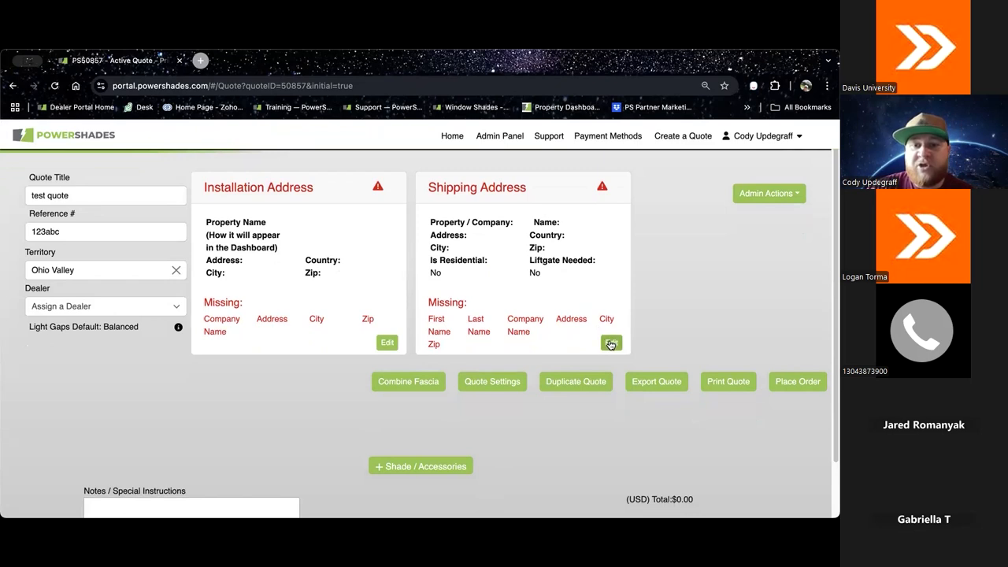
{"action": "left_click", "coordinate": [610, 343]}
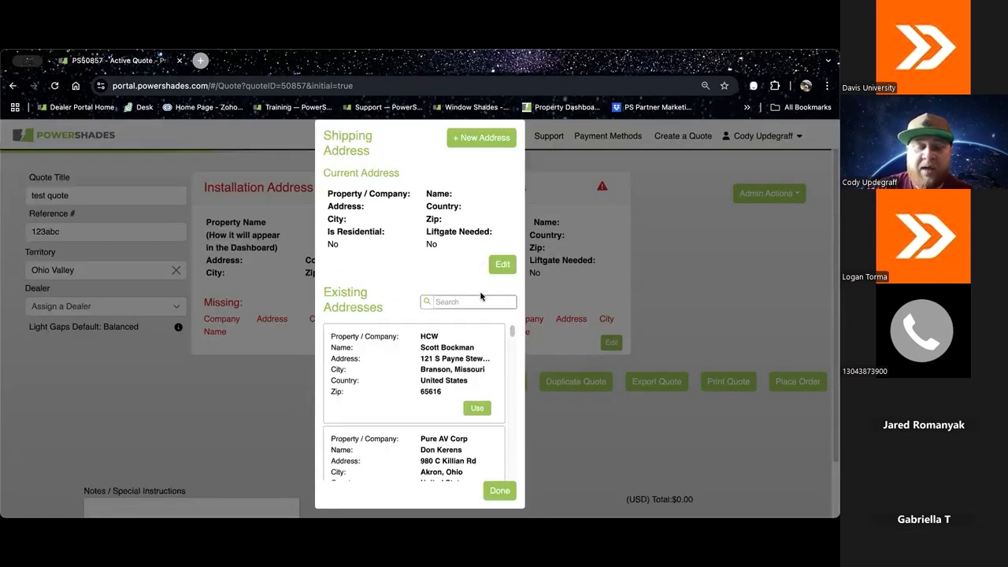
{"action": "left_click", "coordinate": [460, 140]}
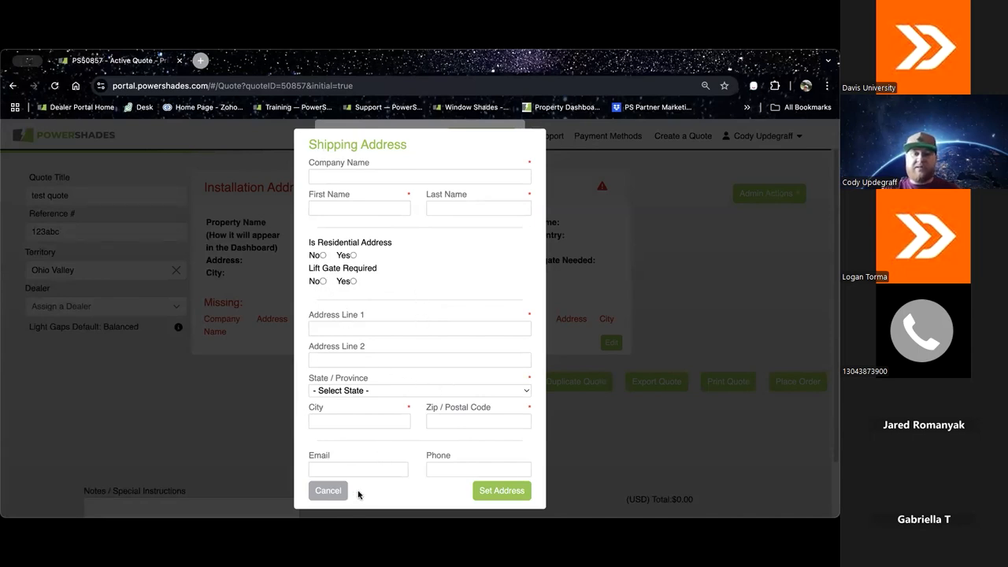
{"action": "left_click", "coordinate": [331, 490]}
{"action": "scroll", "coordinate": [471, 336], "scroll_direction": "down", "scroll_amount": 5}
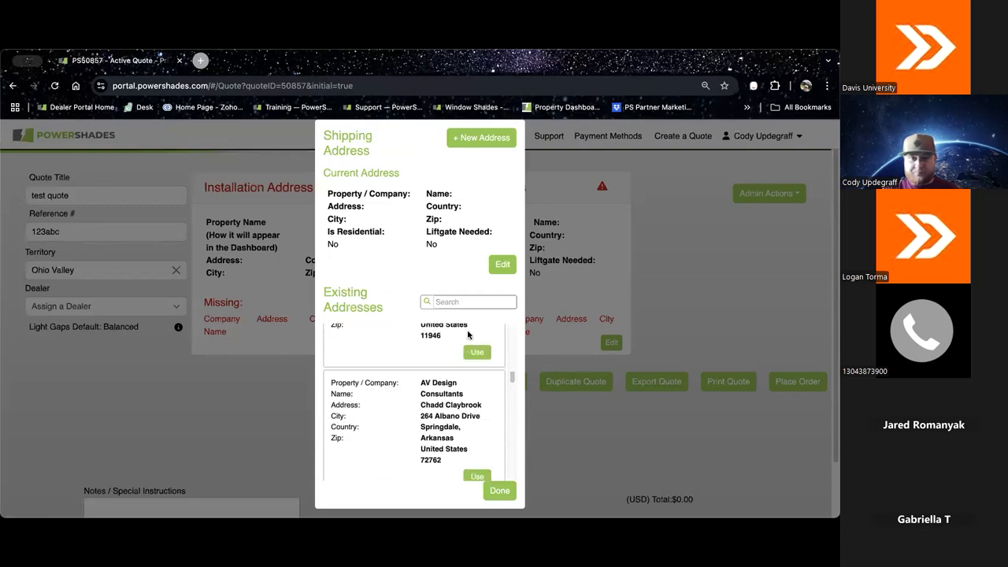
{"action": "left_click", "coordinate": [500, 491]}
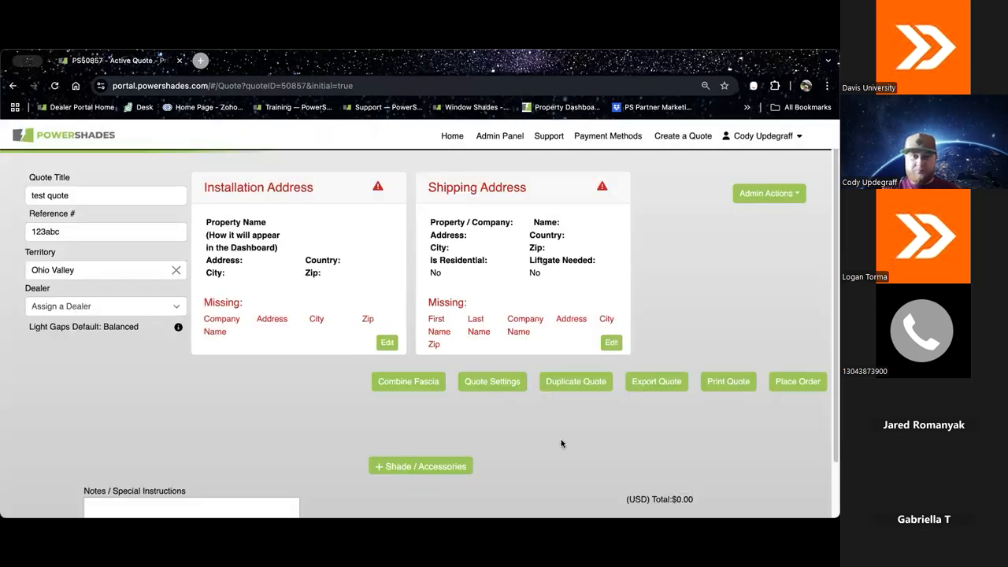
Step: Open the print options for the quote and examine the customer print preview through its installation terms and warranty pages
{"action": "scroll", "coordinate": [612, 449], "scroll_direction": "down", "scroll_amount": 2}
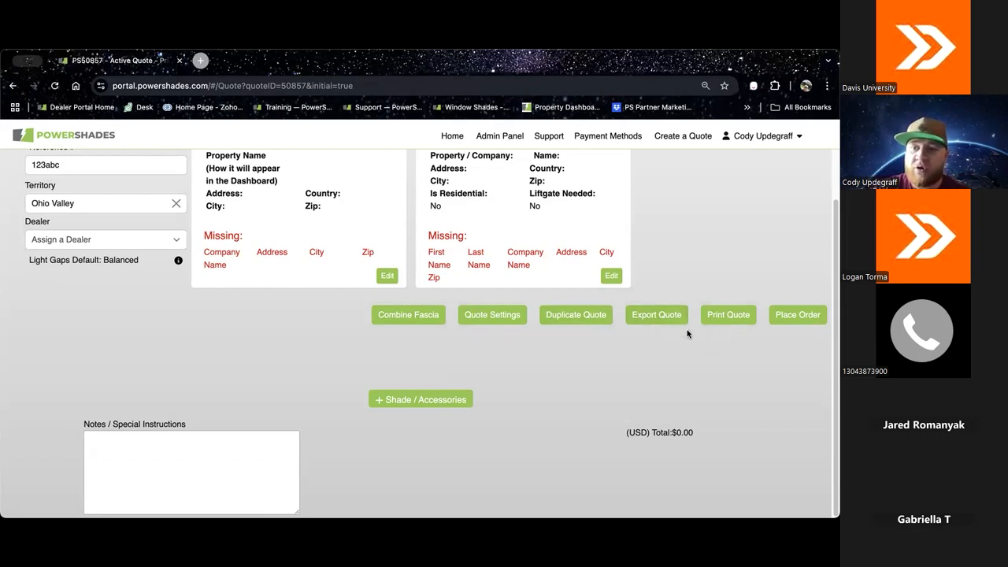
{"action": "left_click", "coordinate": [738, 321]}
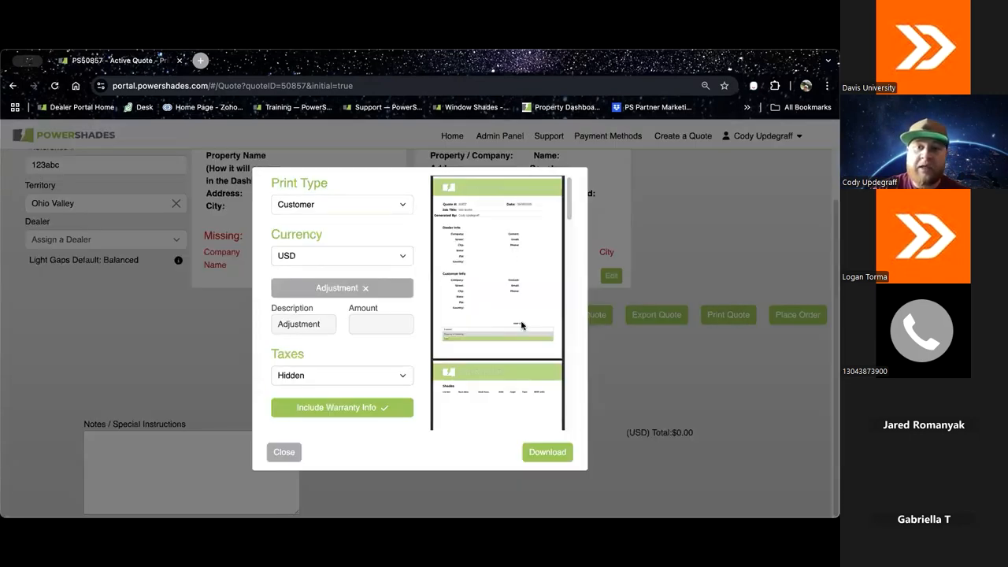
{"action": "scroll", "coordinate": [513, 282], "scroll_direction": "down", "scroll_amount": 1}
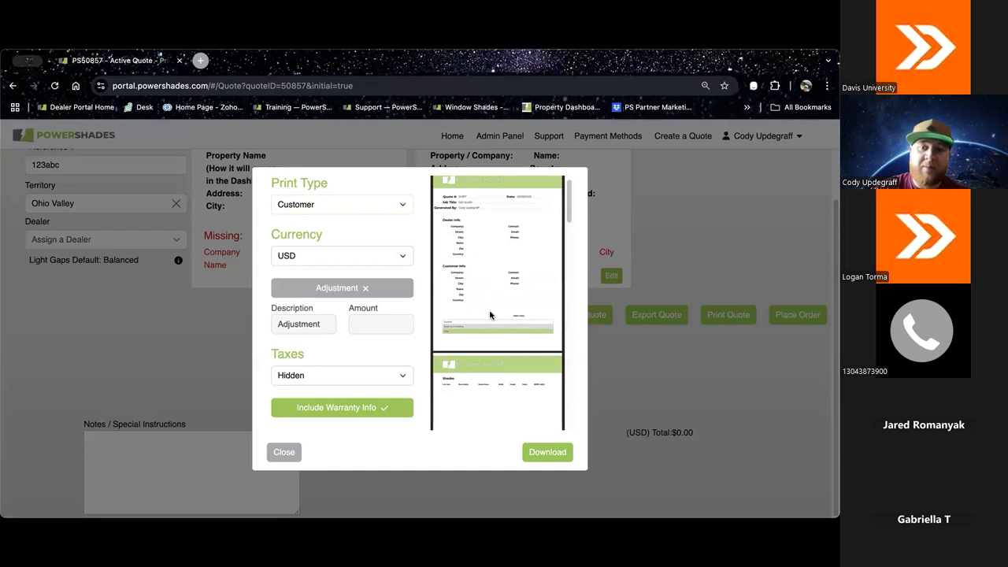
{"action": "scroll", "coordinate": [490, 311], "scroll_direction": "down", "scroll_amount": 2}
{"action": "scroll", "coordinate": [490, 314], "scroll_direction": "down", "scroll_amount": 5}
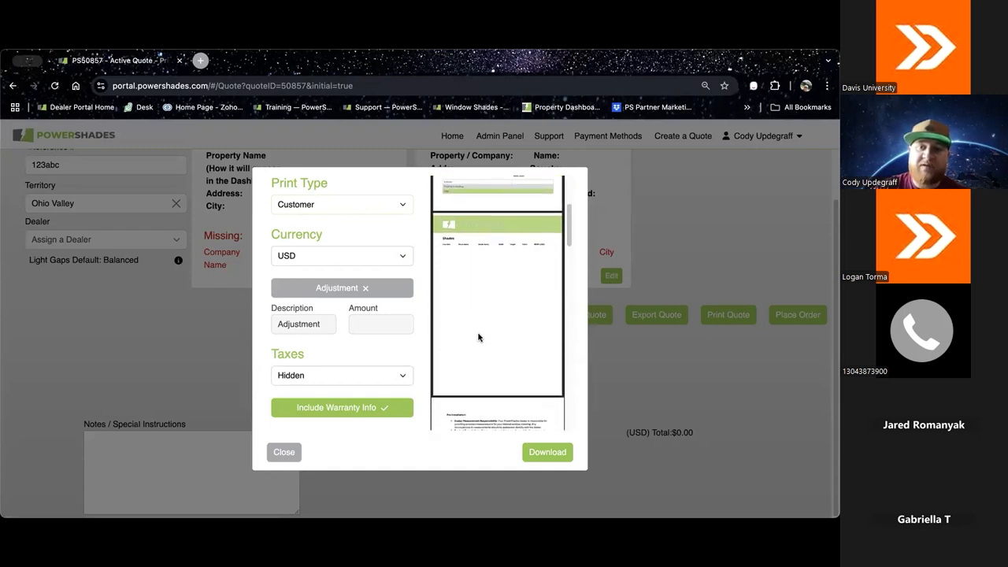
{"action": "scroll", "coordinate": [478, 337], "scroll_direction": "down", "scroll_amount": 6}
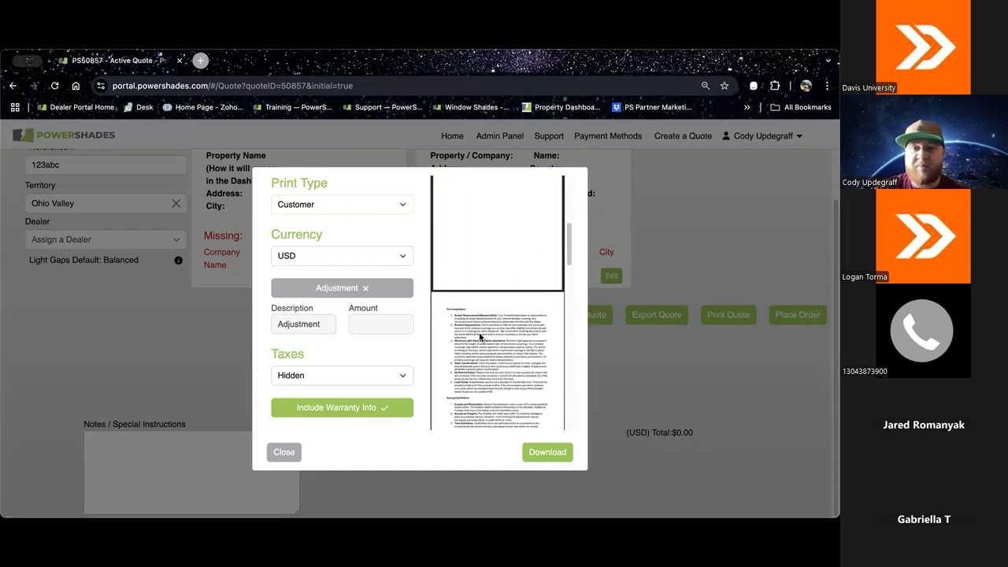
{"action": "scroll", "coordinate": [478, 337], "scroll_direction": "down", "scroll_amount": 4}
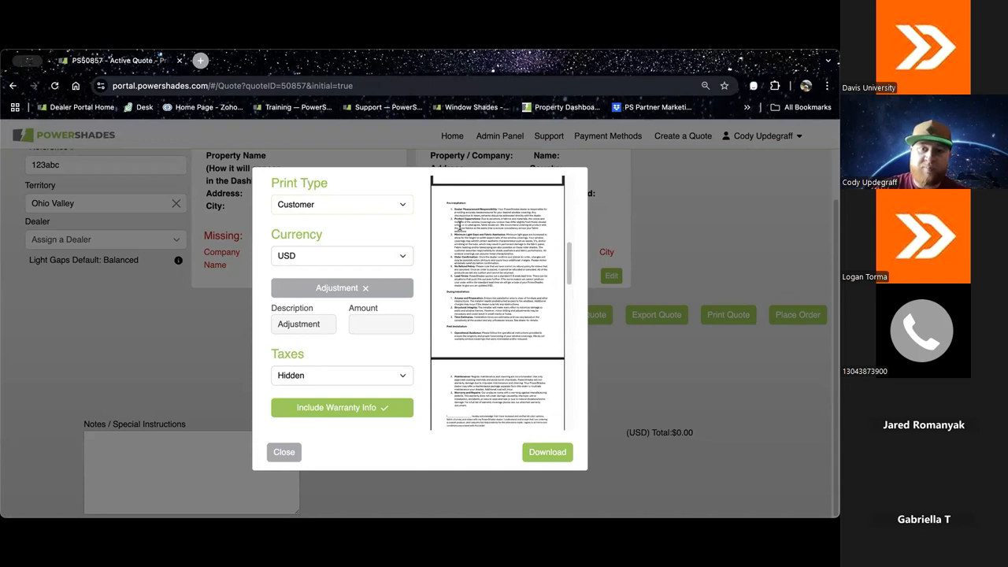
{"action": "scroll", "coordinate": [501, 292], "scroll_direction": "down", "scroll_amount": 2}
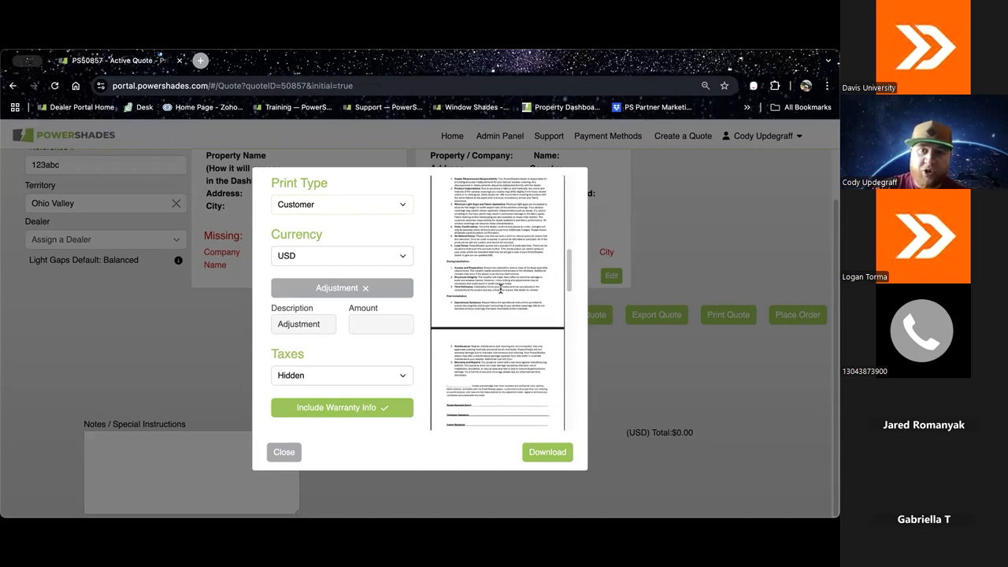
{"action": "scroll", "coordinate": [509, 334], "scroll_direction": "down", "scroll_amount": 2}
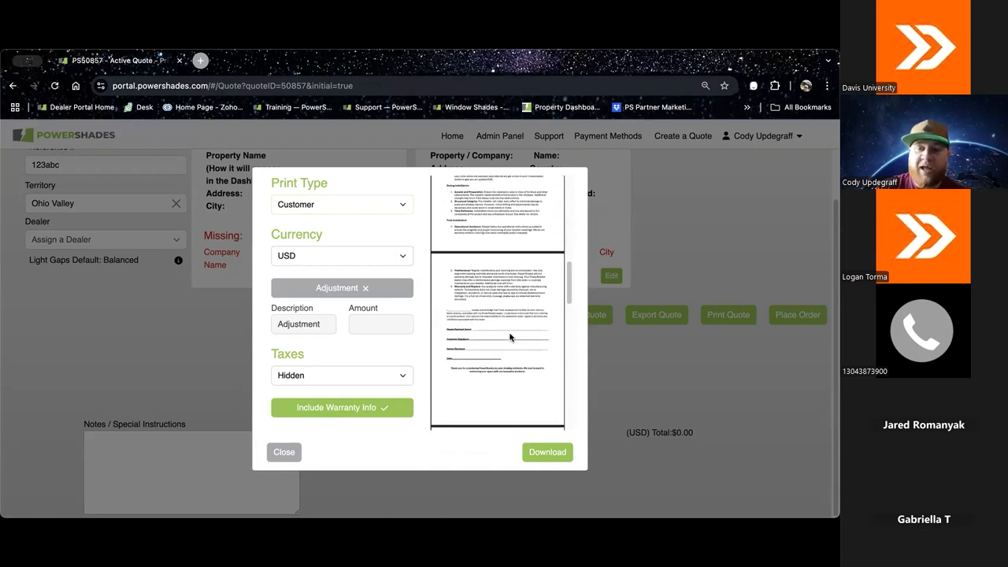
{"action": "scroll", "coordinate": [509, 339], "scroll_direction": "down", "scroll_amount": 5}
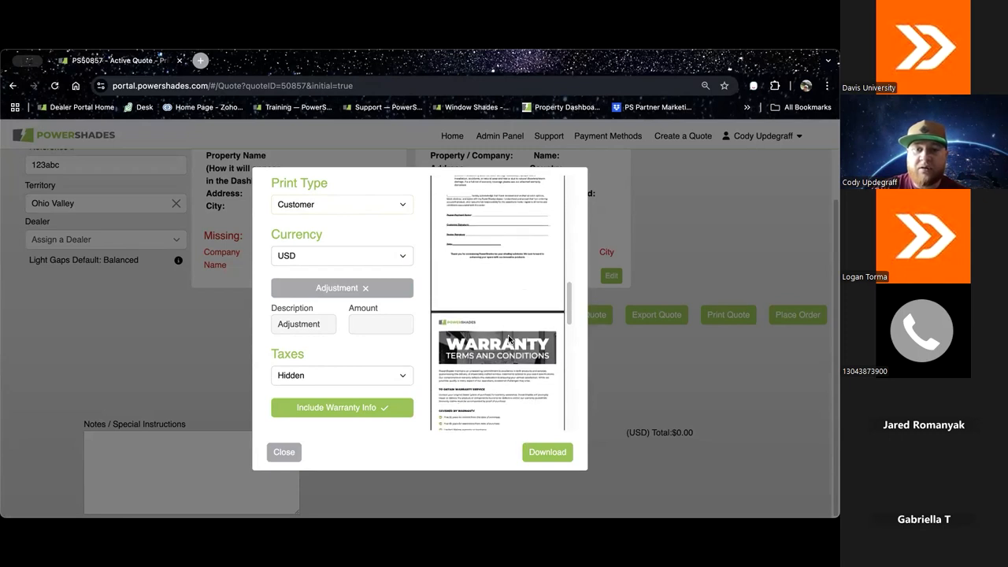
{"action": "scroll", "coordinate": [509, 339], "scroll_direction": "down", "scroll_amount": 4}
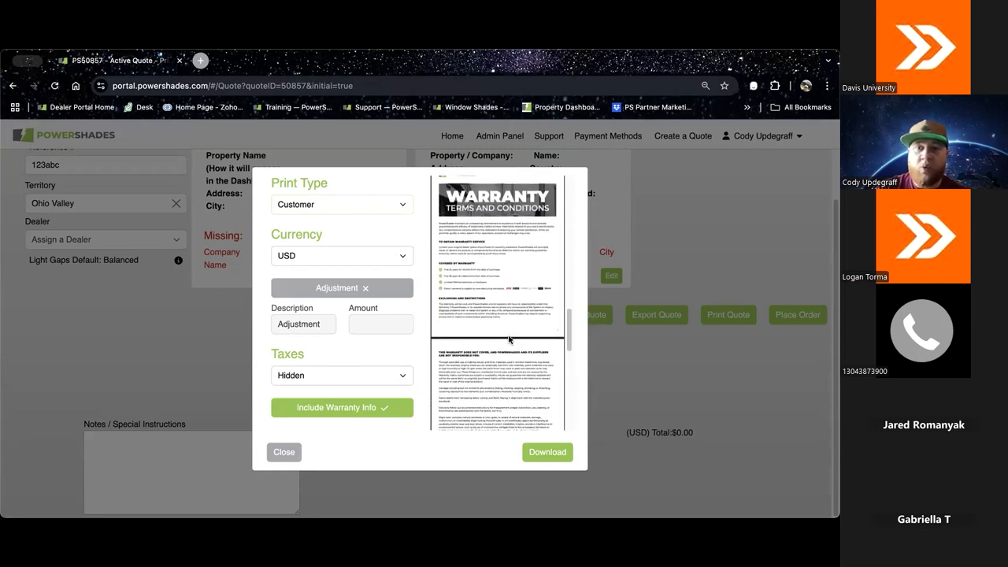
{"action": "scroll", "coordinate": [509, 339], "scroll_direction": "down", "scroll_amount": 2}
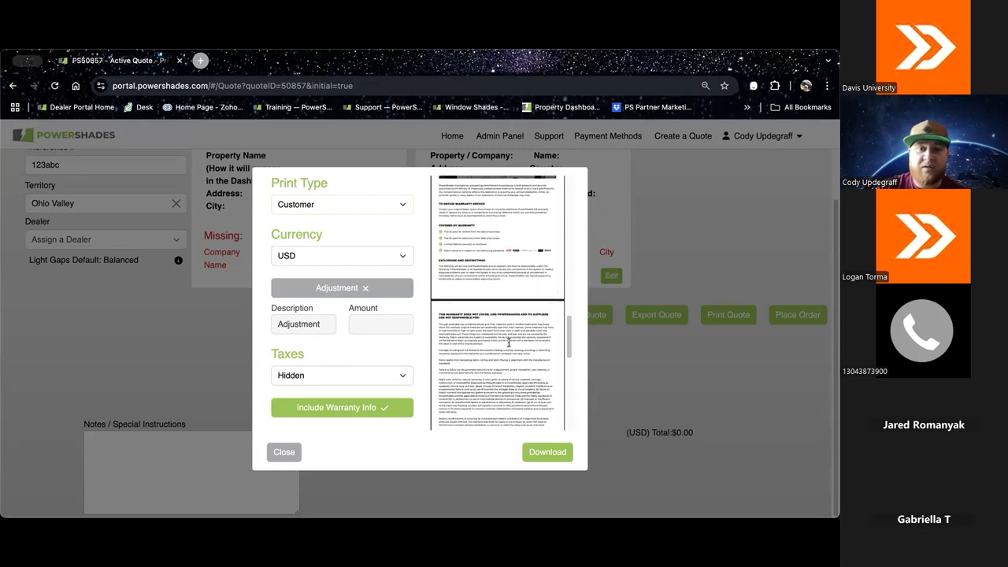
Step: Exclude the warranty info from the printout and enable the price adjustment with its description and amount fields
{"action": "left_click", "coordinate": [353, 408]}
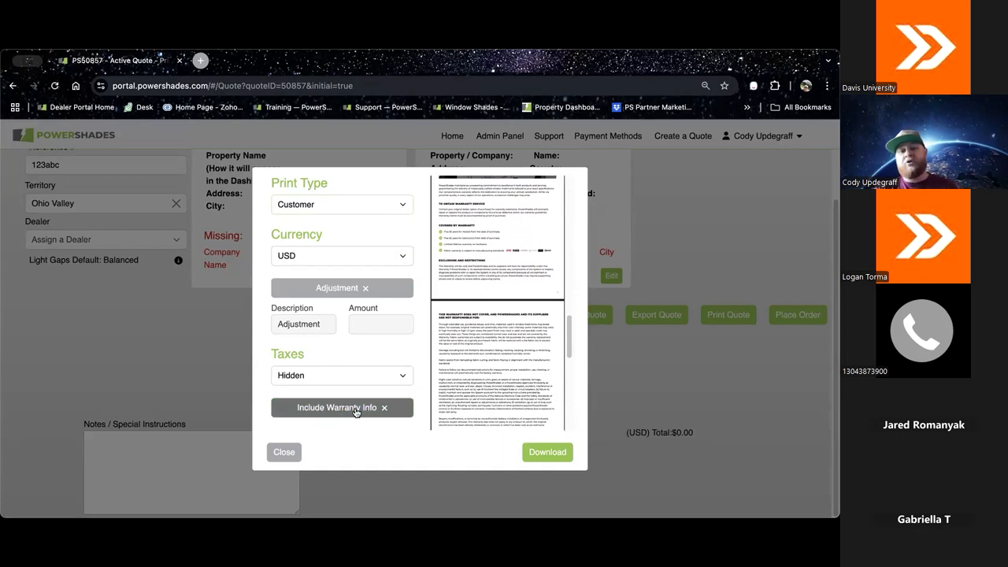
{"action": "left_click", "coordinate": [342, 291]}
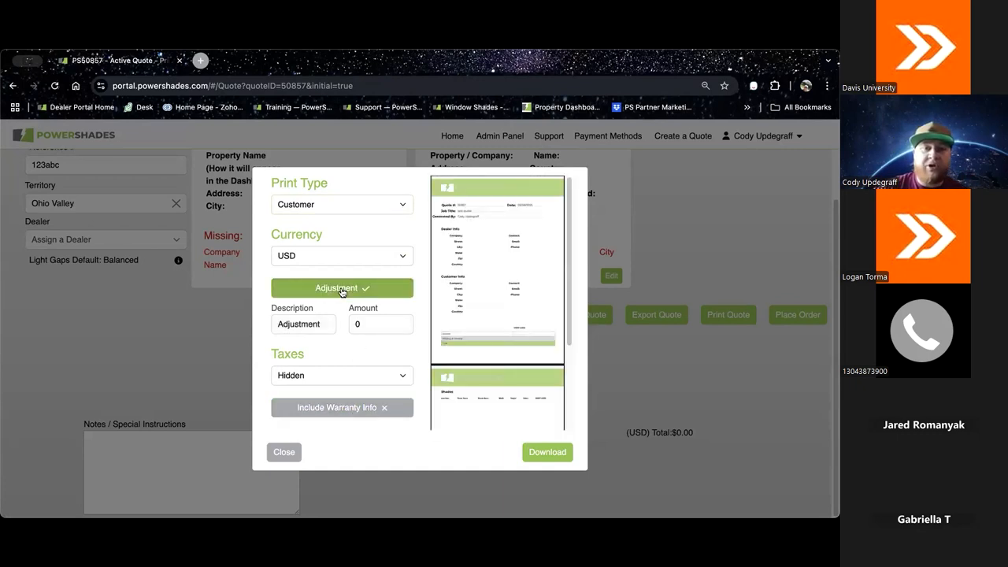
{"action": "left_click_drag", "start_coordinate": [323, 324], "coordinate": [206, 318]}
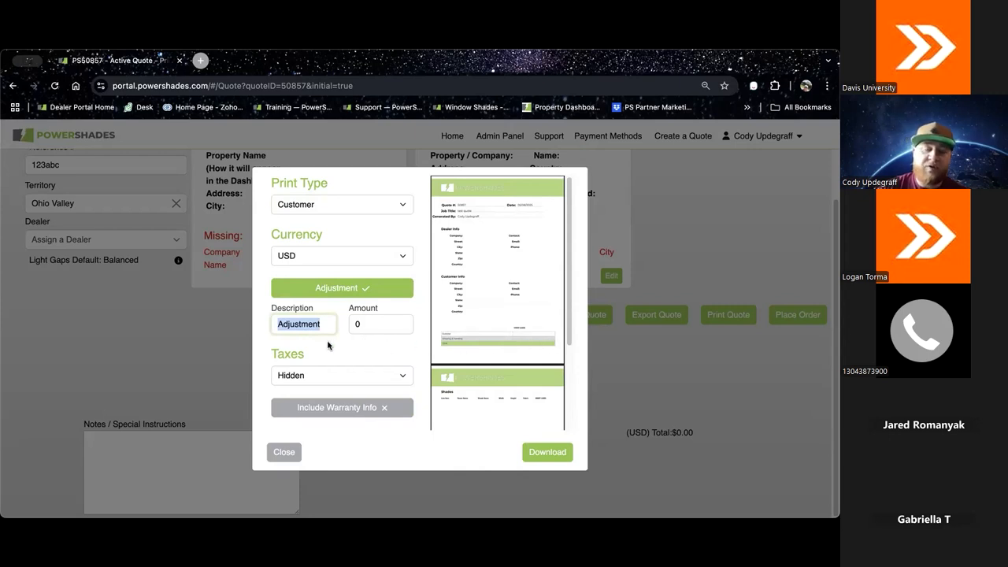
{"action": "left_click", "coordinate": [367, 324]}
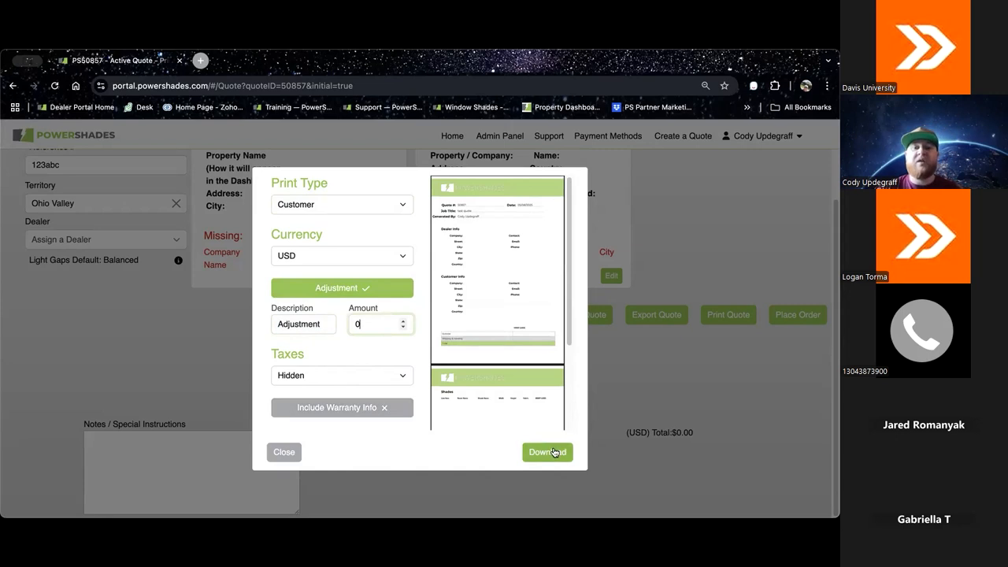
Step: Switch the print type to Dealer, and close the print options without downloading the quote
{"action": "left_click", "coordinate": [401, 206]}
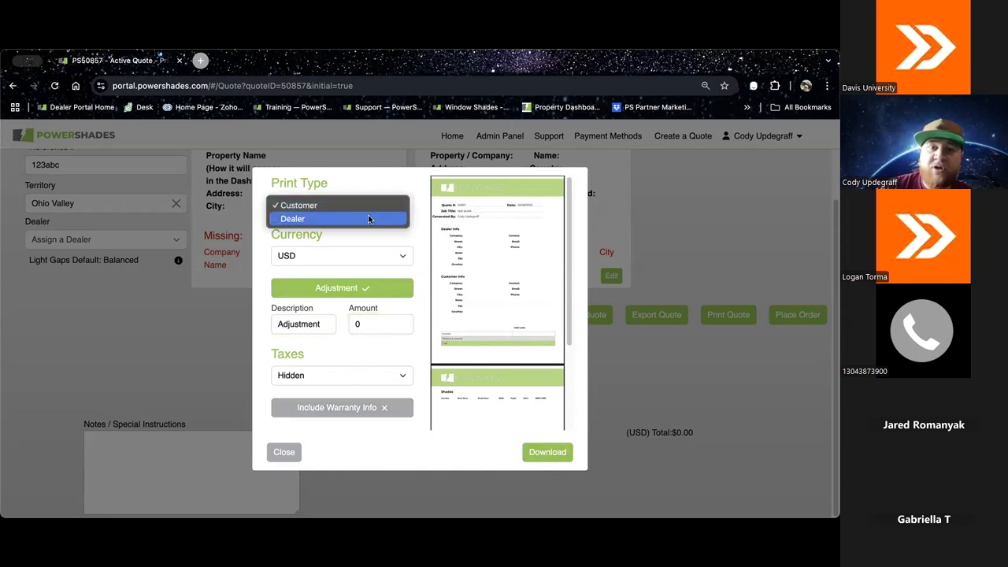
{"action": "left_click", "coordinate": [369, 219]}
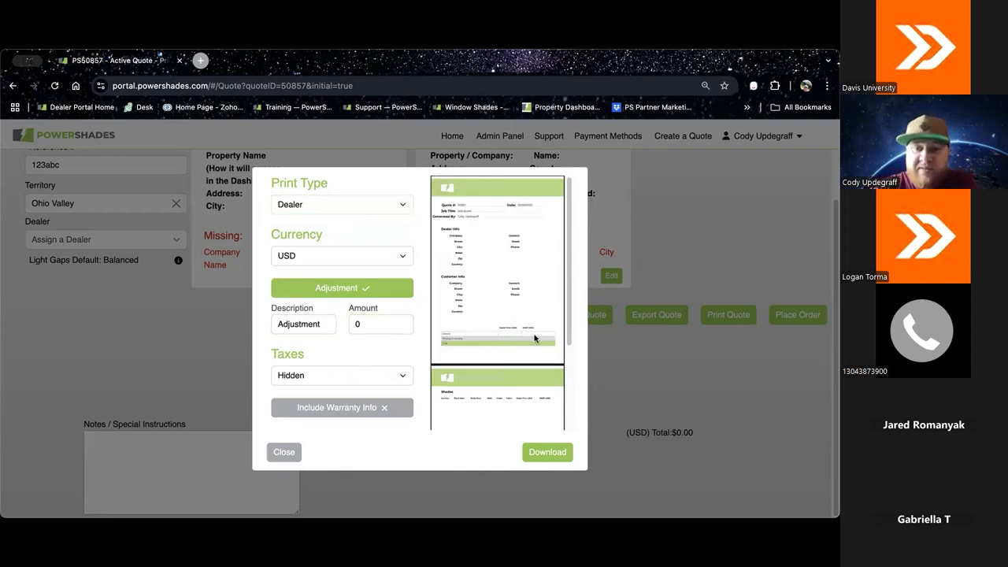
{"action": "left_click", "coordinate": [284, 452]}
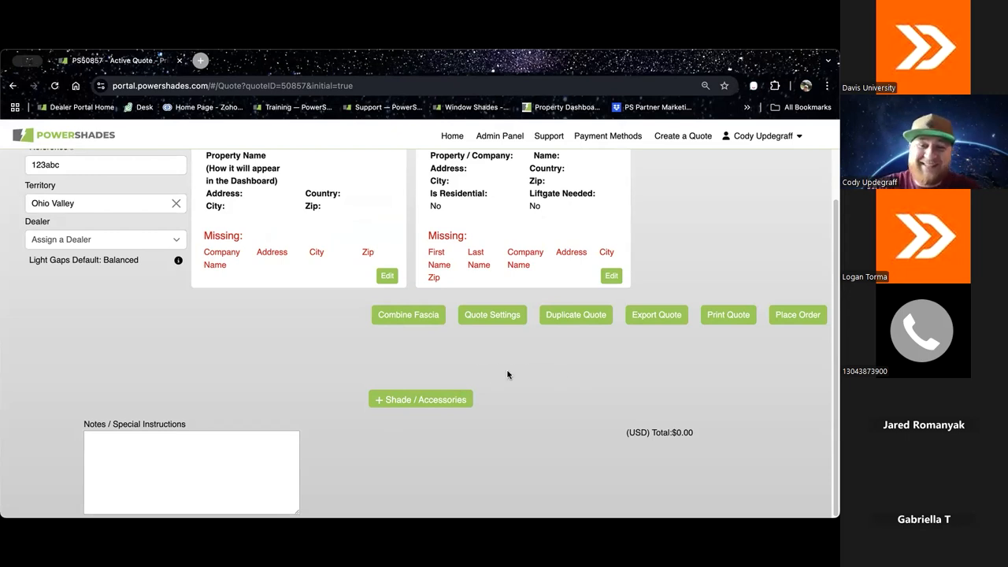
Step: Start adding an item to the quote and examine the full list of available accessories without adding any
{"action": "left_click", "coordinate": [418, 405]}
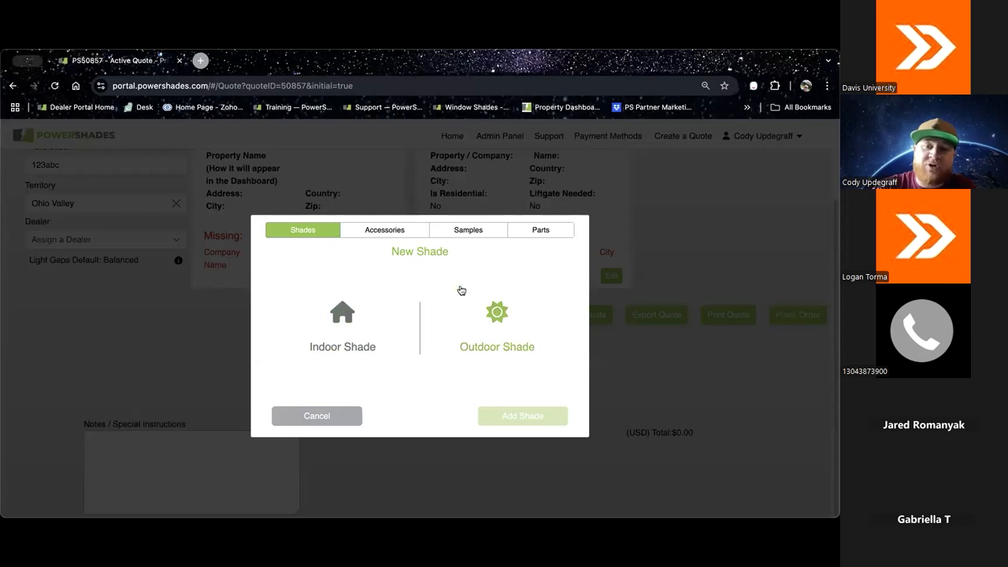
{"action": "left_click", "coordinate": [388, 235]}
{"action": "scroll", "coordinate": [436, 313], "scroll_direction": "down", "scroll_amount": 3}
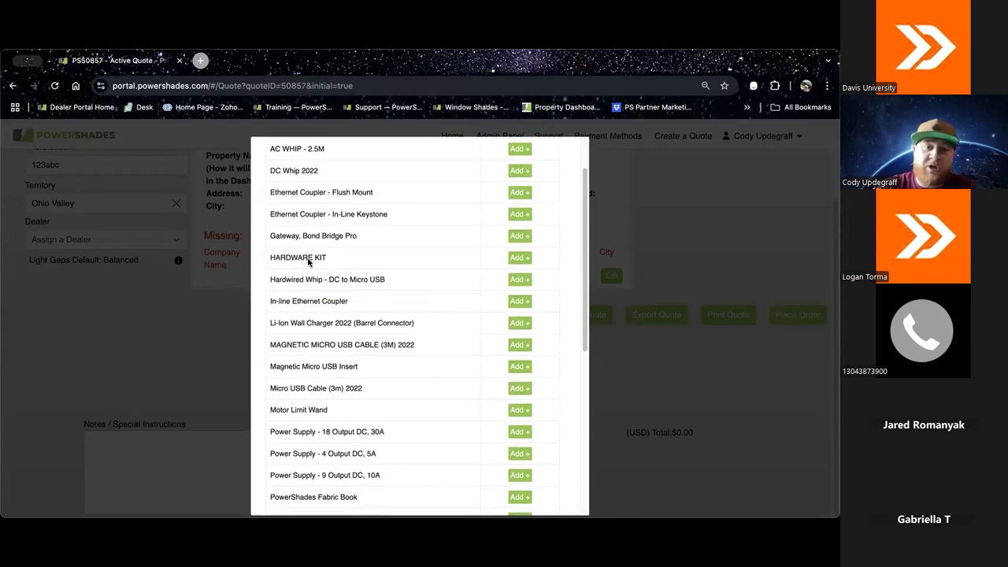
{"action": "scroll", "coordinate": [439, 334], "scroll_direction": "down", "scroll_amount": 2}
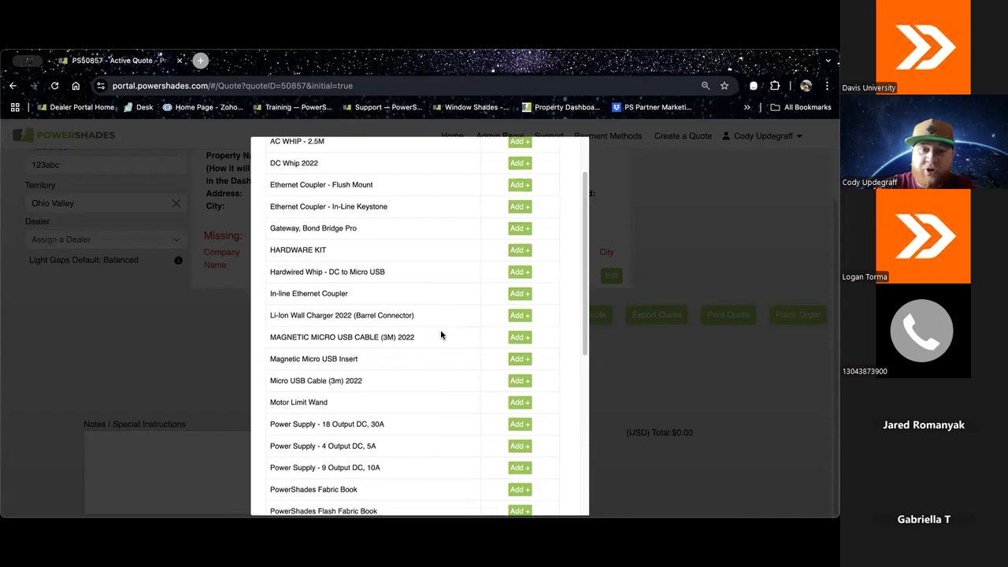
{"action": "scroll", "coordinate": [441, 335], "scroll_direction": "down", "scroll_amount": 2}
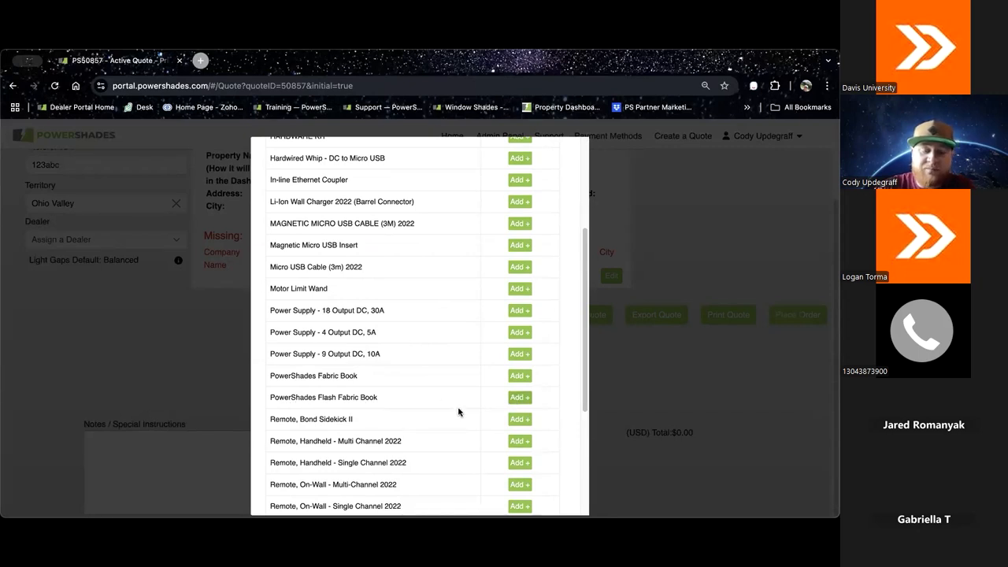
{"action": "scroll", "coordinate": [398, 443], "scroll_direction": "down", "scroll_amount": 1}
{"action": "scroll", "coordinate": [399, 444], "scroll_direction": "down", "scroll_amount": 3}
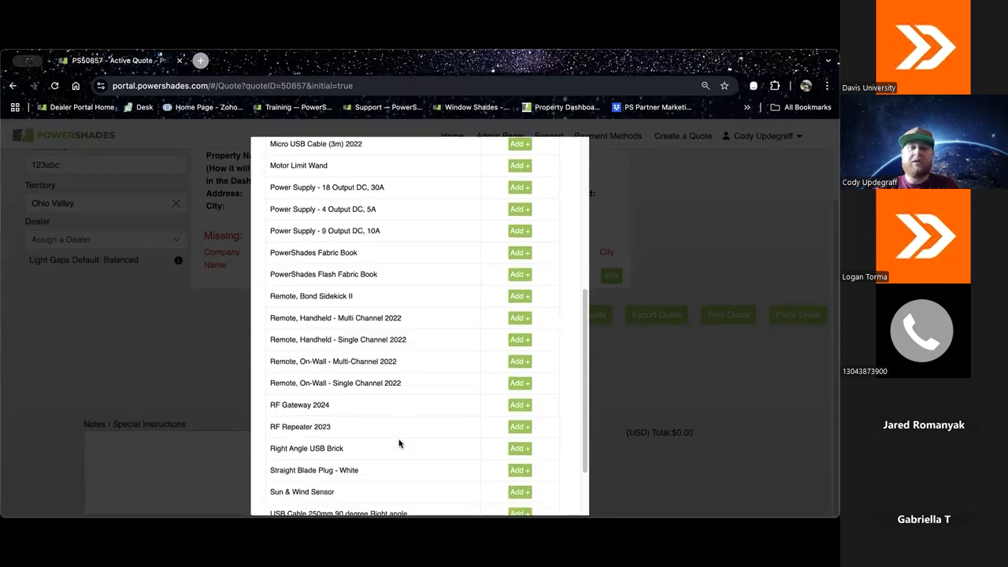
{"action": "scroll", "coordinate": [381, 408], "scroll_direction": "down", "scroll_amount": 1}
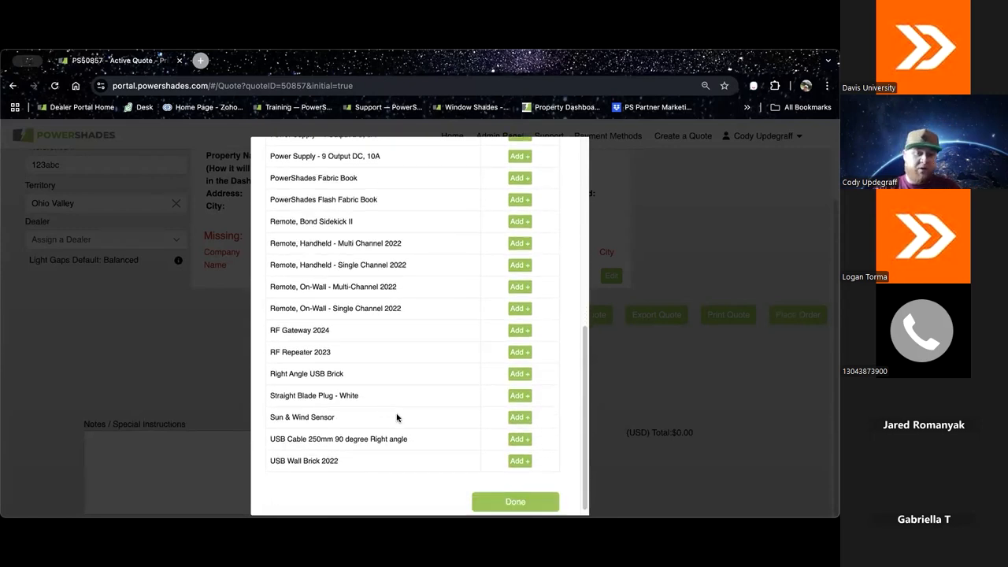
{"action": "scroll", "coordinate": [398, 415], "scroll_direction": "up", "scroll_amount": 2}
{"action": "scroll", "coordinate": [407, 411], "scroll_direction": "up", "scroll_amount": 4}
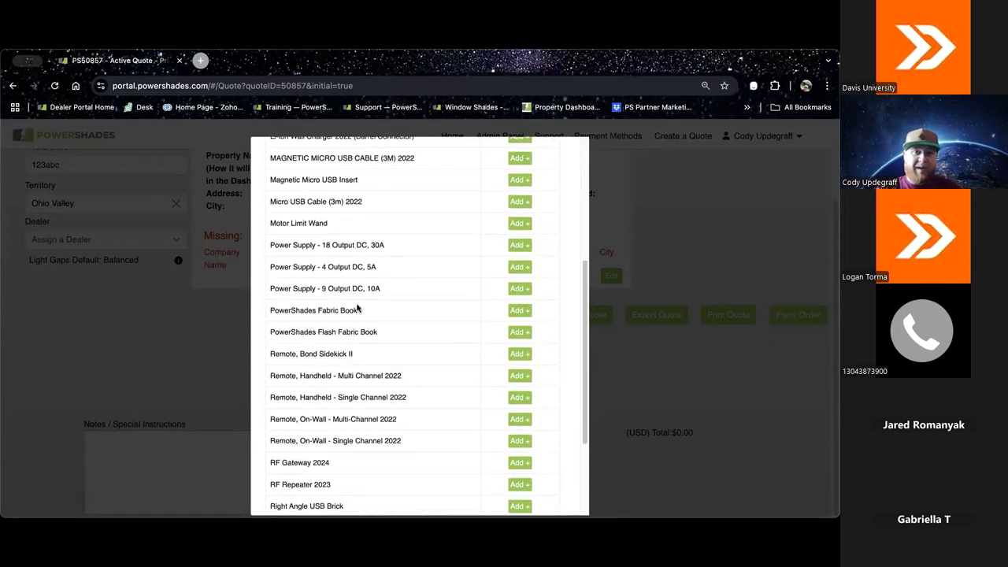
{"action": "scroll", "coordinate": [378, 274], "scroll_direction": "up", "scroll_amount": 2}
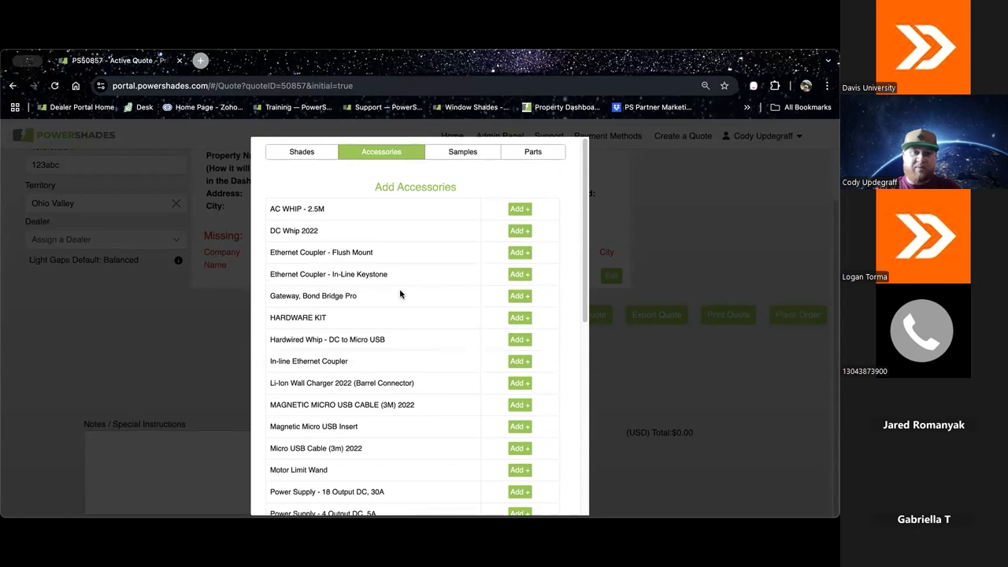
{"action": "scroll", "coordinate": [418, 315], "scroll_direction": "down", "scroll_amount": 6}
{"action": "scroll", "coordinate": [476, 397], "scroll_direction": "up", "scroll_amount": 6}
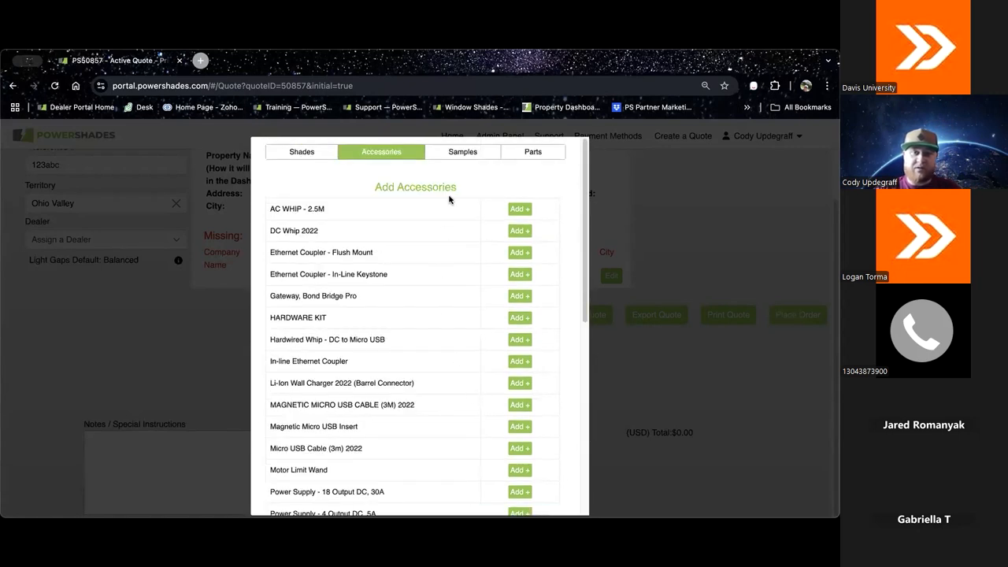
Step: Examine the indoor fabrics offered as fabric samples, and dismiss the list without choosing one
{"action": "left_click", "coordinate": [459, 155]}
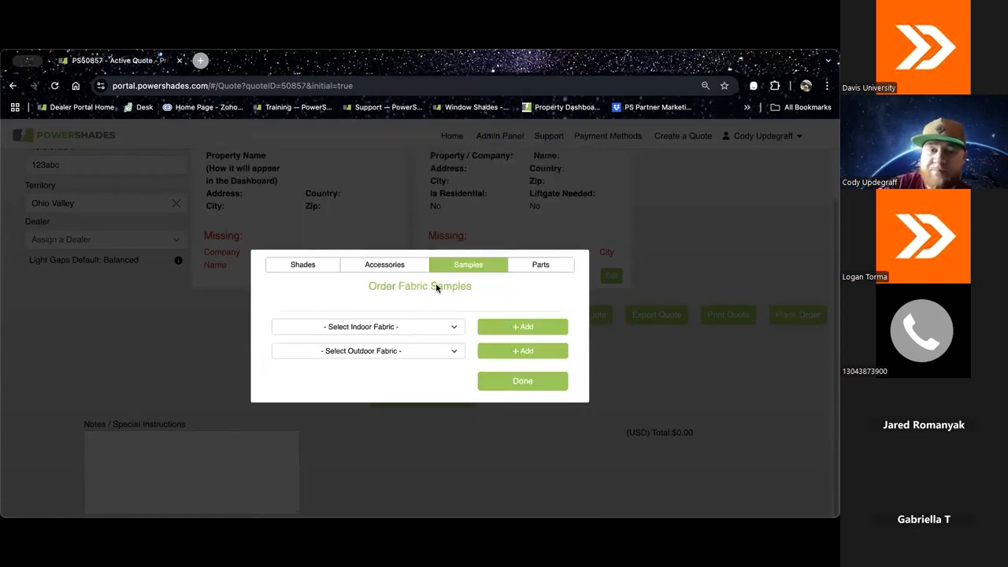
{"action": "left_click", "coordinate": [452, 326]}
{"action": "scroll", "coordinate": [398, 448], "scroll_direction": "down", "scroll_amount": 3}
{"action": "scroll", "coordinate": [399, 450], "scroll_direction": "down", "scroll_amount": 5}
{"action": "scroll", "coordinate": [398, 449], "scroll_direction": "up", "scroll_amount": 8}
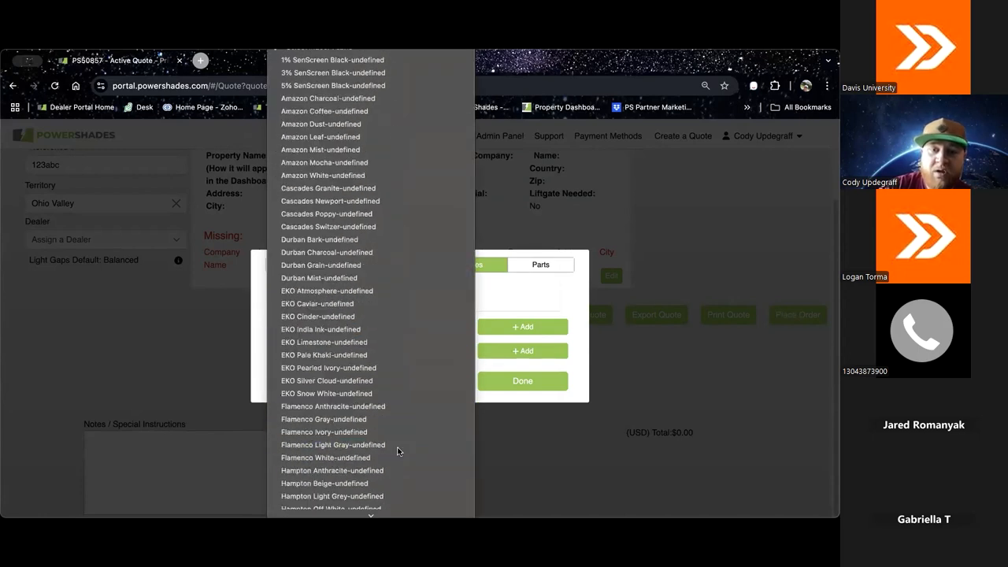
{"action": "left_click", "coordinate": [518, 304]}
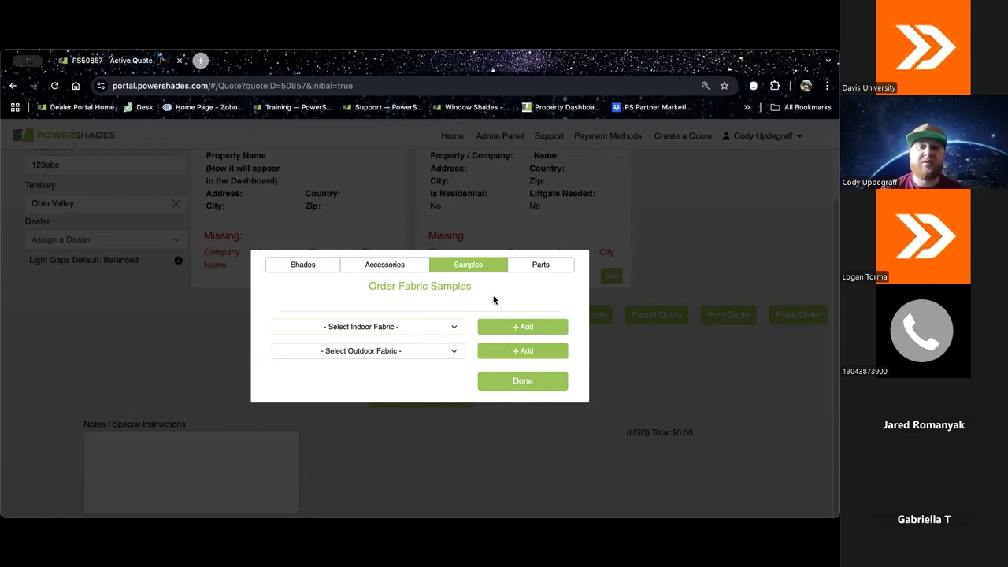
Step: Start a new indoor shade and look over the fields required to configure it
{"action": "left_click", "coordinate": [313, 265]}
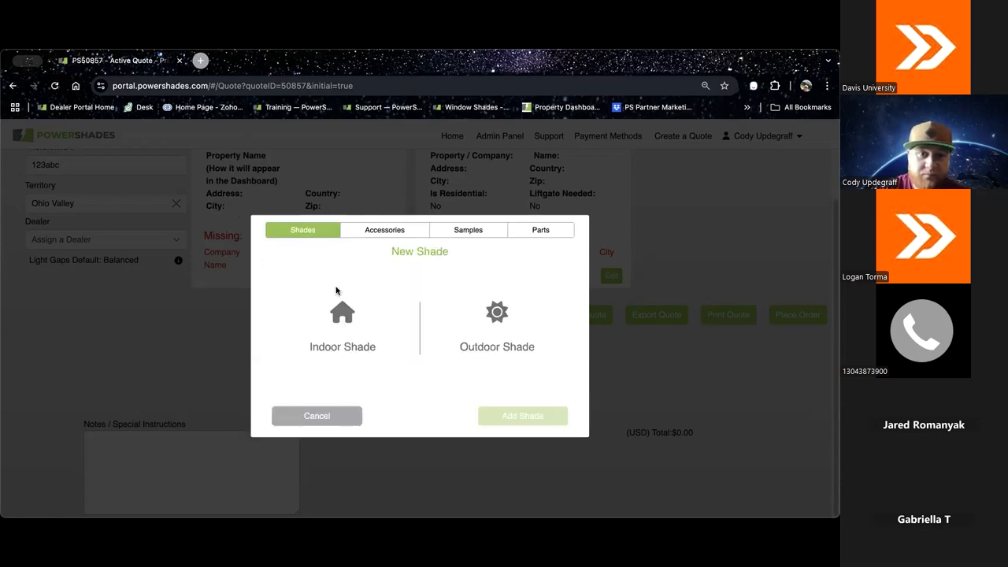
{"action": "left_click", "coordinate": [368, 320]}
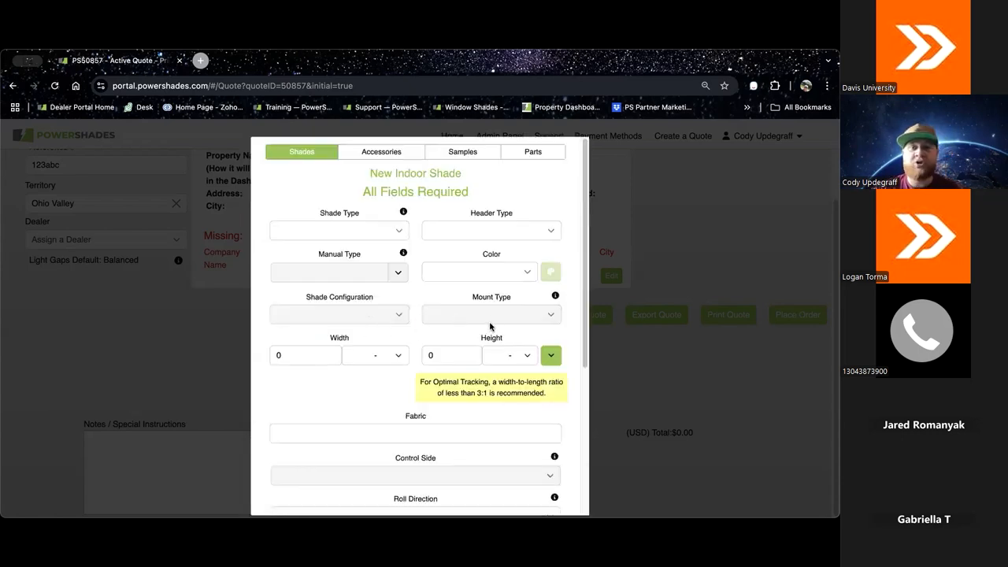
{"action": "scroll", "coordinate": [492, 315], "scroll_direction": "down", "scroll_amount": 2}
{"action": "scroll", "coordinate": [492, 315], "scroll_direction": "down", "scroll_amount": 1}
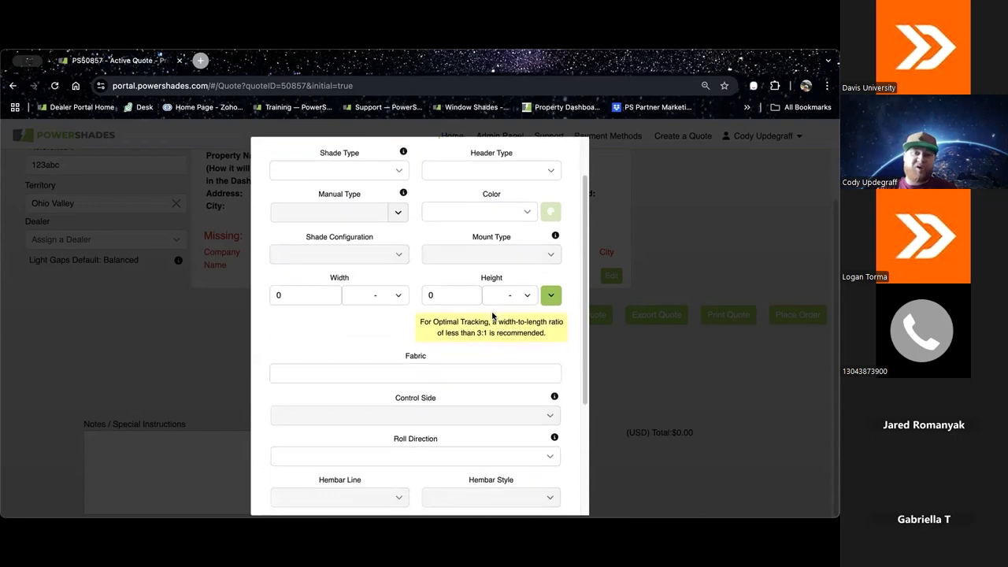
{"action": "scroll", "coordinate": [493, 313], "scroll_direction": "up", "scroll_amount": 1}
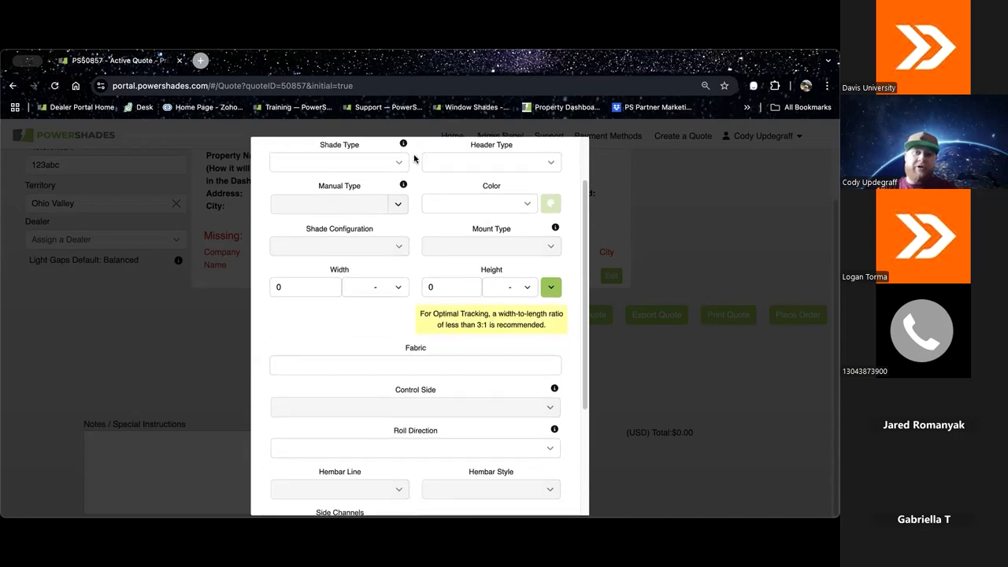
{"action": "scroll", "coordinate": [449, 179], "scroll_direction": "up", "scroll_amount": 2}
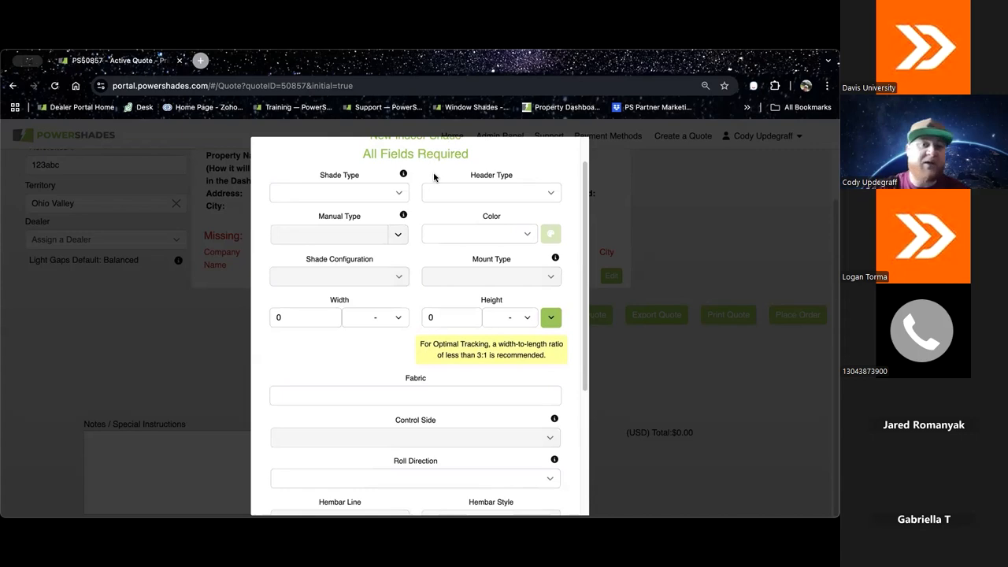
Step: Set the shade type to Motorized and the header type to Fascia 3 Inch after reviewing the available headers
{"action": "left_click", "coordinate": [404, 194]}
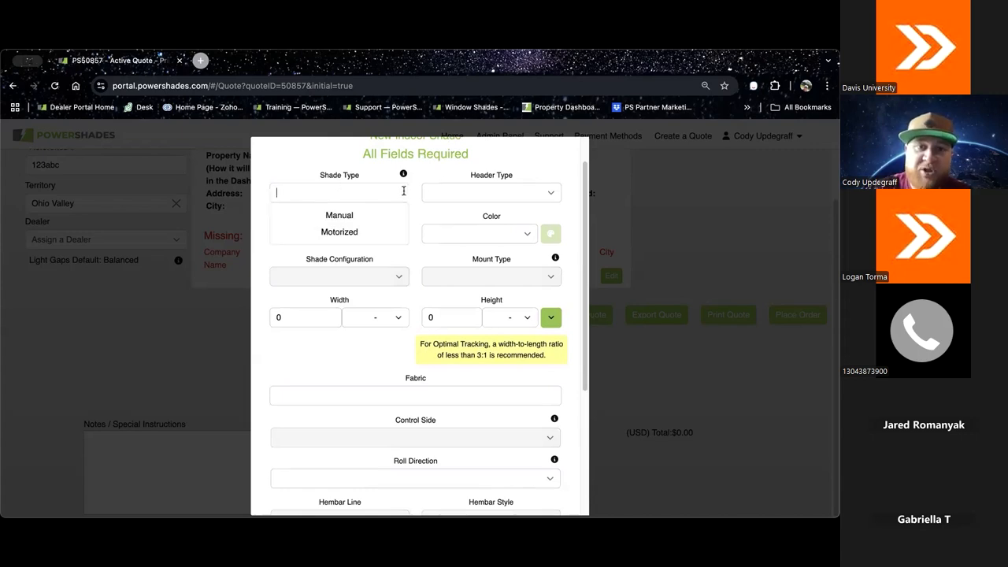
{"action": "left_click", "coordinate": [362, 232]}
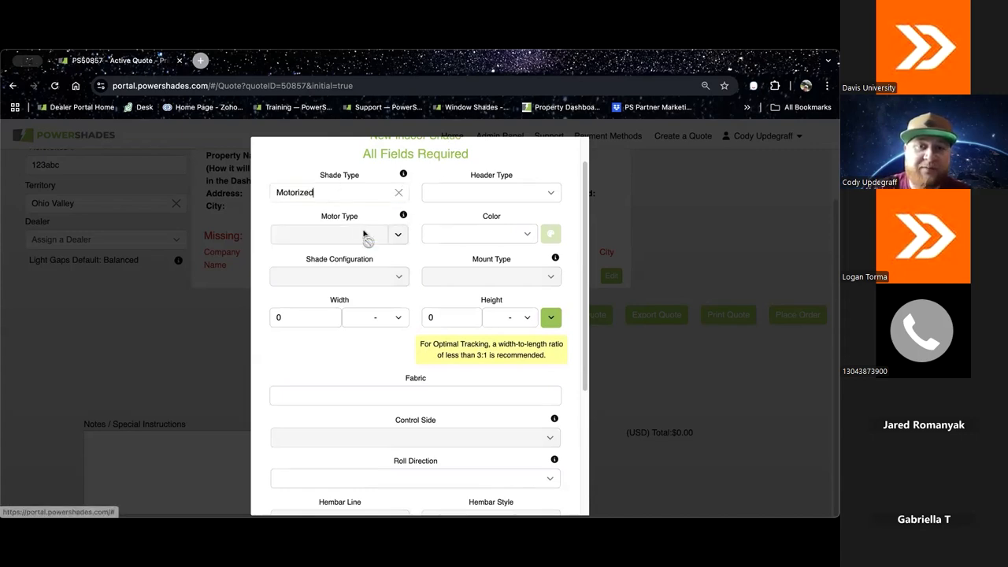
{"action": "left_click", "coordinate": [551, 191]}
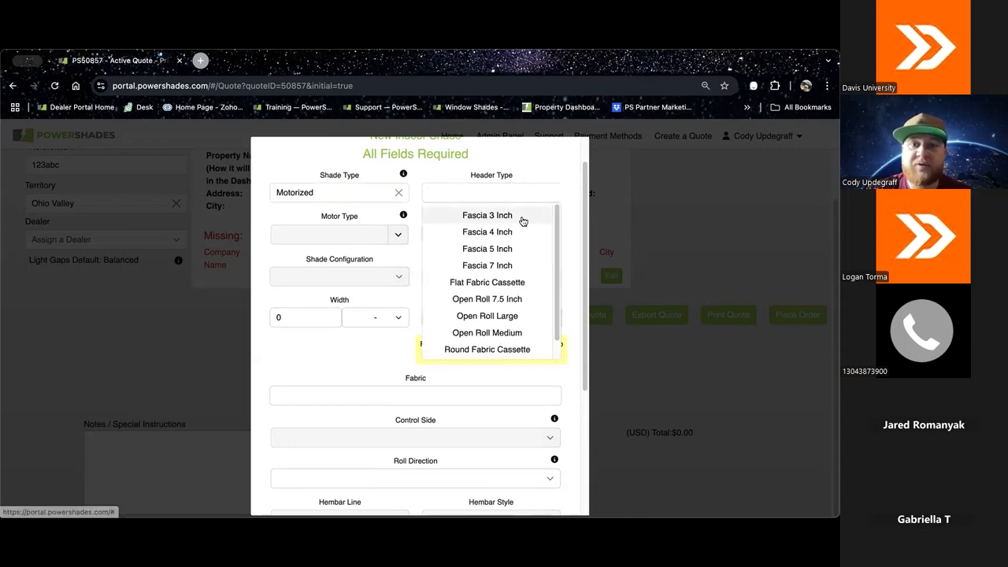
{"action": "scroll", "coordinate": [534, 237], "scroll_direction": "down", "scroll_amount": 1}
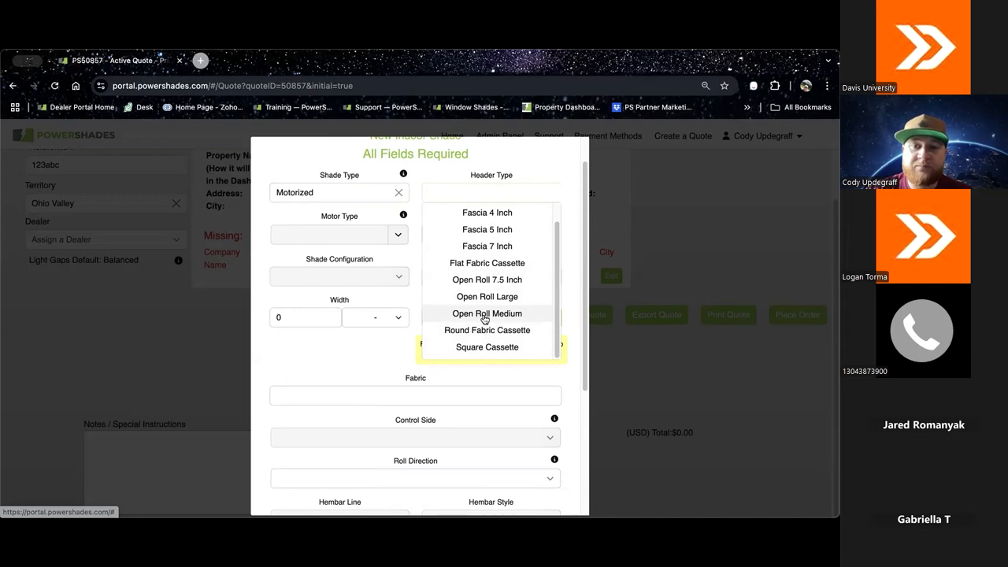
{"action": "scroll", "coordinate": [488, 291], "scroll_direction": "up", "scroll_amount": 1}
{"action": "left_click", "coordinate": [476, 215]}
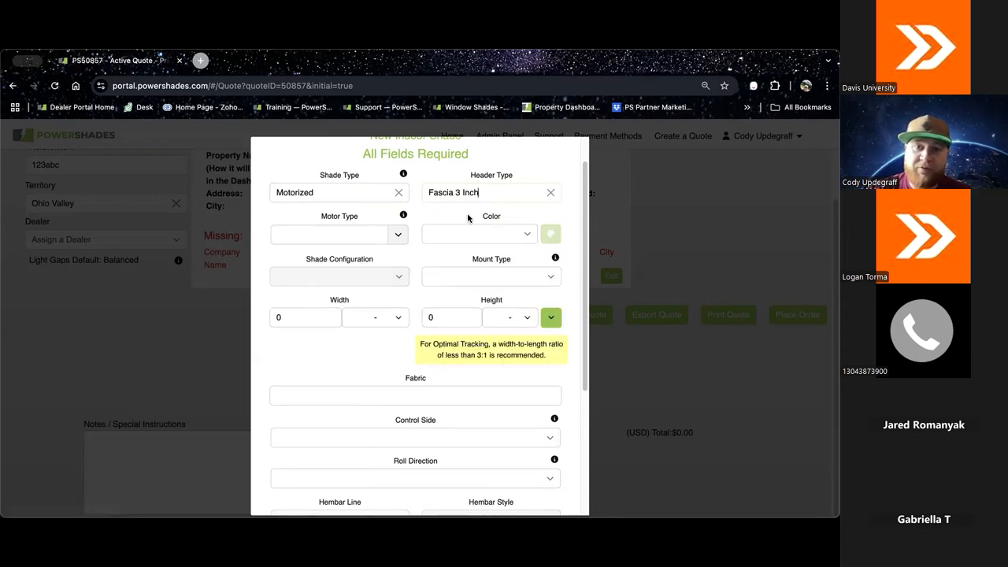
Step: Set the motor type to Low Voltage - Internal Battery and the color to Black
{"action": "left_click", "coordinate": [399, 235]}
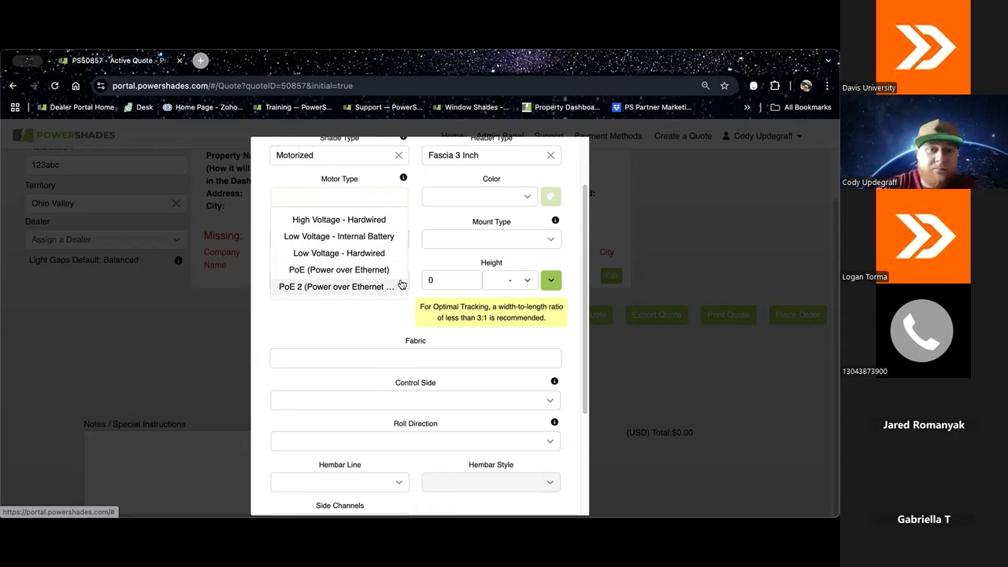
{"action": "left_click", "coordinate": [362, 237]}
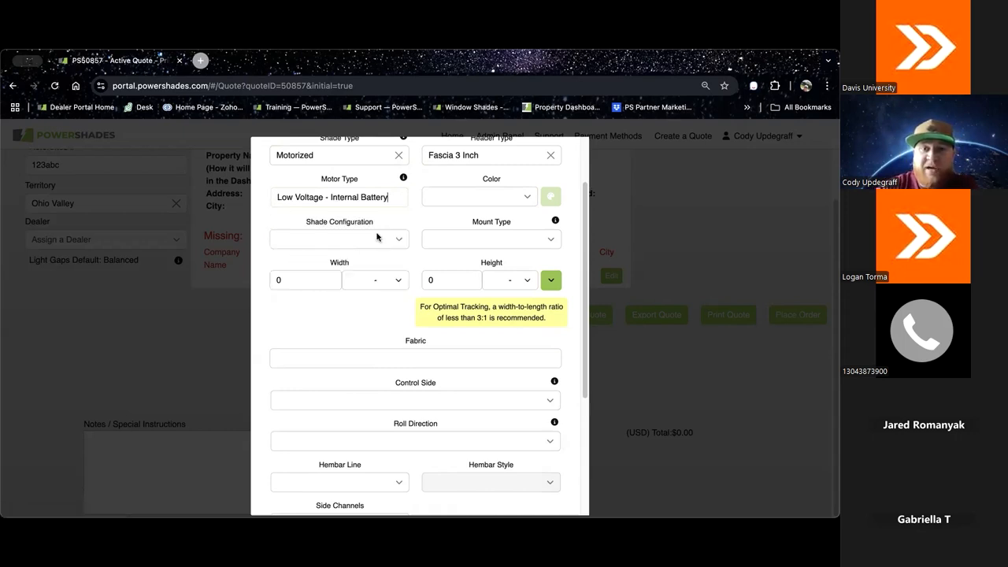
{"action": "left_click", "coordinate": [525, 196]}
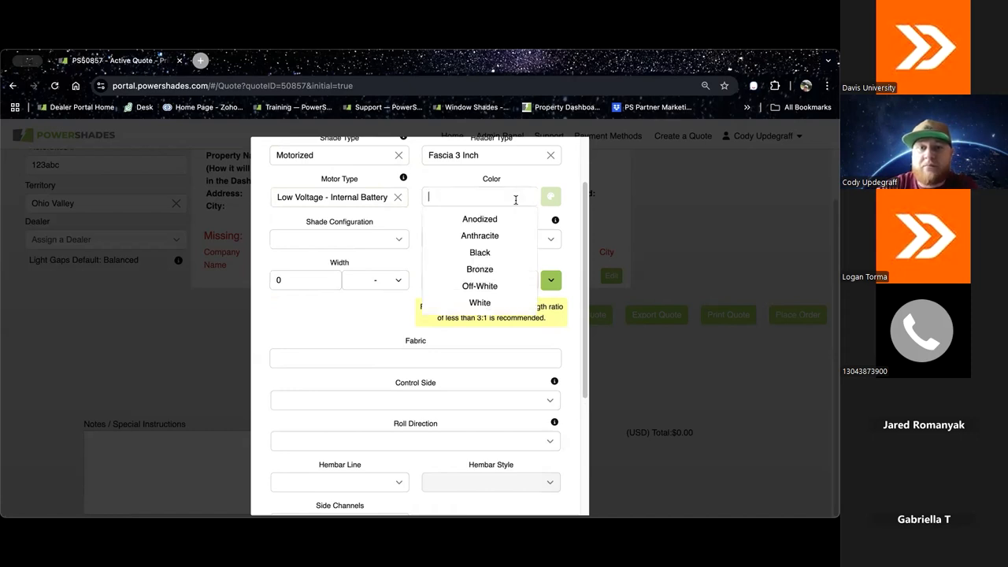
{"action": "left_click", "coordinate": [480, 253]}
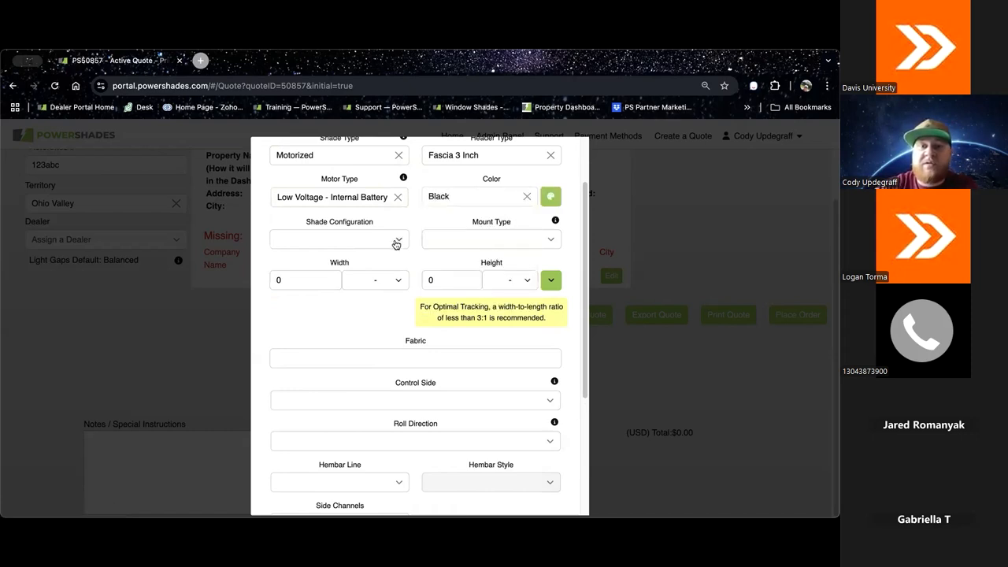
Step: Check which shade configurations are offered for the 3 inch fascia, and dismiss the list without choosing one
{"action": "scroll", "coordinate": [406, 236], "scroll_direction": "down", "scroll_amount": 1}
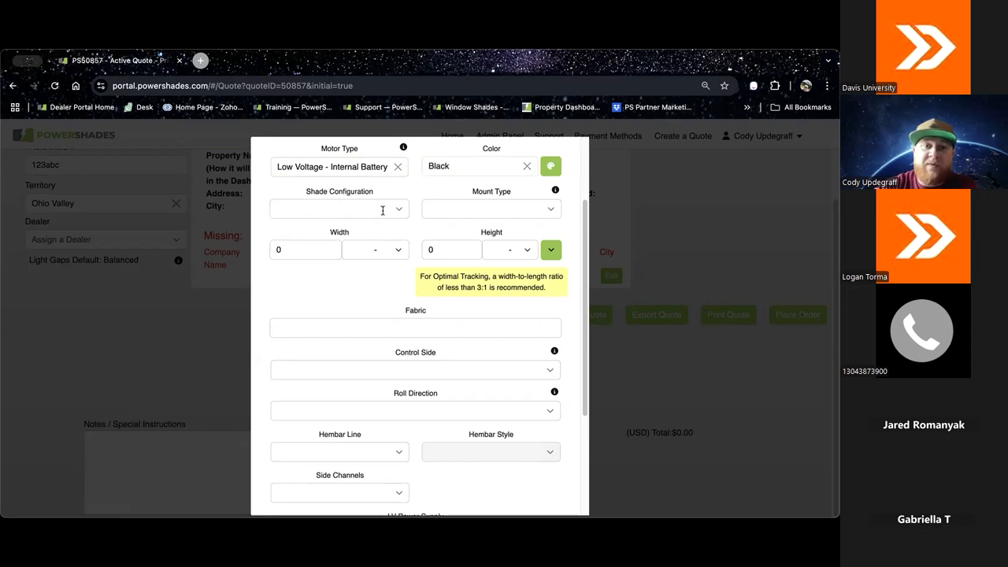
{"action": "left_click", "coordinate": [397, 209]}
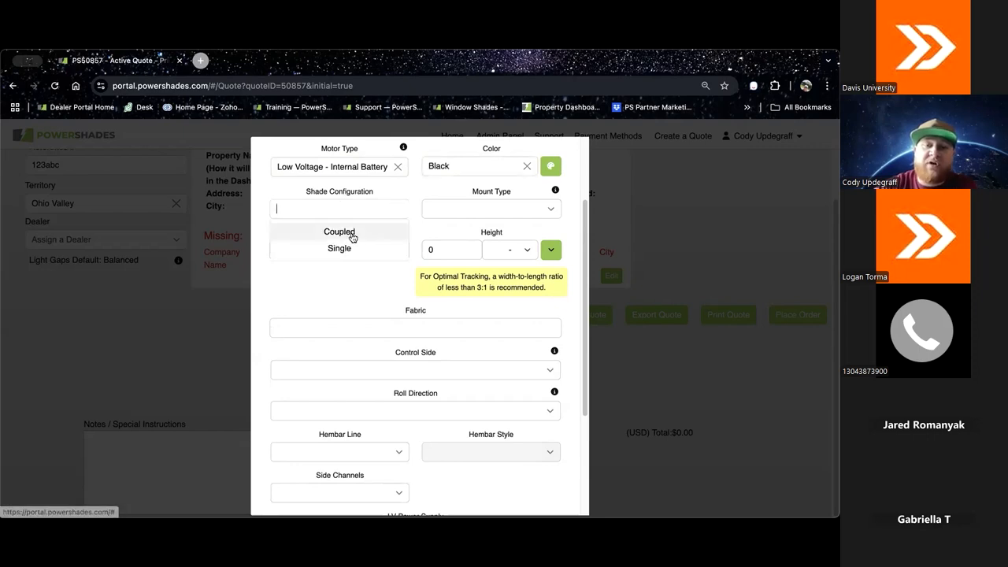
{"action": "scroll", "coordinate": [364, 252], "scroll_direction": "up", "scroll_amount": 1}
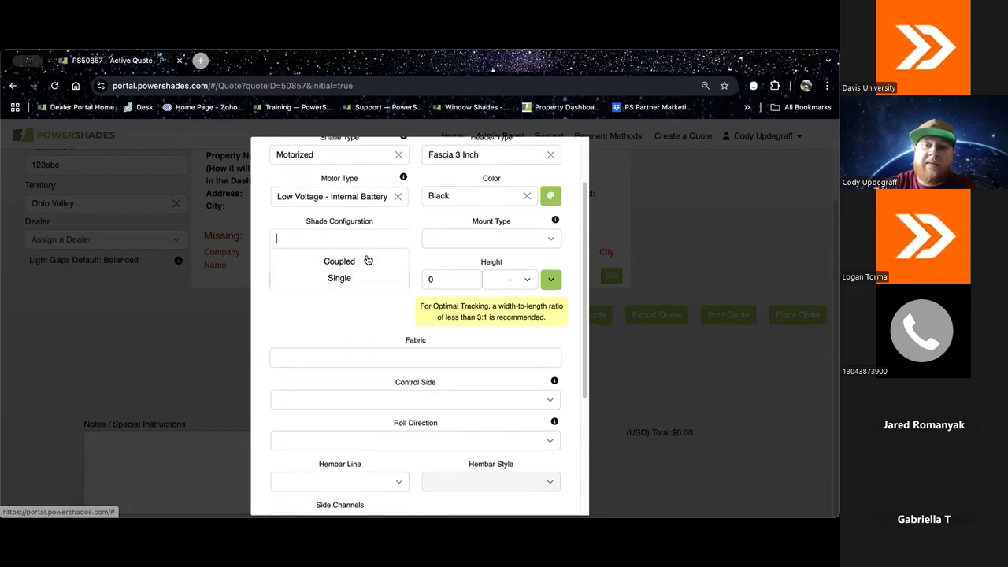
{"action": "scroll", "coordinate": [368, 272], "scroll_direction": "up", "scroll_amount": 1}
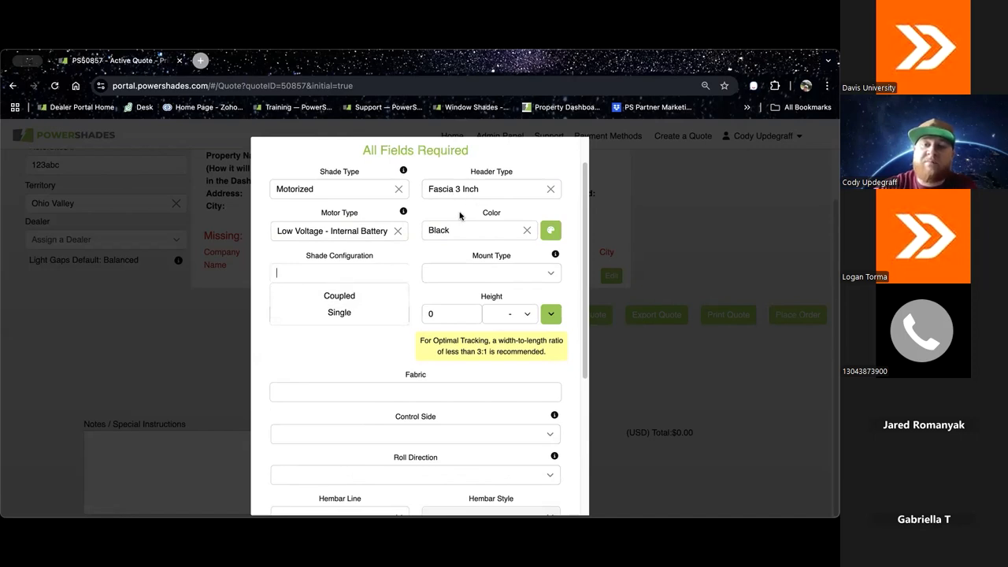
{"action": "left_click", "coordinate": [458, 211]}
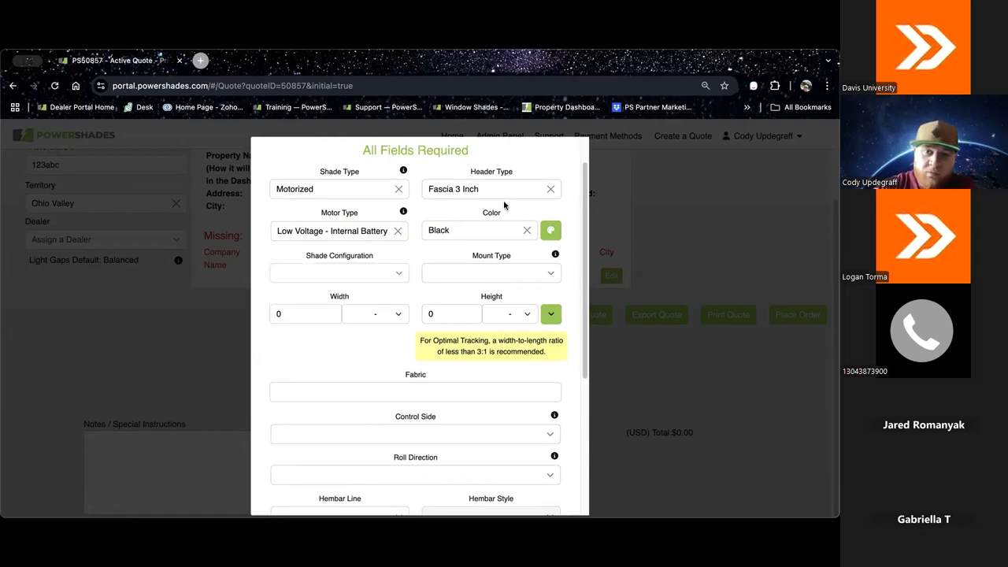
Step: Change the header type to Fascia 5 Inch, and try the Dual shade configuration before setting it to Single
{"action": "left_click", "coordinate": [551, 190]}
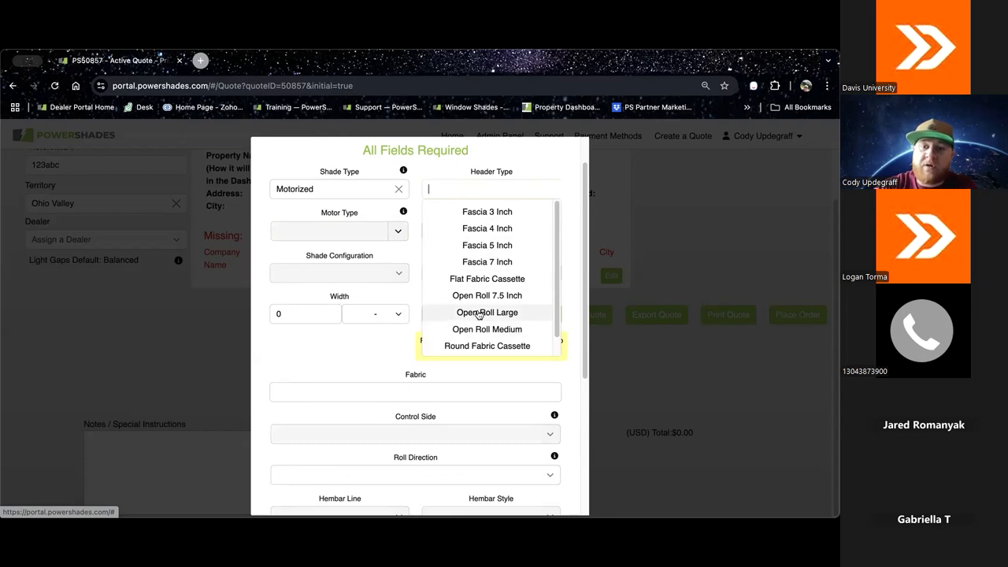
{"action": "left_click", "coordinate": [492, 250]}
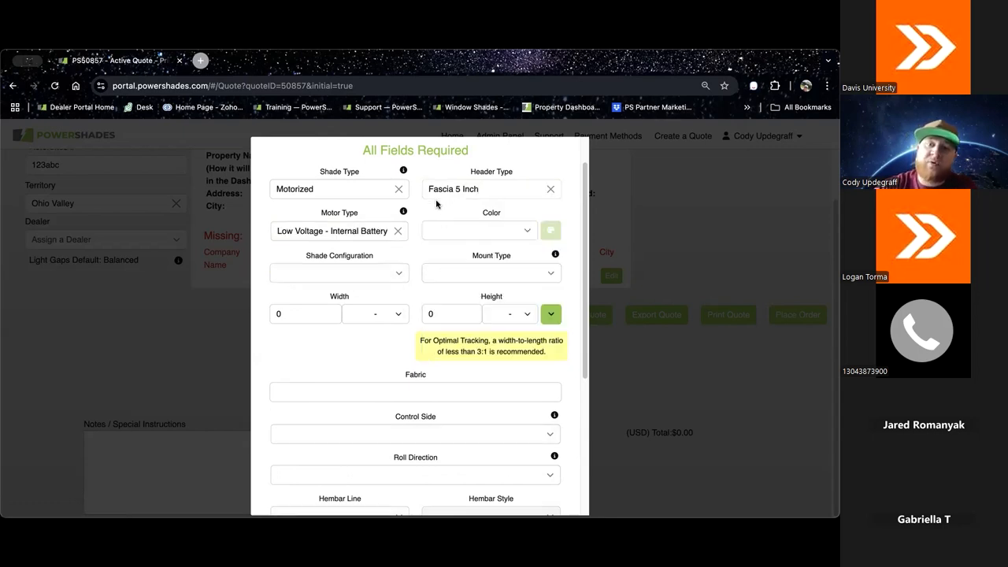
{"action": "left_click", "coordinate": [371, 272]}
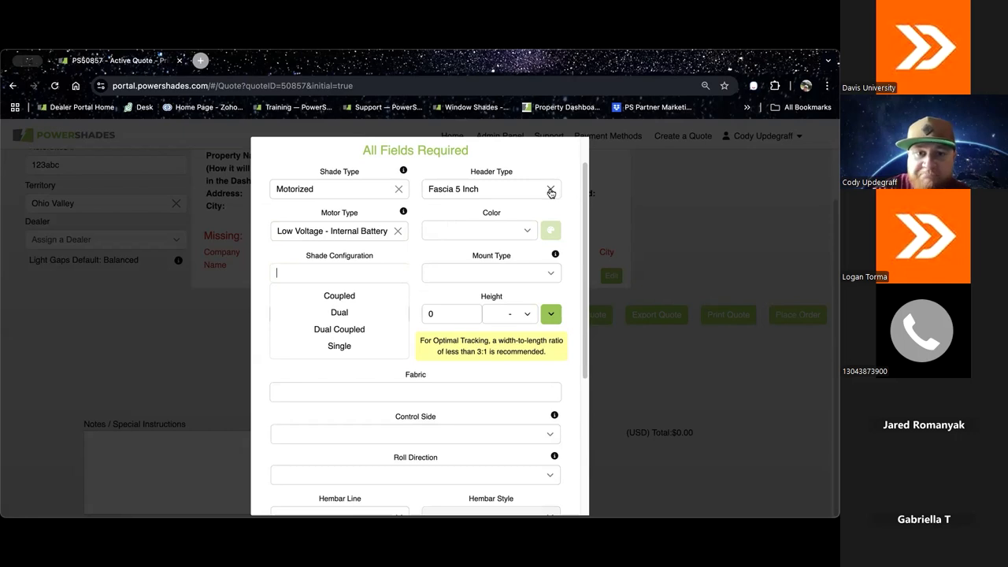
{"action": "left_click", "coordinate": [348, 311]}
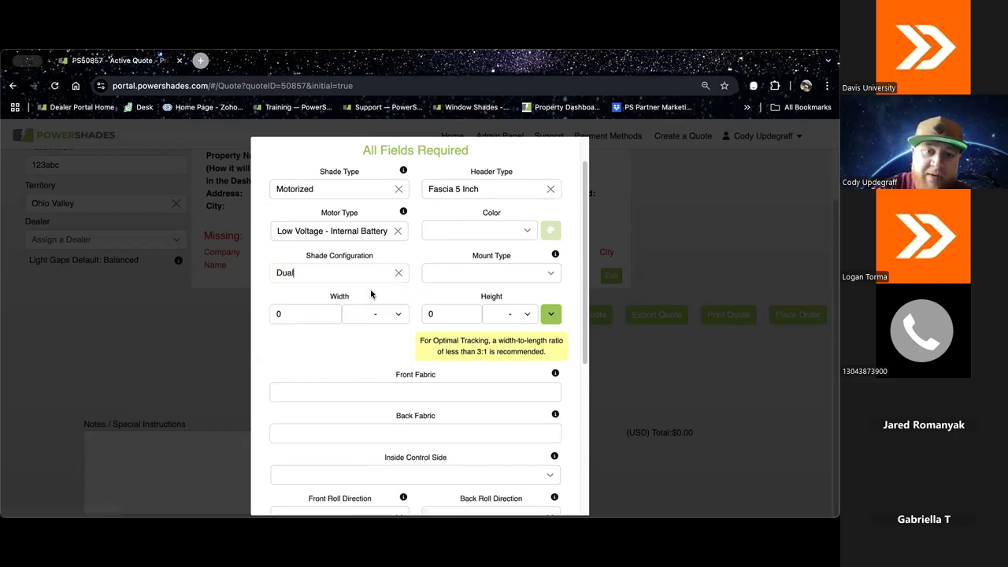
{"action": "left_click", "coordinate": [398, 274]}
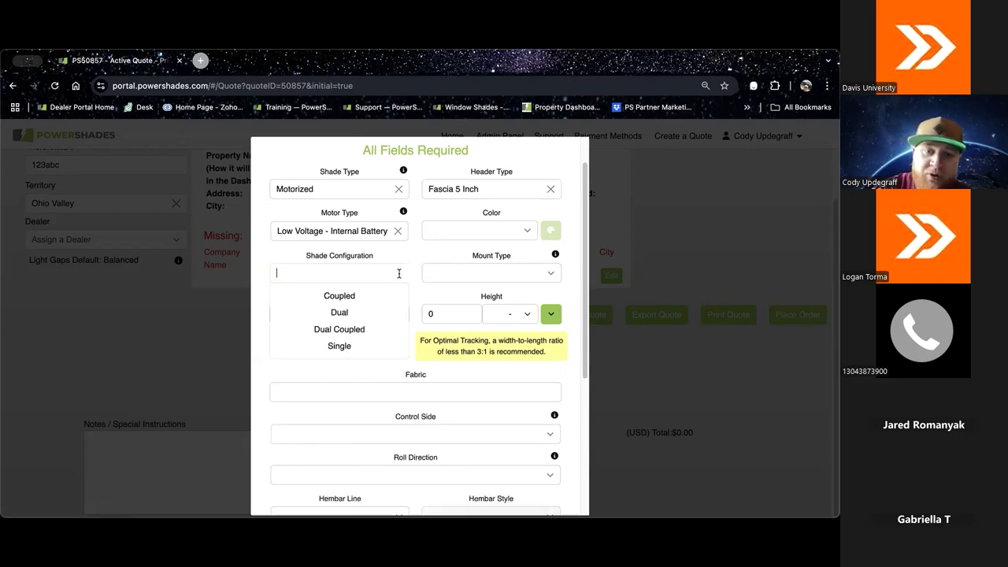
{"action": "left_click", "coordinate": [352, 347]}
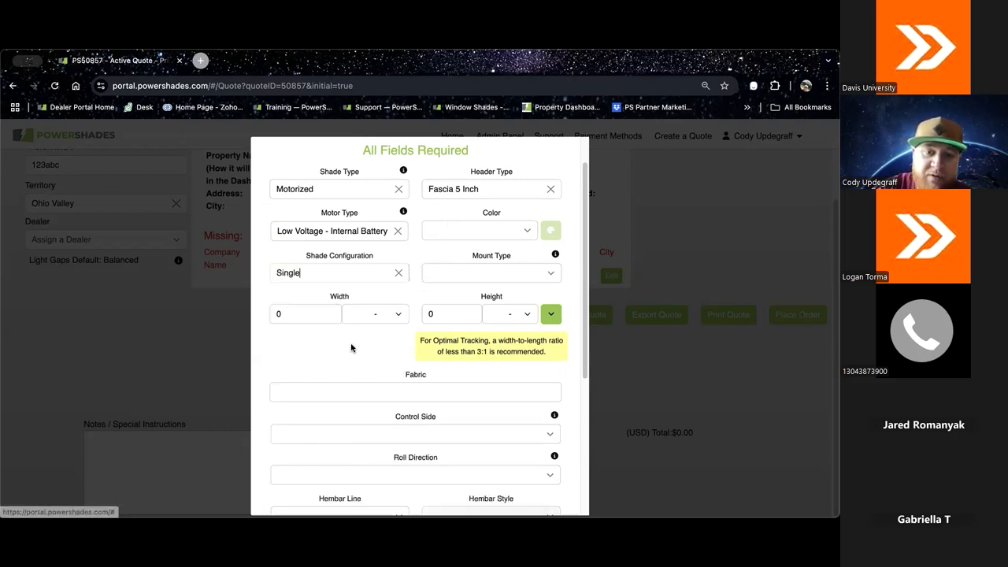
Step: Set the color to Black and the mount type to Inside, and review the inside-mount measuring advice
{"action": "left_click", "coordinate": [528, 230]}
{"action": "left_click", "coordinate": [482, 286]}
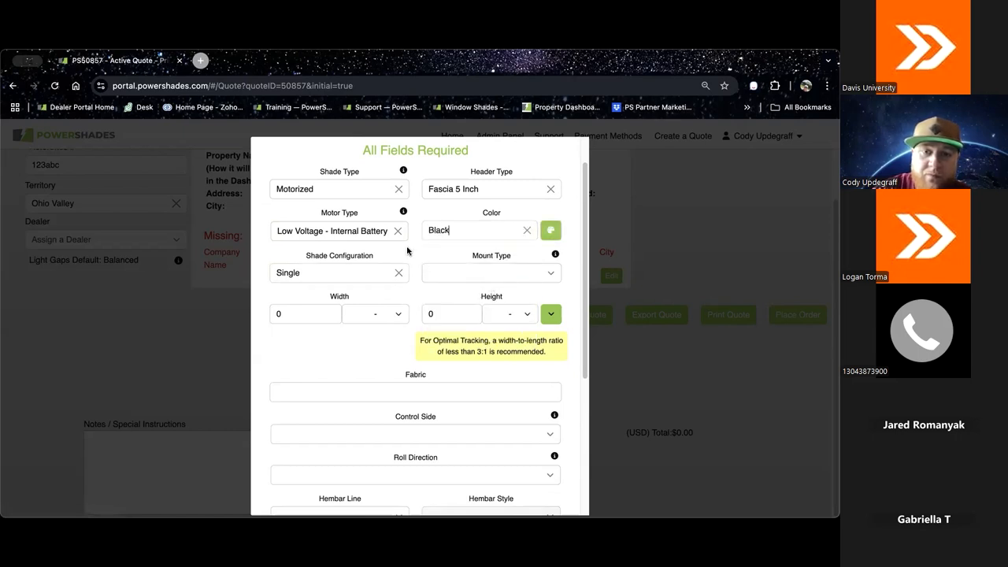
{"action": "left_click", "coordinate": [552, 274]}
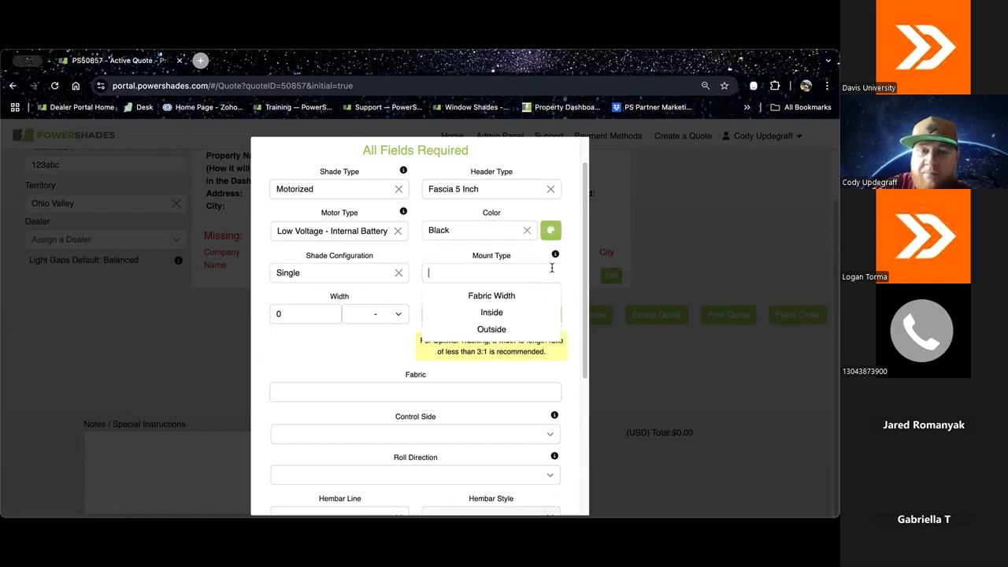
{"action": "left_click", "coordinate": [492, 313]}
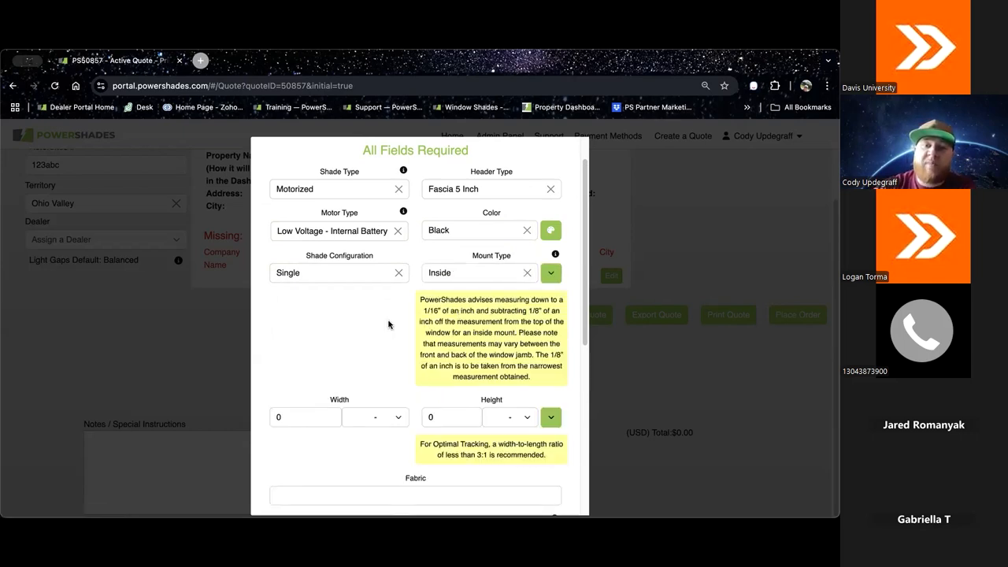
{"action": "scroll", "coordinate": [389, 324], "scroll_direction": "down", "scroll_amount": 1}
{"action": "scroll", "coordinate": [389, 324], "scroll_direction": "down", "scroll_amount": 1}
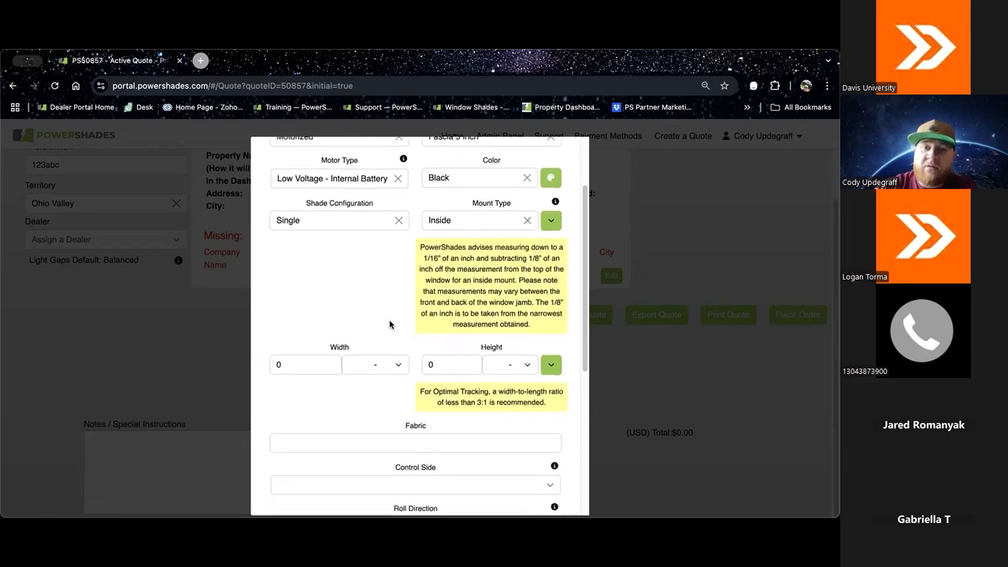
{"action": "left_click", "coordinate": [549, 213]}
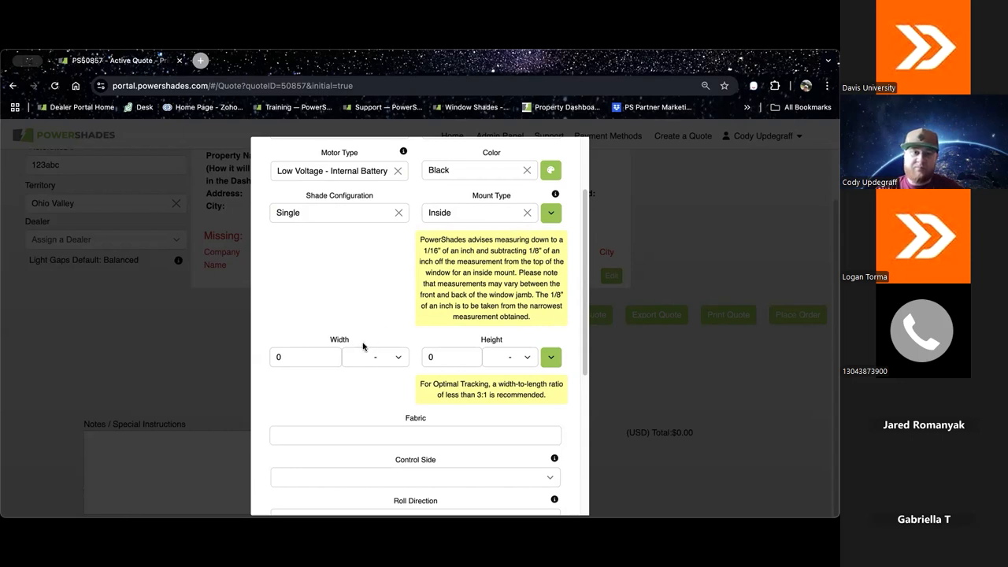
Step: Set the shade width to 35 7/8 inches
{"action": "left_click", "coordinate": [315, 356]}
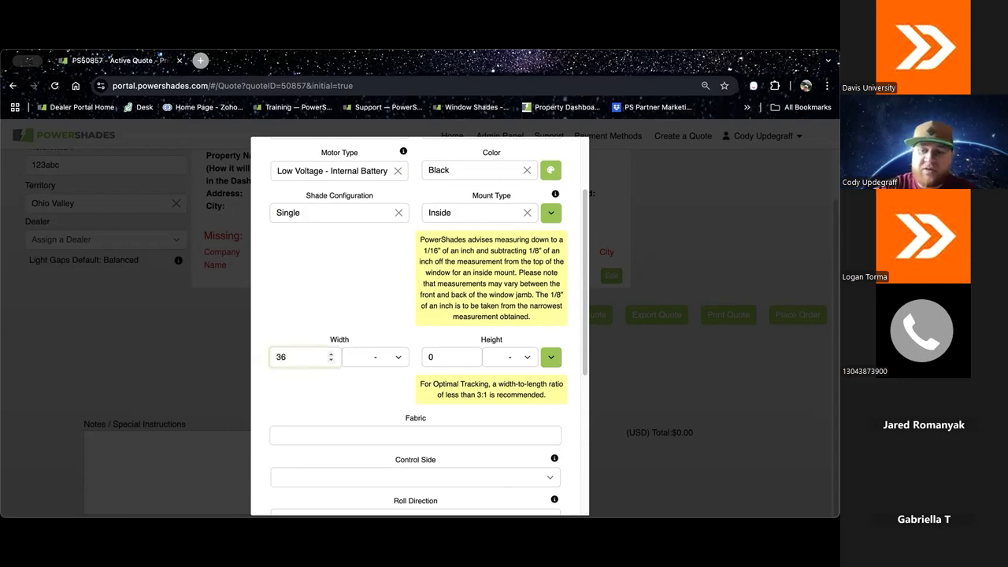
{"action": "type", "text": "35"}
{"action": "left_click", "coordinate": [395, 361]}
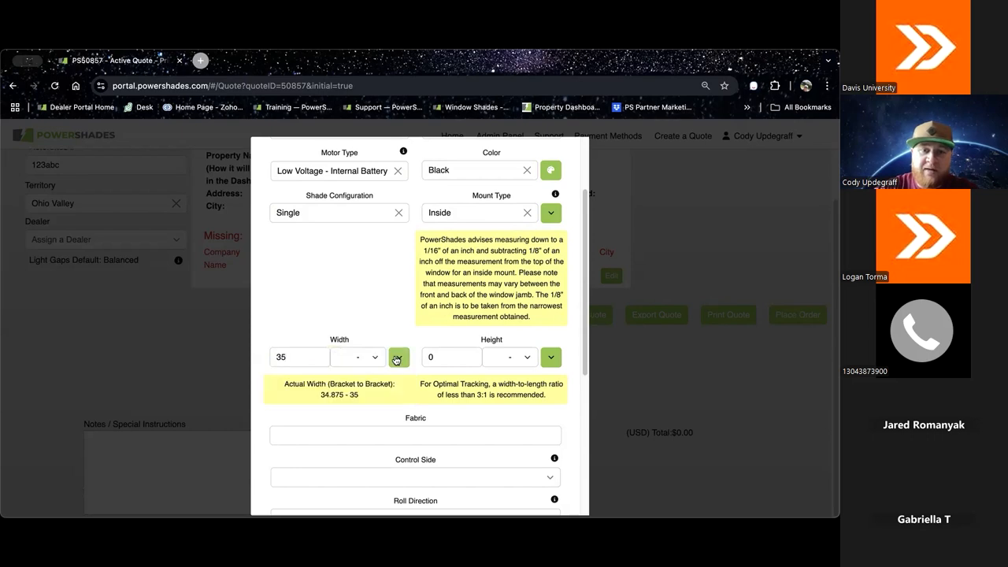
{"action": "left_click", "coordinate": [376, 359]}
{"action": "scroll", "coordinate": [348, 467], "scroll_direction": "down", "scroll_amount": 2}
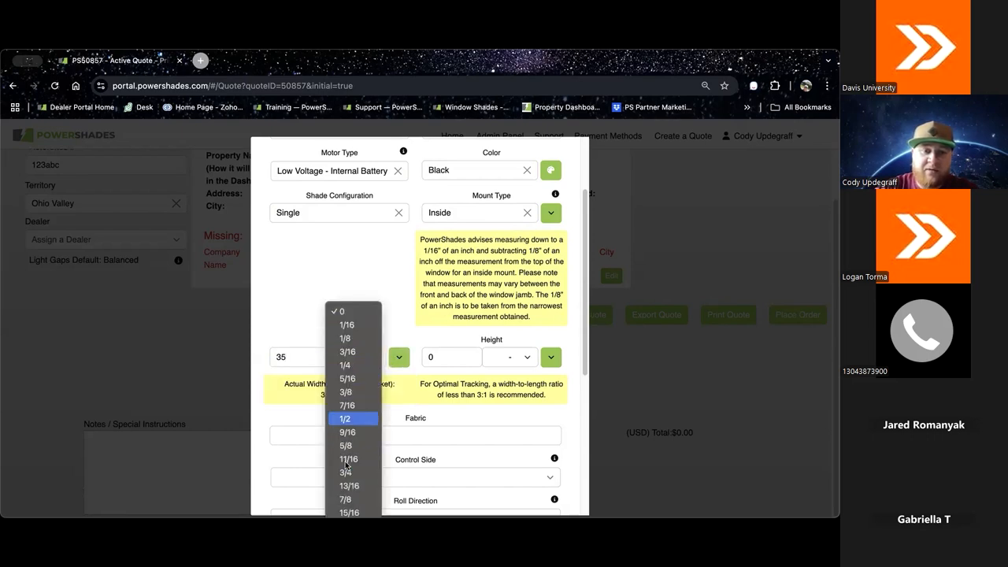
{"action": "left_click", "coordinate": [350, 502]}
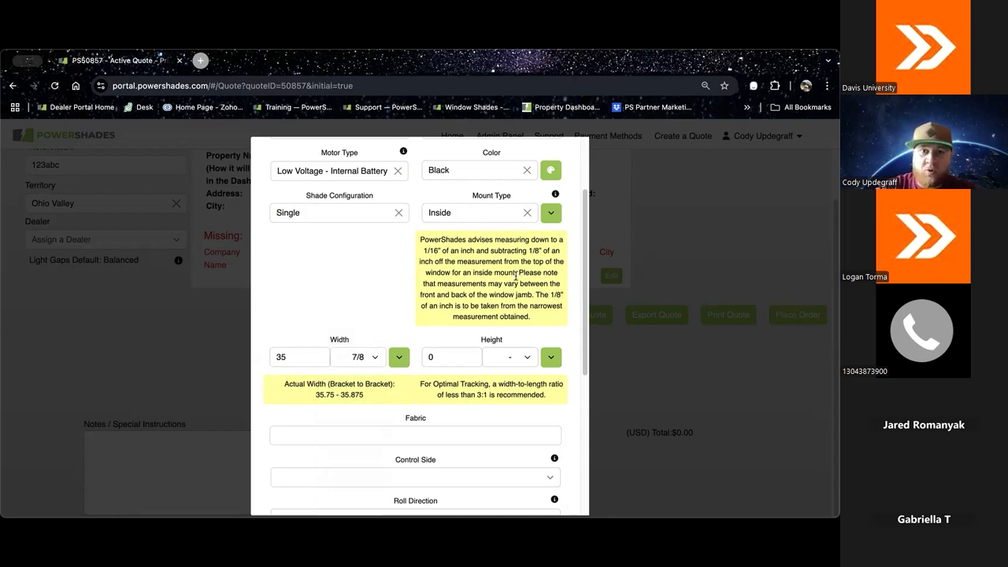
Step: Change the mount type to Outside
{"action": "left_click", "coordinate": [527, 212]}
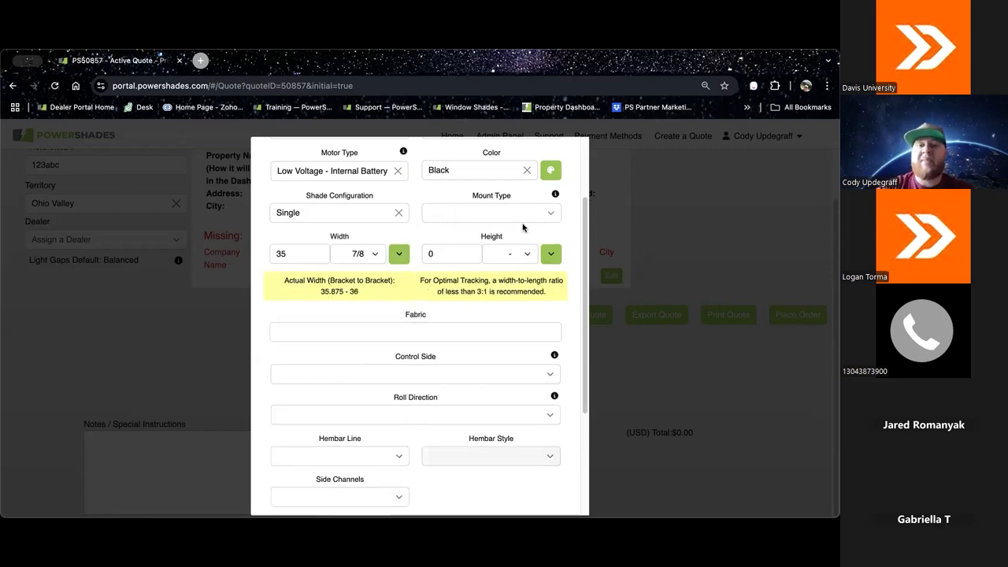
{"action": "left_click", "coordinate": [551, 214]}
{"action": "left_click", "coordinate": [496, 270]}
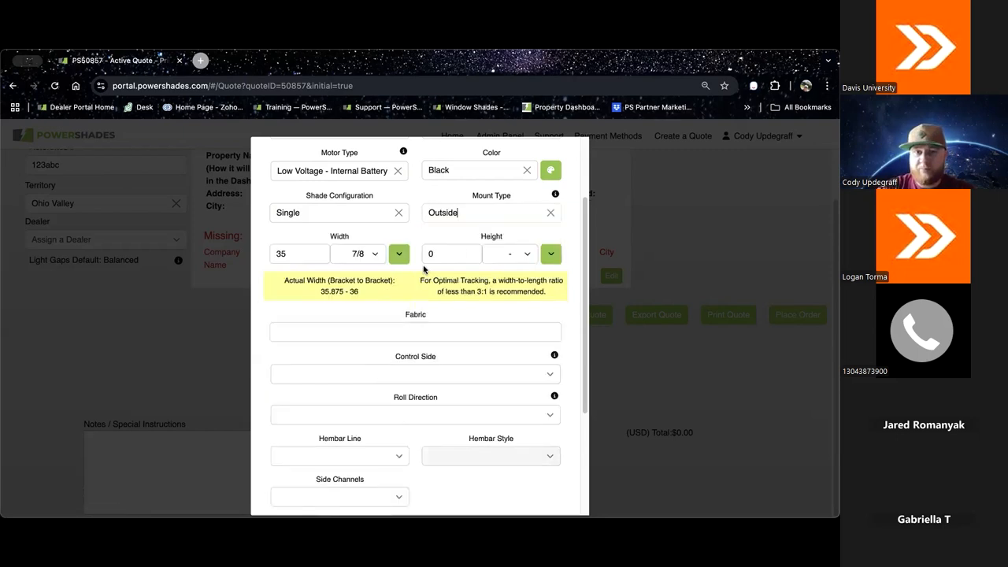
{"action": "mouse_move", "coordinate": [544, 220]}
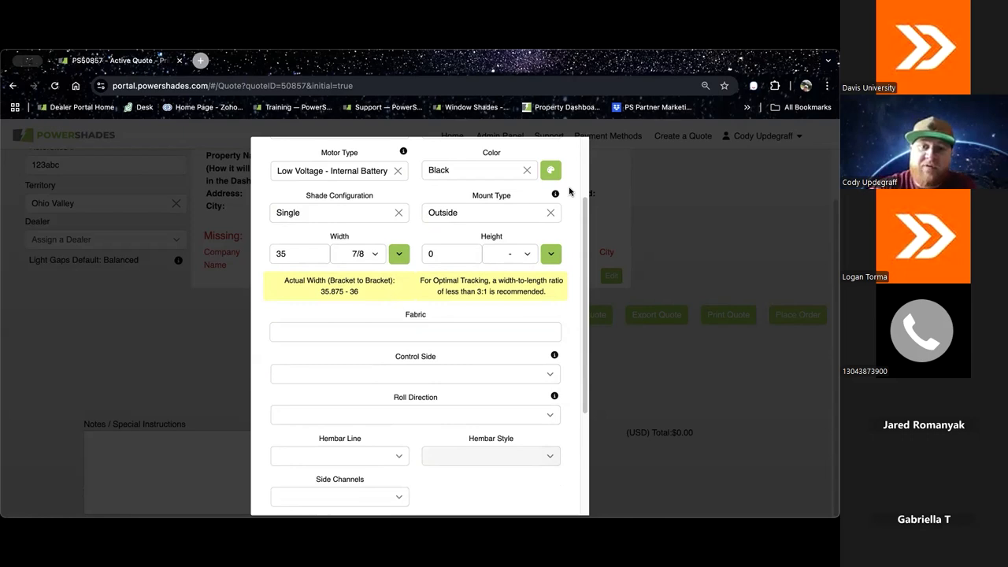
Step: Collapse and expand the guidance notes for the shade's width and height
{"action": "left_click", "coordinate": [399, 253]}
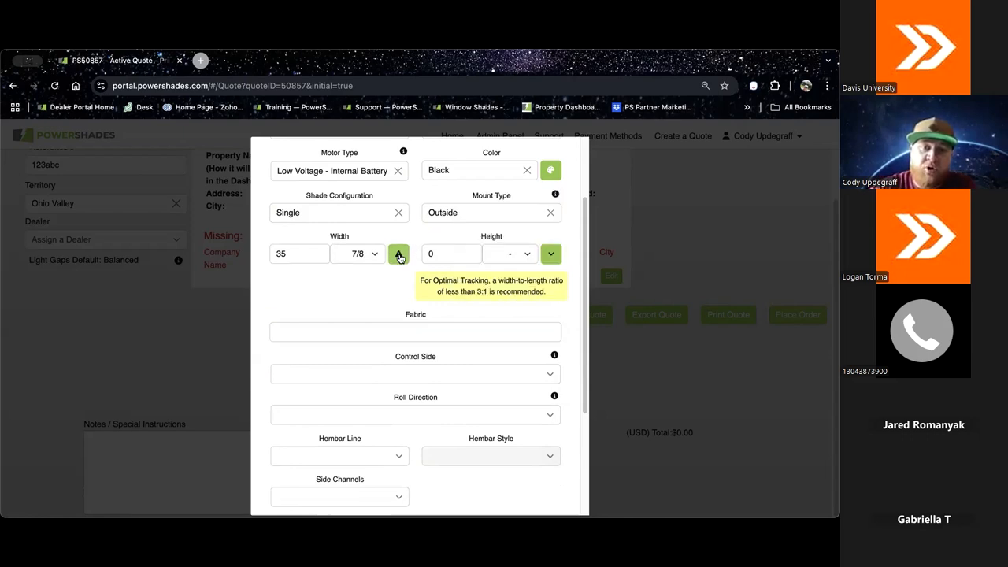
{"action": "left_click", "coordinate": [550, 256]}
{"action": "left_click", "coordinate": [398, 254]}
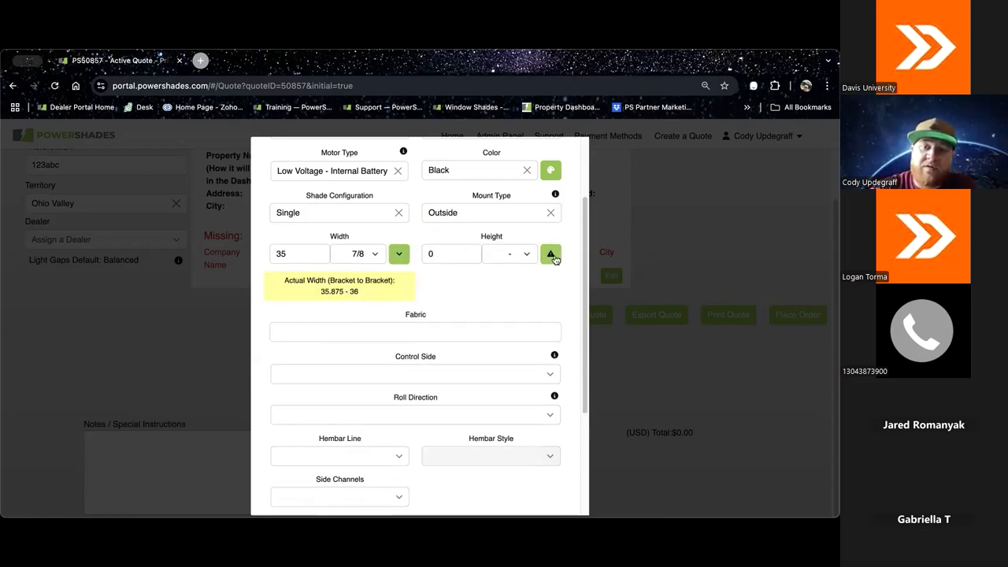
{"action": "left_click", "coordinate": [552, 254]}
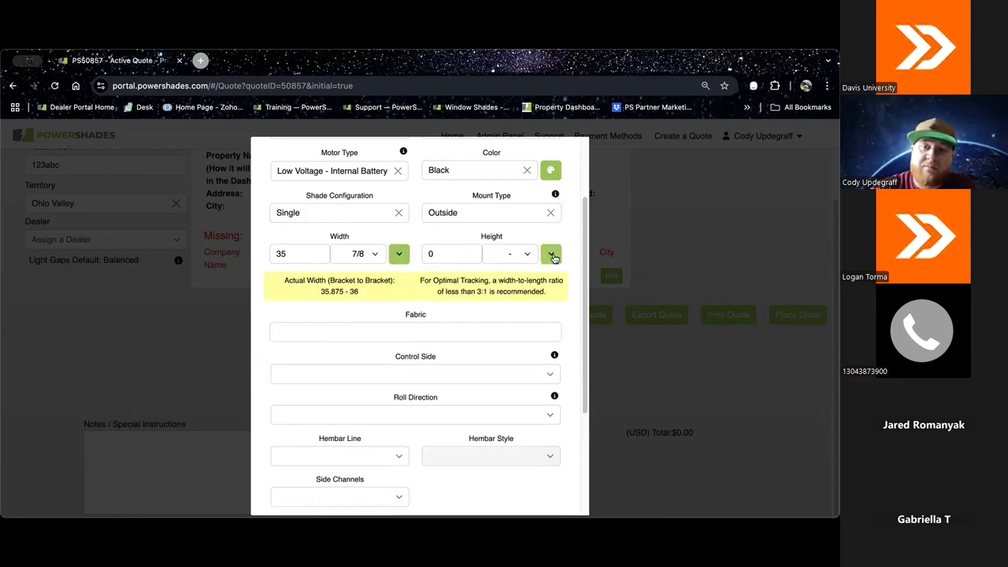
Step: Try the Fabric Width mount type, review its measuring guidance, and return the mount type to Outside
{"action": "left_click", "coordinate": [546, 213]}
{"action": "left_click", "coordinate": [504, 236]}
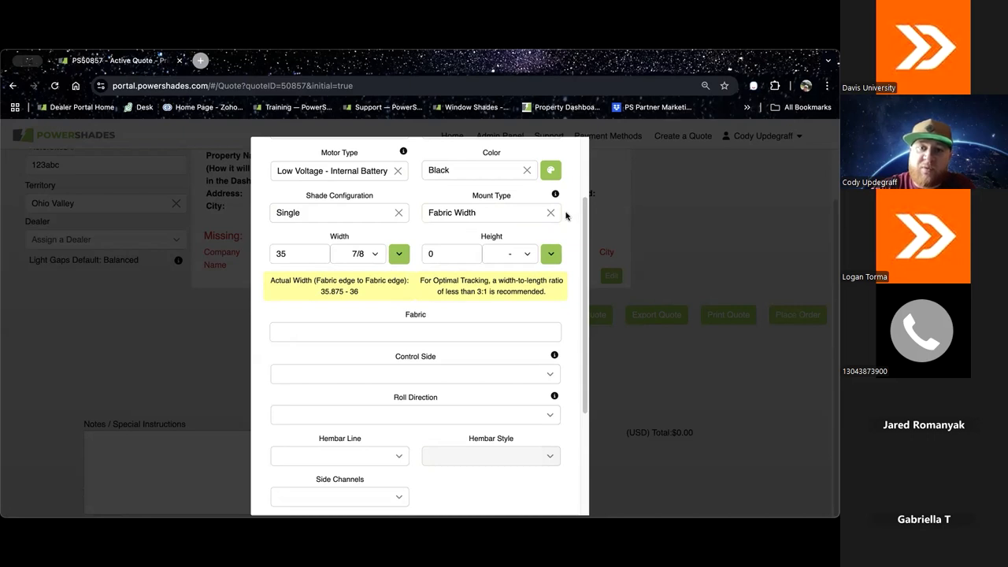
{"action": "mouse_move", "coordinate": [556, 196]}
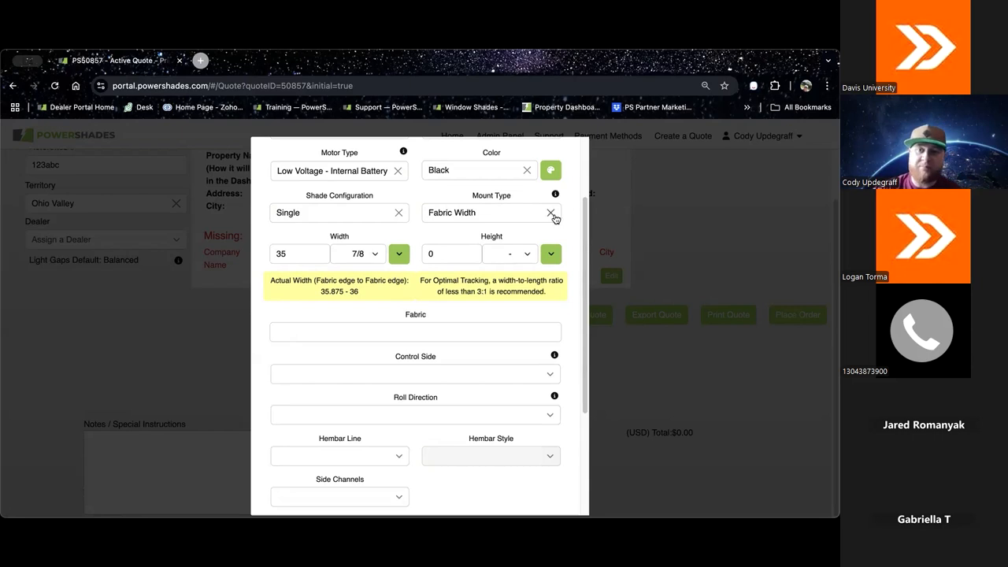
{"action": "left_click", "coordinate": [551, 213]}
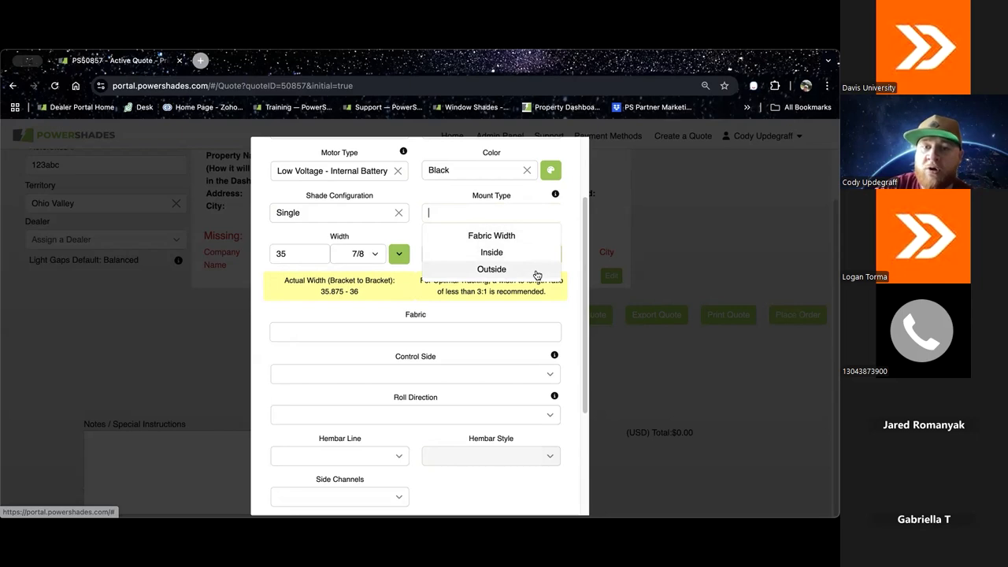
{"action": "left_click", "coordinate": [536, 272]}
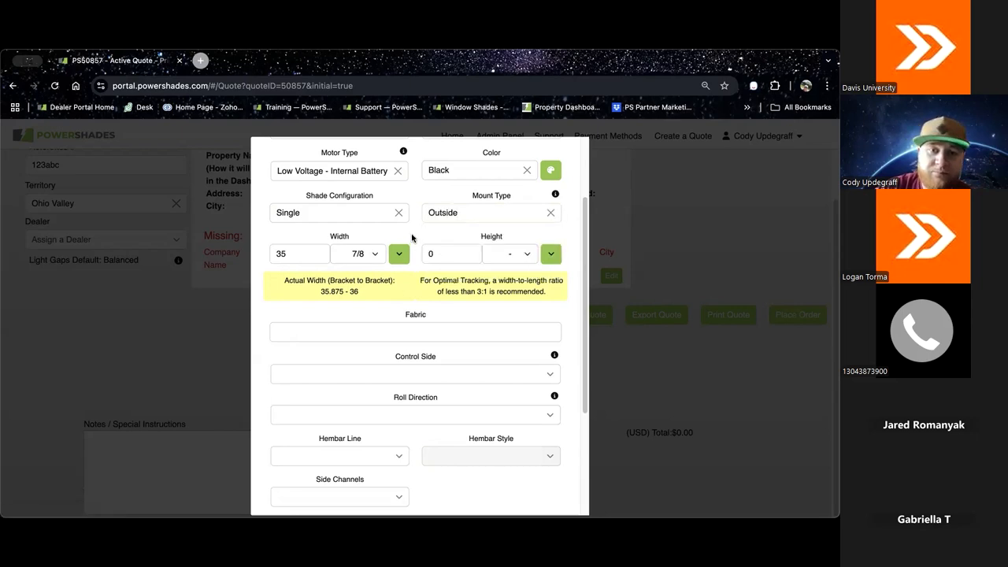
Step: Set the shade height to 60 inches
{"action": "scroll", "coordinate": [412, 236], "scroll_direction": "down", "scroll_amount": 1}
{"action": "left_click", "coordinate": [462, 223]}
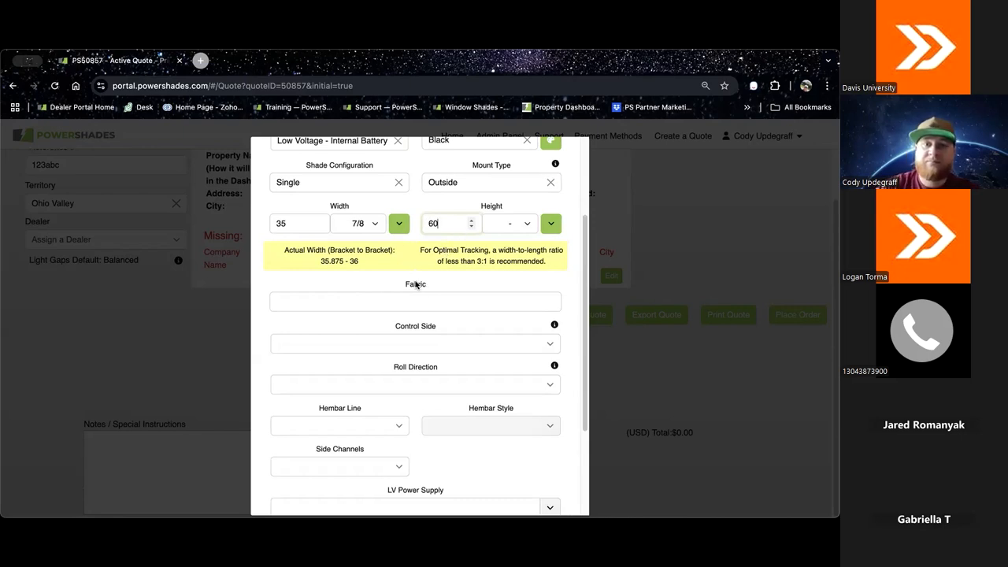
Step: Search the fabric choices for "palm be", look over the Palm Beach colors, and clear the search
{"action": "scroll", "coordinate": [454, 273], "scroll_direction": "down", "scroll_amount": 3}
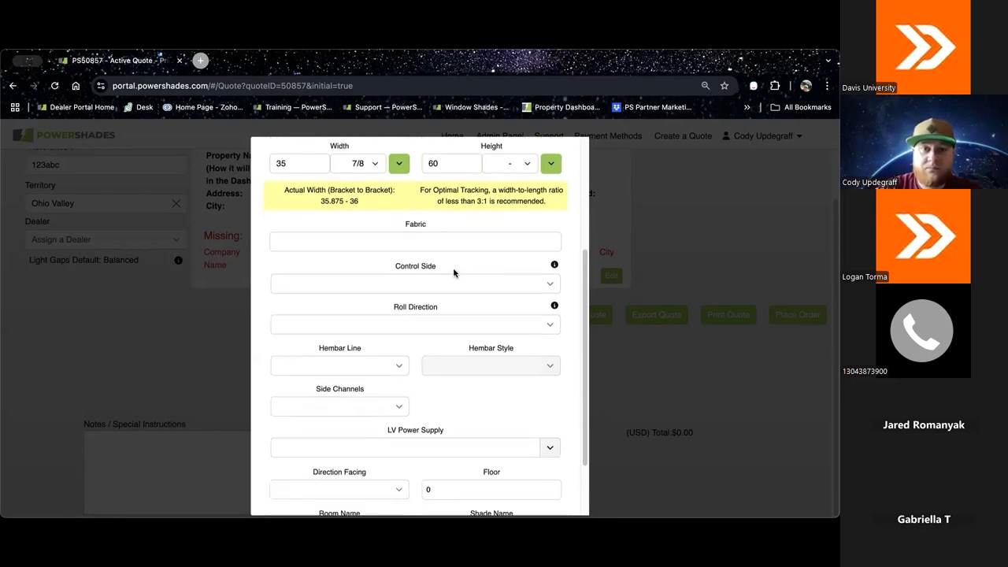
{"action": "left_click", "coordinate": [426, 202]}
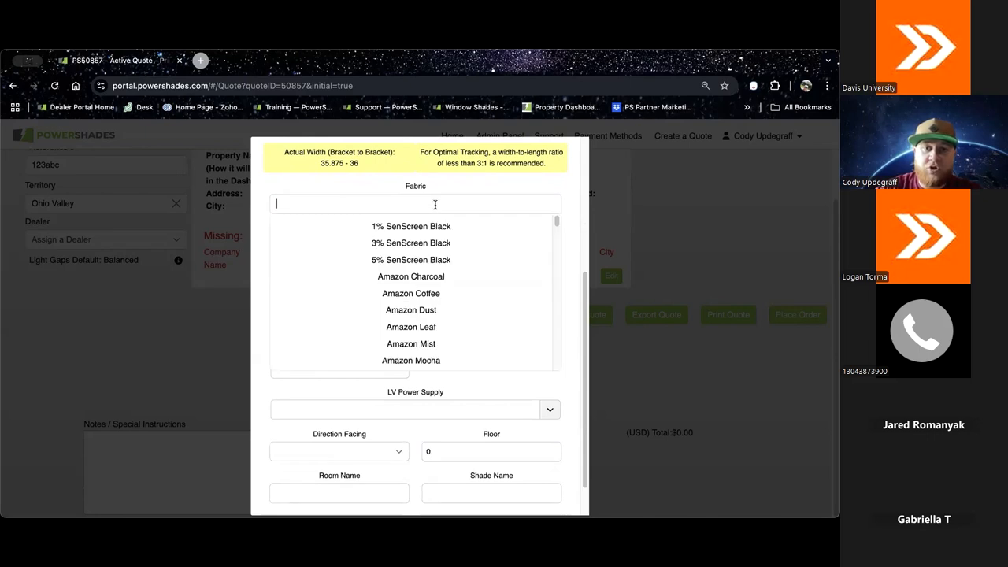
{"action": "type", "text": "palm"}
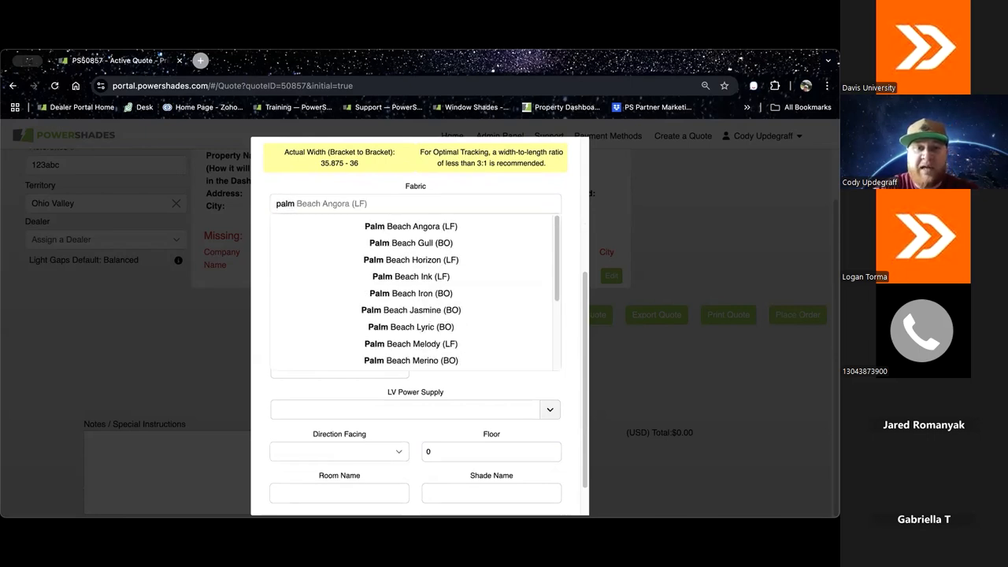
{"action": "type", "text": " bera"}
{"action": "key", "text": "BackSpace"}
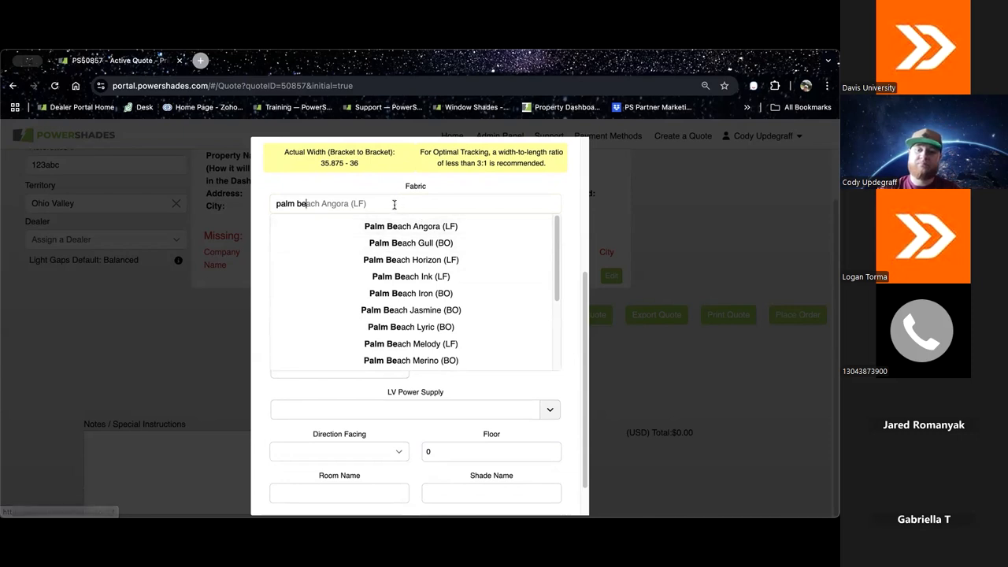
{"action": "key", "text": "BackSpace"}
{"action": "key", "text": "BackSpace"}
{"action": "key", "text": "BackSpace"}
{"action": "key", "text": "BackSpace"}
{"action": "key", "text": "BackSpace"}
{"action": "key", "text": "BackSpace"}
{"action": "key", "text": "BackSpace"}
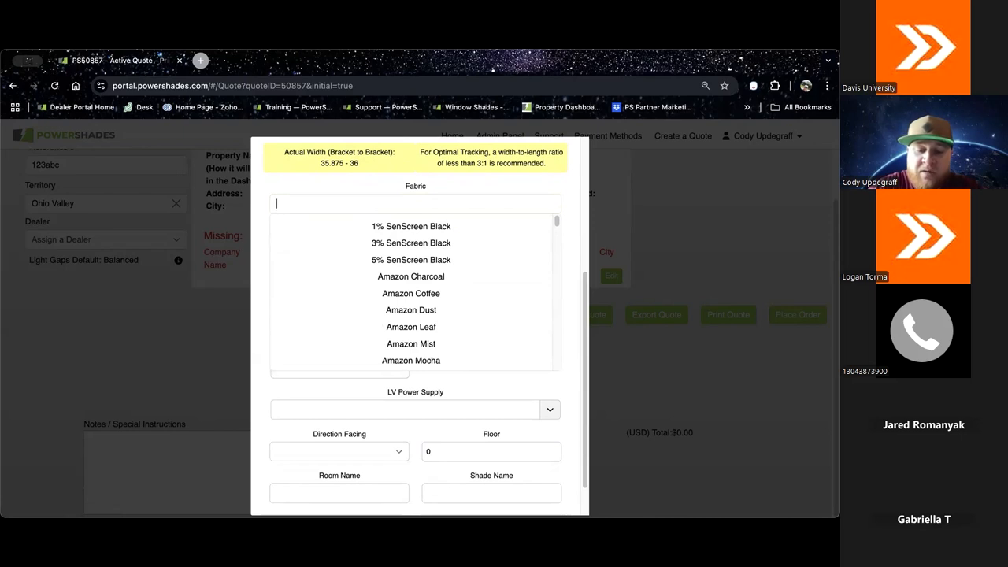
Step: Search the fabrics for "screen essen", browse the Screen Essential 3001 and 3003 choices, and clear the search text
{"action": "type", "text": "screen "}
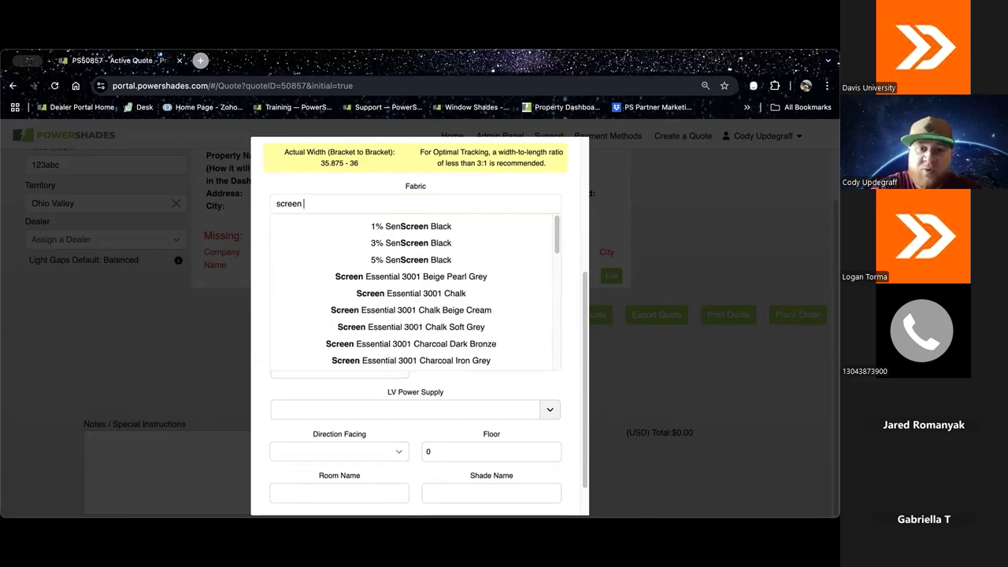
{"action": "type", "text": "essen"}
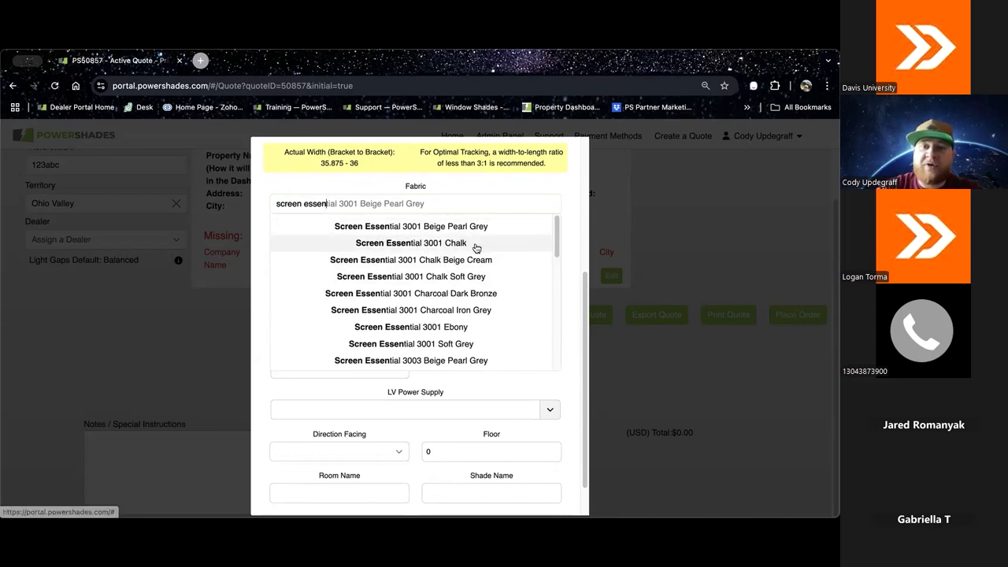
{"action": "scroll", "coordinate": [452, 299], "scroll_direction": "down", "scroll_amount": 1}
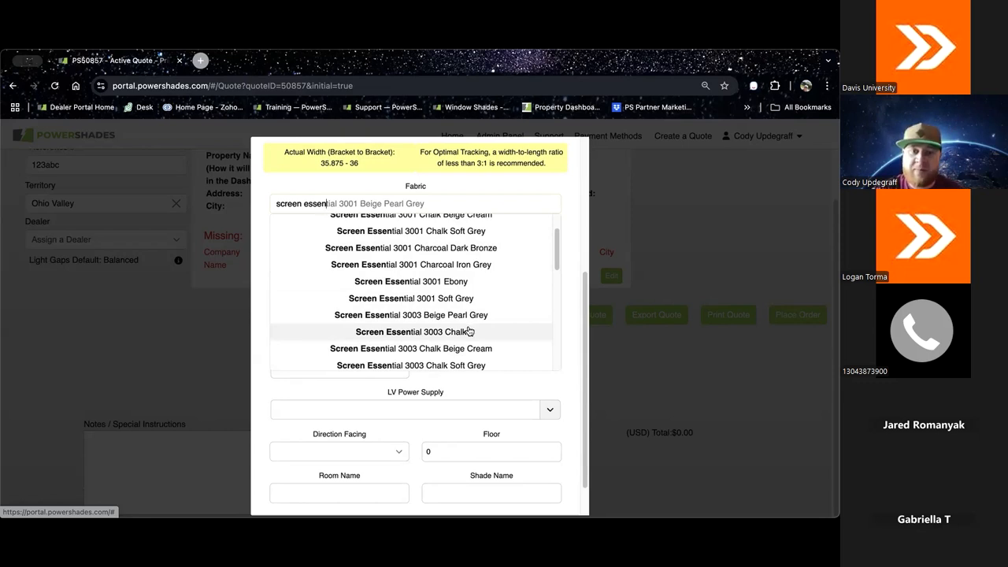
{"action": "scroll", "coordinate": [469, 332], "scroll_direction": "up", "scroll_amount": 1}
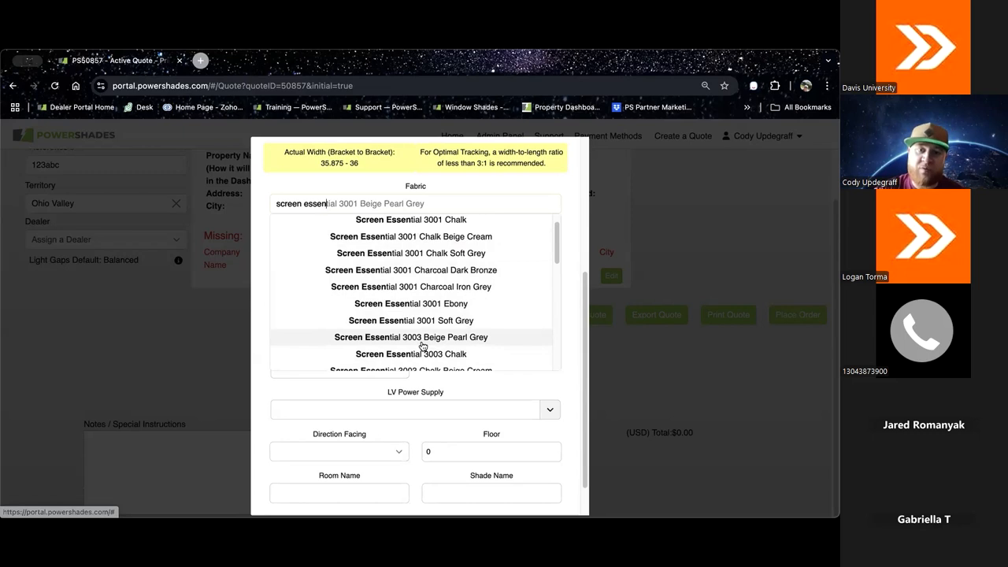
{"action": "scroll", "coordinate": [421, 331], "scroll_direction": "up", "scroll_amount": 1}
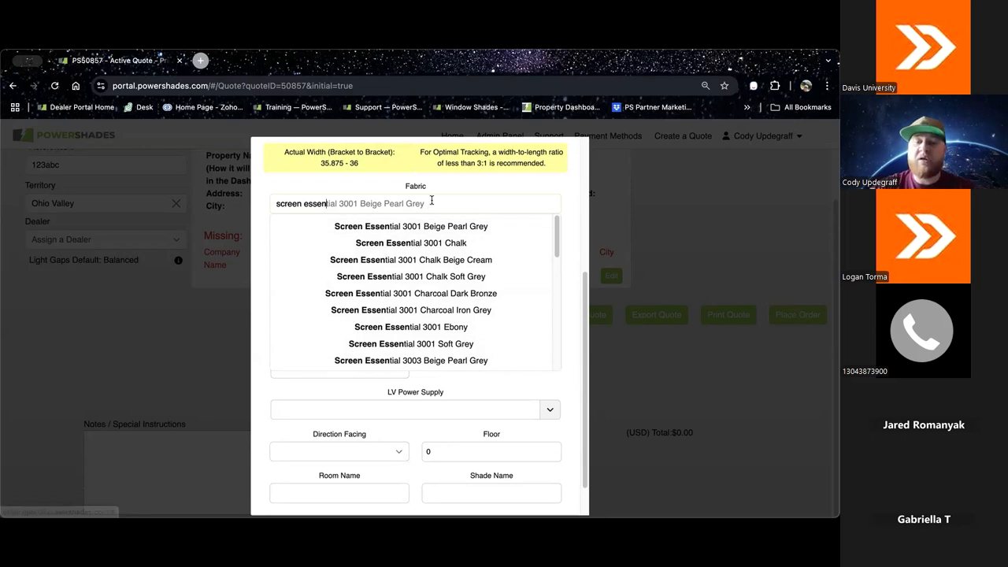
{"action": "key", "text": "BackSpace"}
{"action": "key", "text": "BackSpace"}
{"action": "key", "text": "BackSpace"}
{"action": "key", "text": "BackSpace"}
{"action": "key", "text": "BackSpace"}
{"action": "key", "text": "BackSpace"}
{"action": "key", "text": "BackSpace"}
{"action": "key", "text": "BackSpace"}
{"action": "key", "text": "BackSpace"}
{"action": "key", "text": "BackSpace"}
{"action": "key", "text": "BackSpace"}
{"action": "key", "text": "BackSpace"}
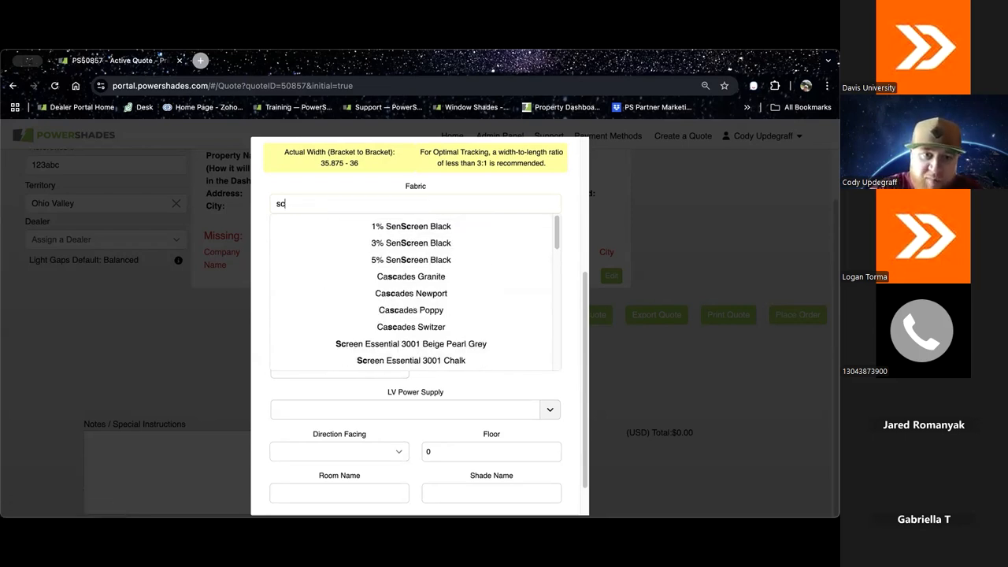
Step: Find the Palm Beach fabrics and select Palm Beach Angora (LF) for the shade
{"action": "type", "text": "palm beacdh"}
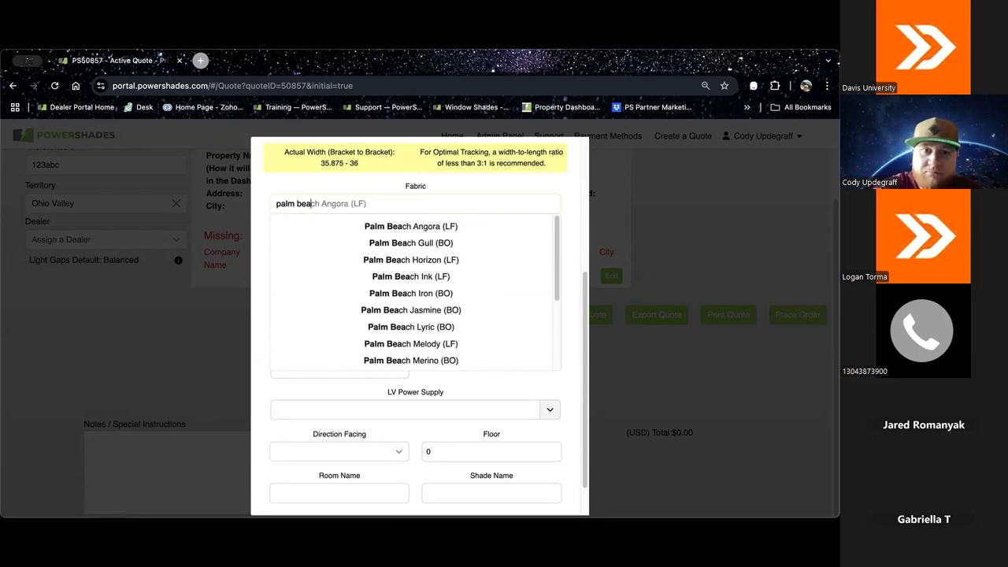
{"action": "key", "text": "BackSpace"}
{"action": "key", "text": "BackSpace"}
{"action": "key", "text": "BackSpace"}
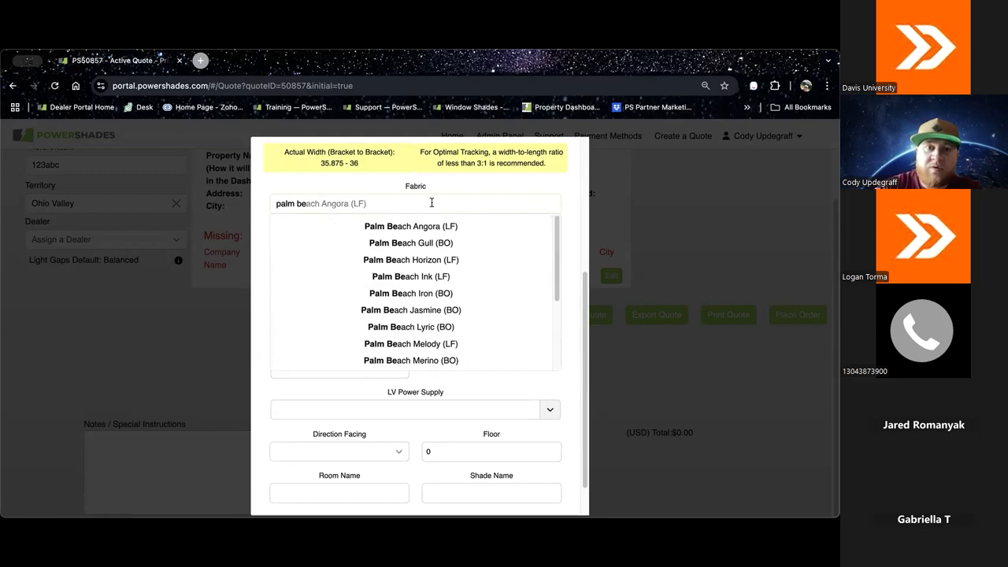
{"action": "left_click", "coordinate": [449, 229]}
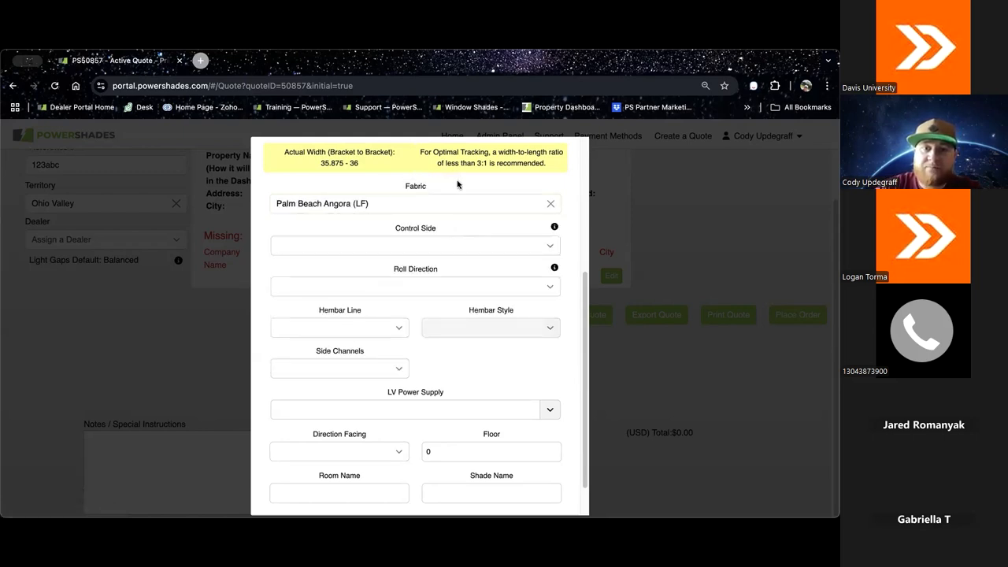
Step: Set the control side to Left and the roll direction to Standard, checking the roll direction guidance
{"action": "scroll", "coordinate": [460, 186], "scroll_direction": "down", "scroll_amount": 1}
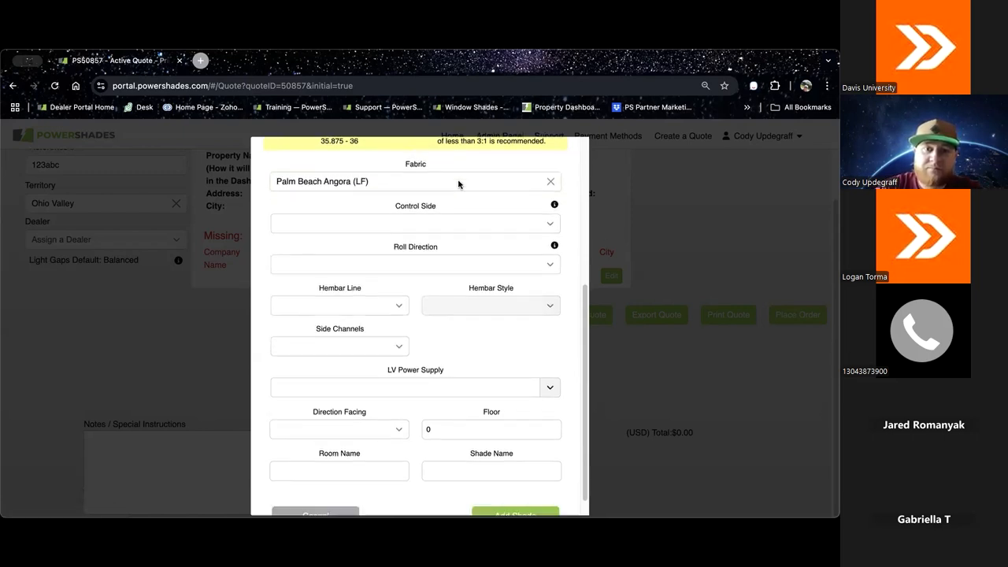
{"action": "left_click", "coordinate": [551, 213]}
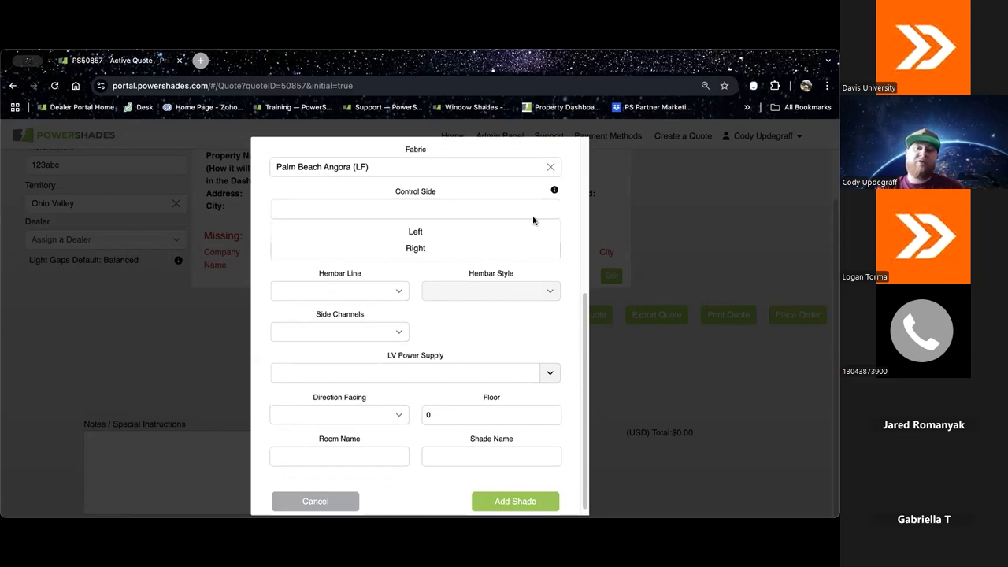
{"action": "left_click", "coordinate": [434, 235]}
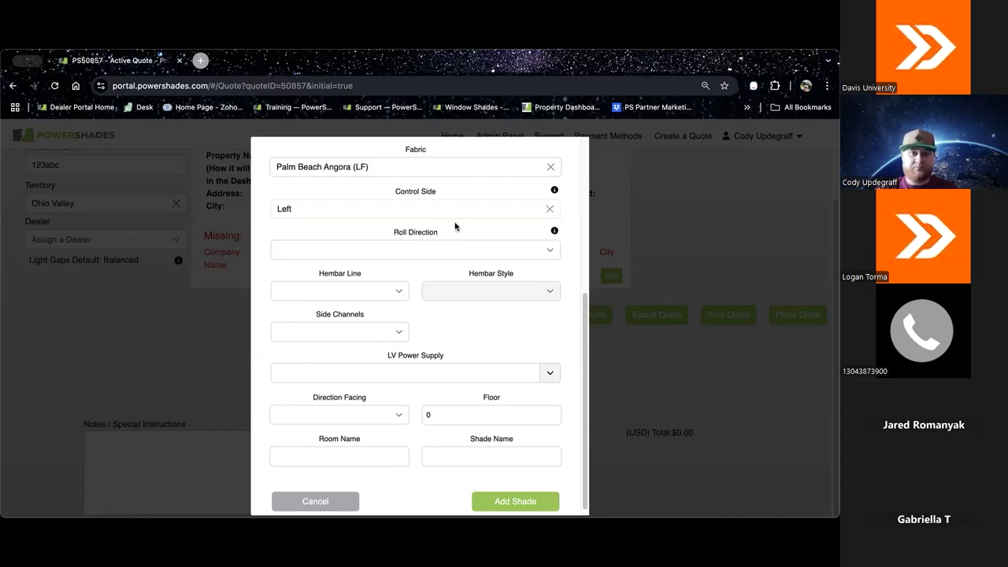
{"action": "scroll", "coordinate": [454, 230], "scroll_direction": "down", "scroll_amount": 1}
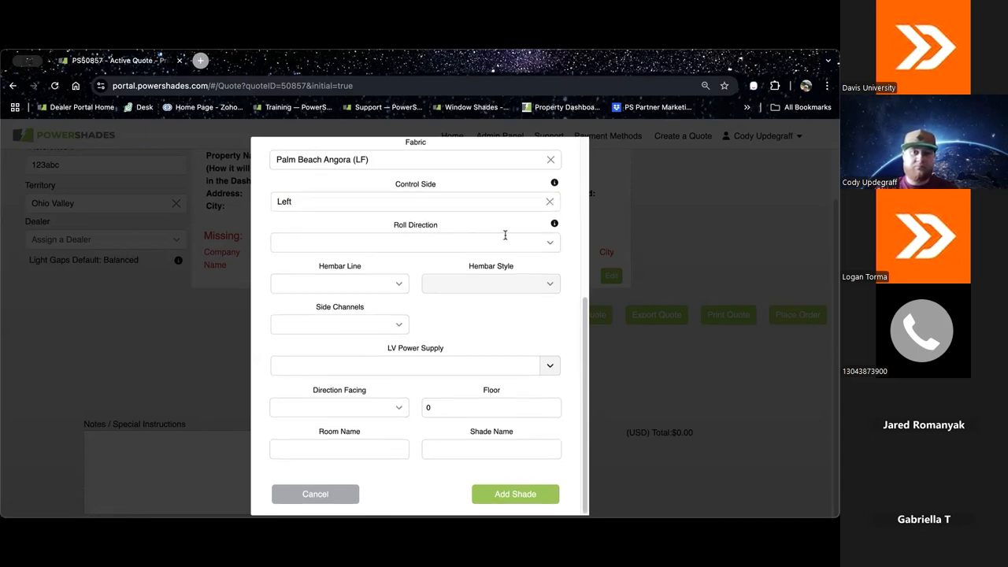
{"action": "left_click", "coordinate": [551, 244]}
{"action": "left_click", "coordinate": [421, 283]}
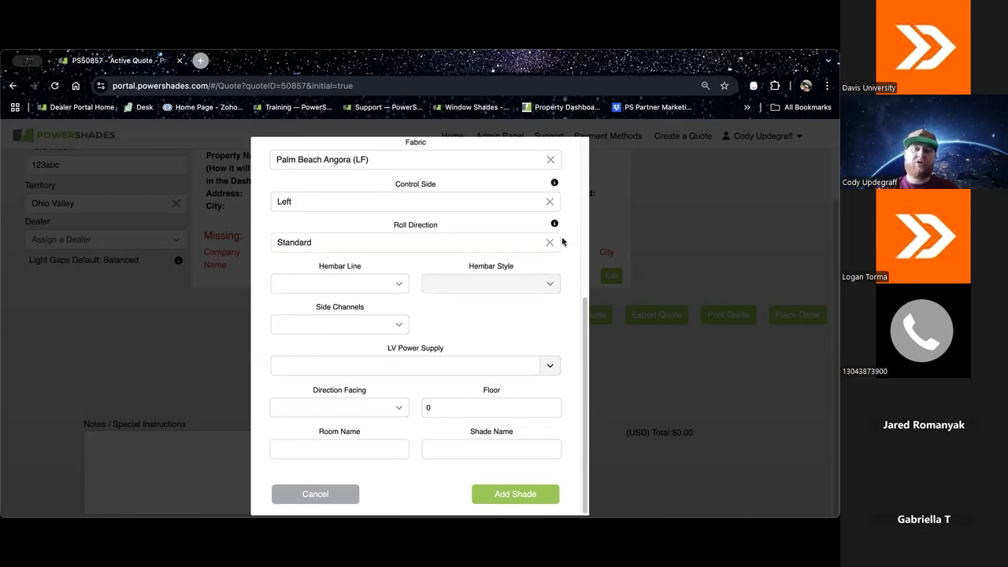
{"action": "mouse_move", "coordinate": [552, 226]}
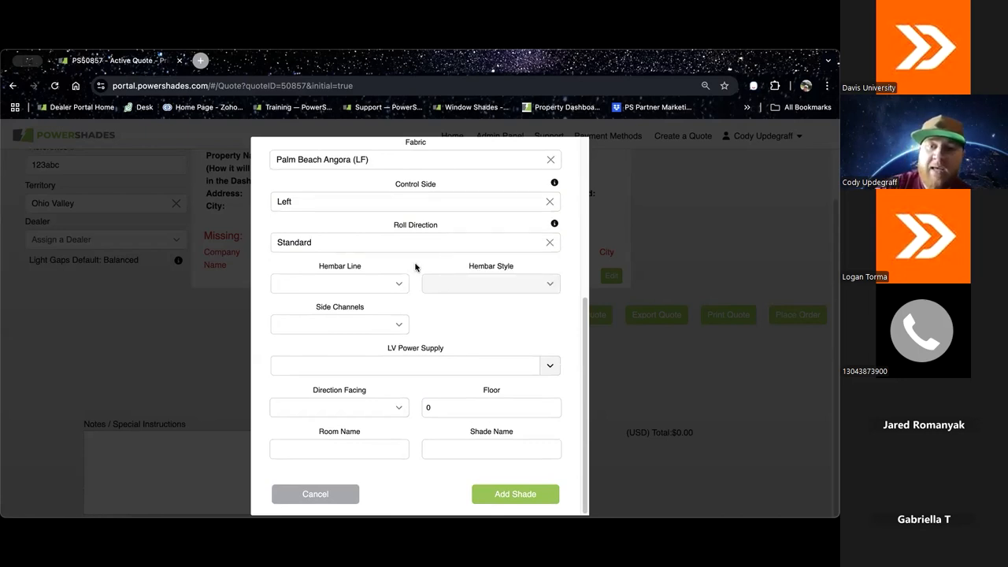
Step: Try the Reverse roll direction, check its guidance, and return the roll direction to Standard
{"action": "left_click", "coordinate": [550, 242]}
{"action": "left_click", "coordinate": [466, 265]}
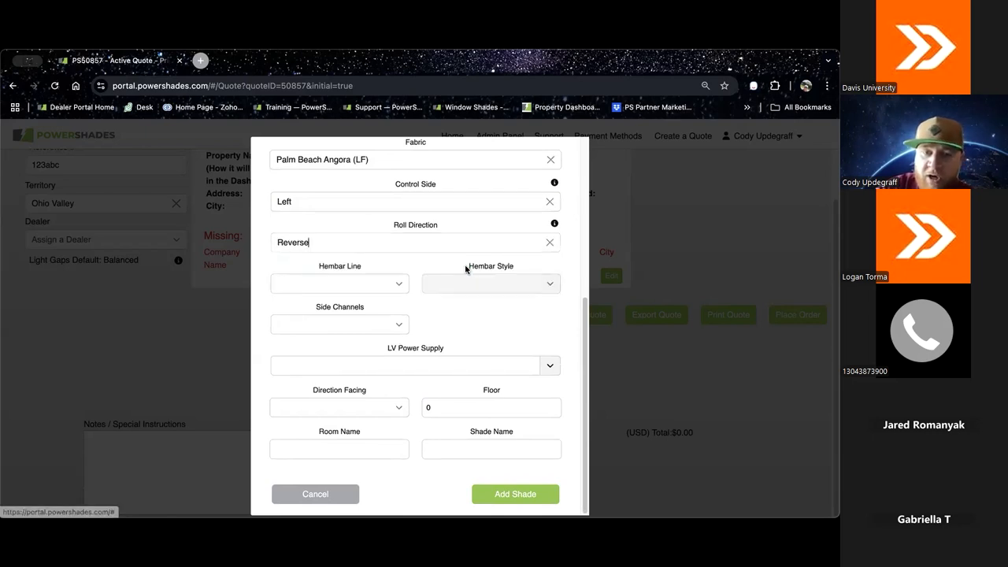
{"action": "mouse_move", "coordinate": [553, 225]}
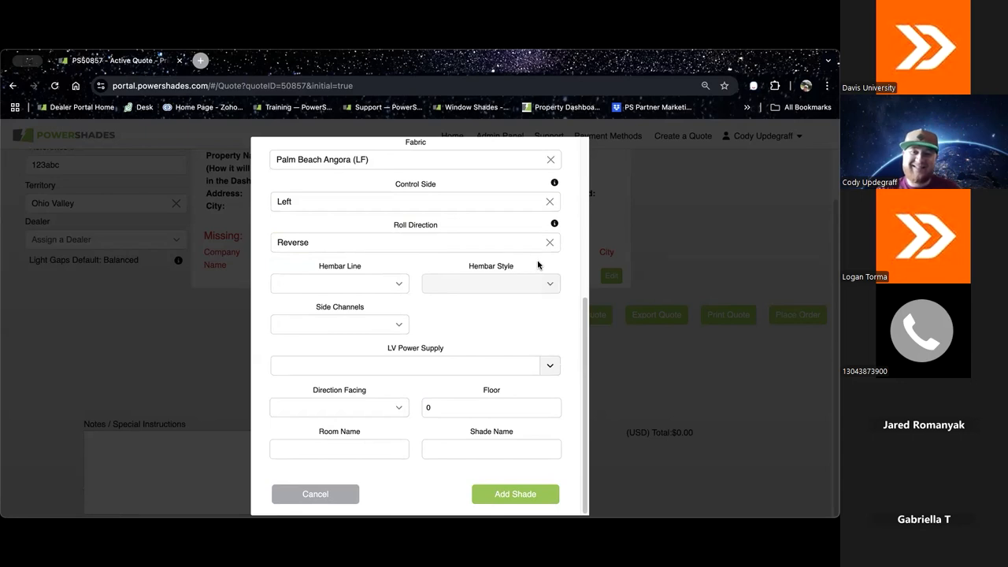
{"action": "scroll", "coordinate": [558, 272], "scroll_direction": "up", "scroll_amount": 1}
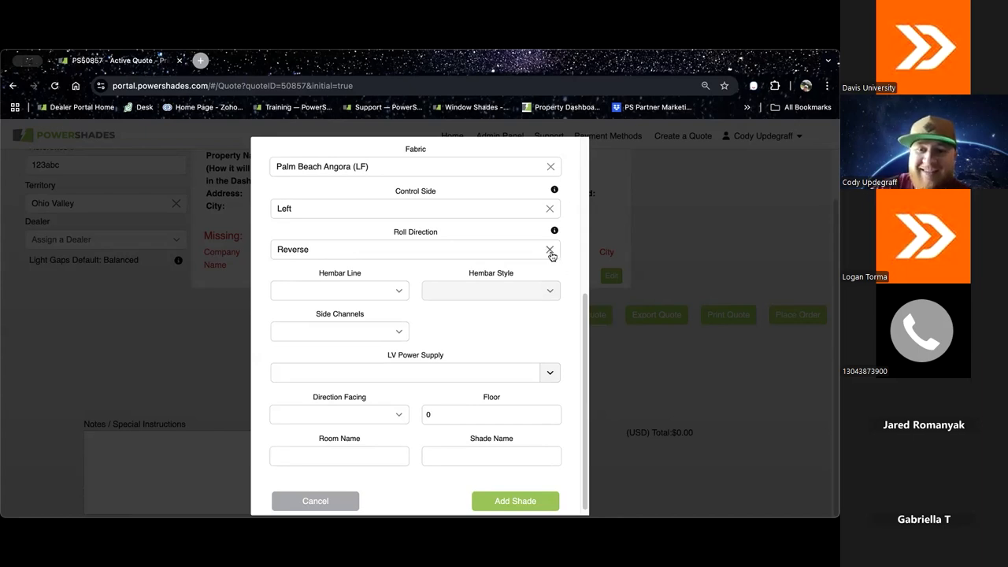
{"action": "left_click", "coordinate": [550, 249]}
{"action": "left_click", "coordinate": [434, 288]}
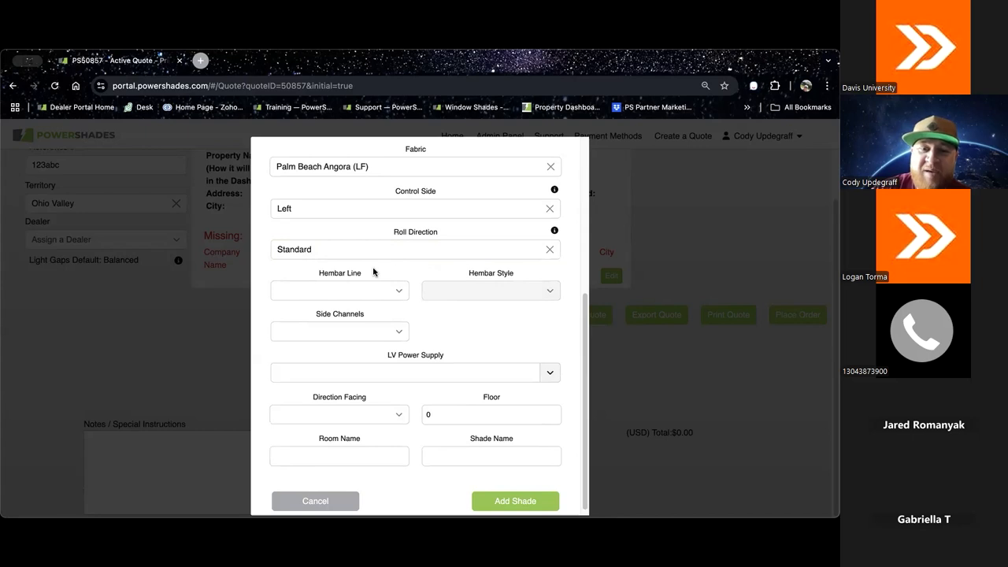
Step: Set the hembar line to Internal and the hembar style to Sealed Ends (Non-Magnetic)
{"action": "scroll", "coordinate": [405, 275], "scroll_direction": "up", "scroll_amount": 4}
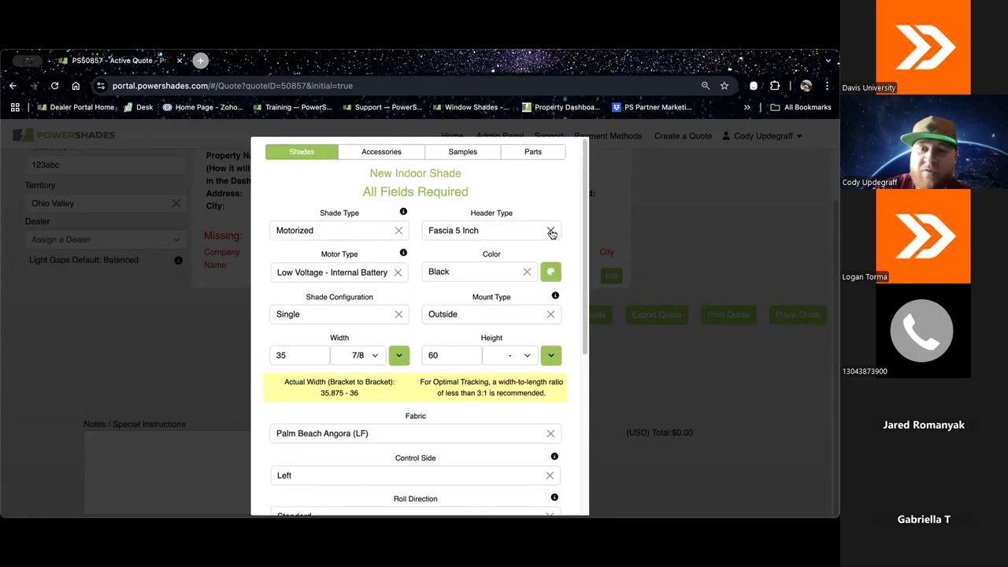
{"action": "scroll", "coordinate": [520, 342], "scroll_direction": "down", "scroll_amount": 3}
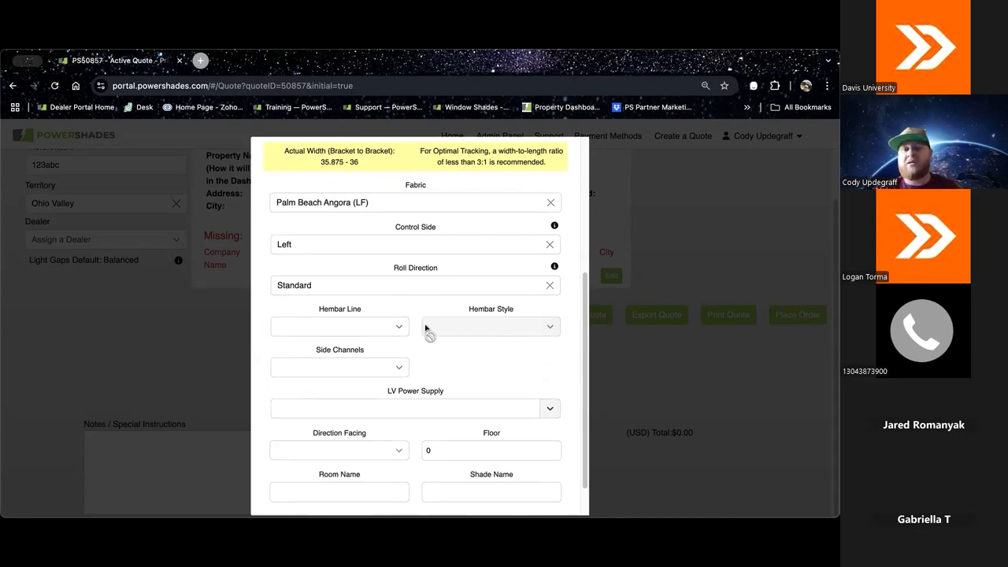
{"action": "scroll", "coordinate": [411, 317], "scroll_direction": "down", "scroll_amount": 1}
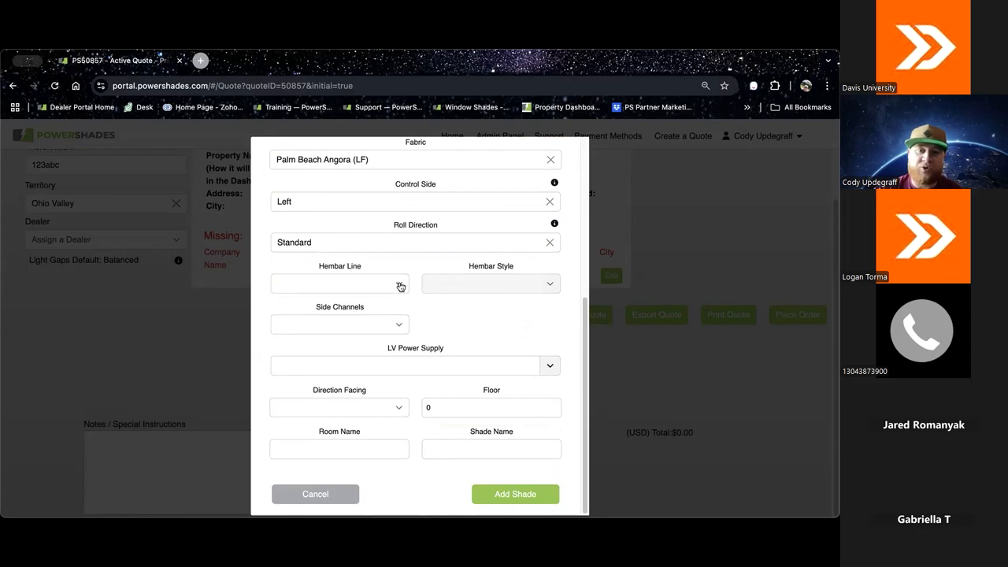
{"action": "left_click", "coordinate": [399, 283]}
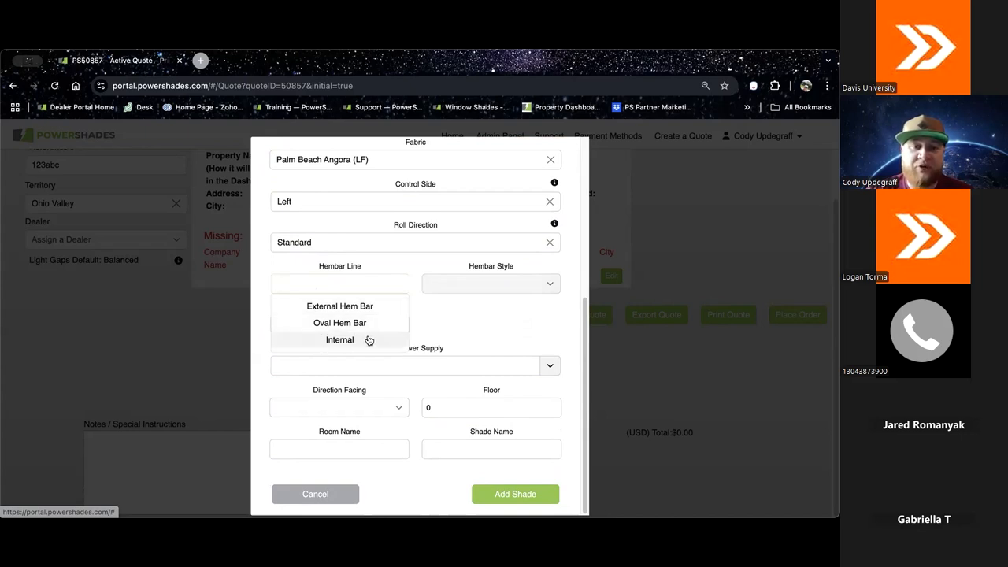
{"action": "left_click", "coordinate": [371, 343]}
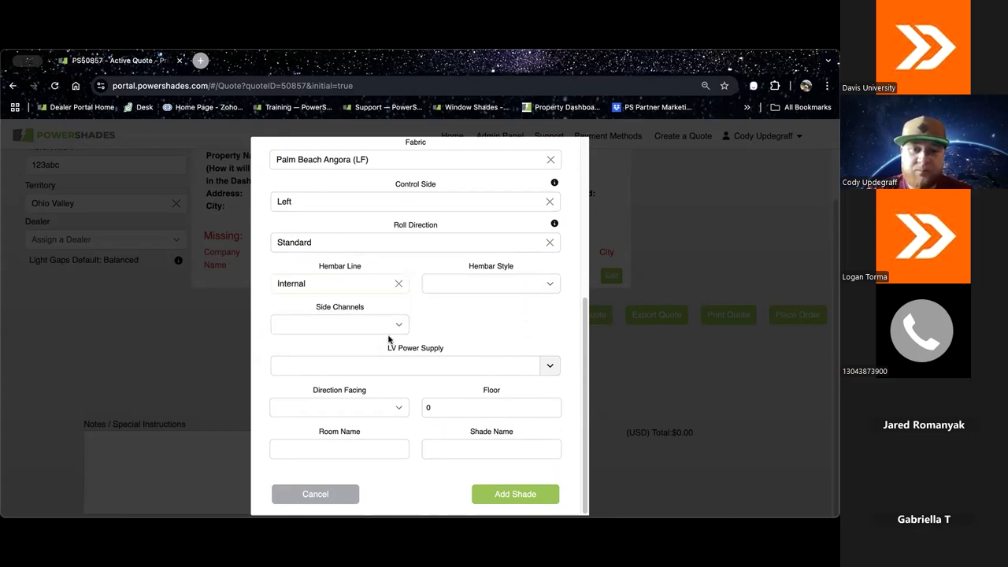
{"action": "left_click", "coordinate": [552, 284]}
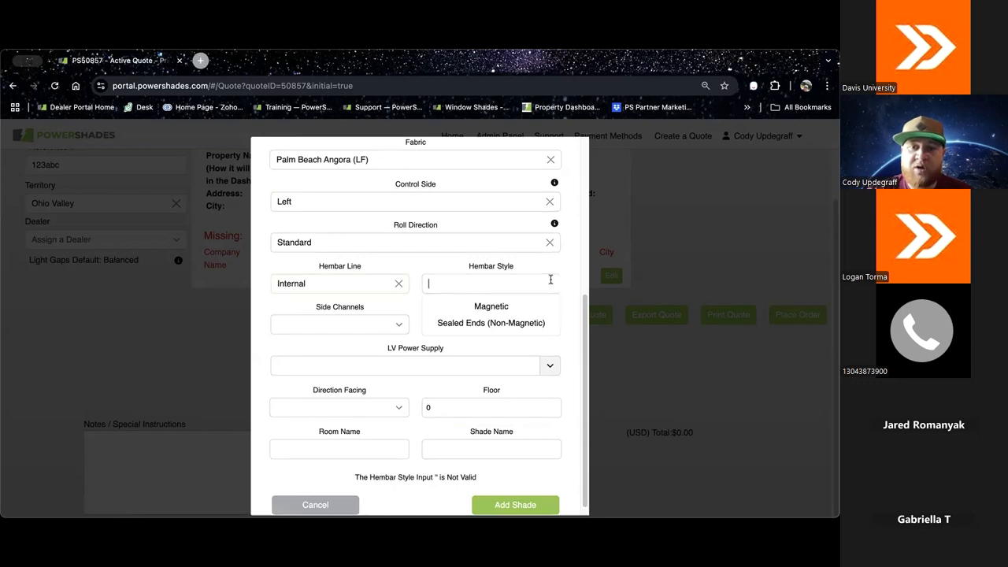
{"action": "left_click", "coordinate": [513, 324]}
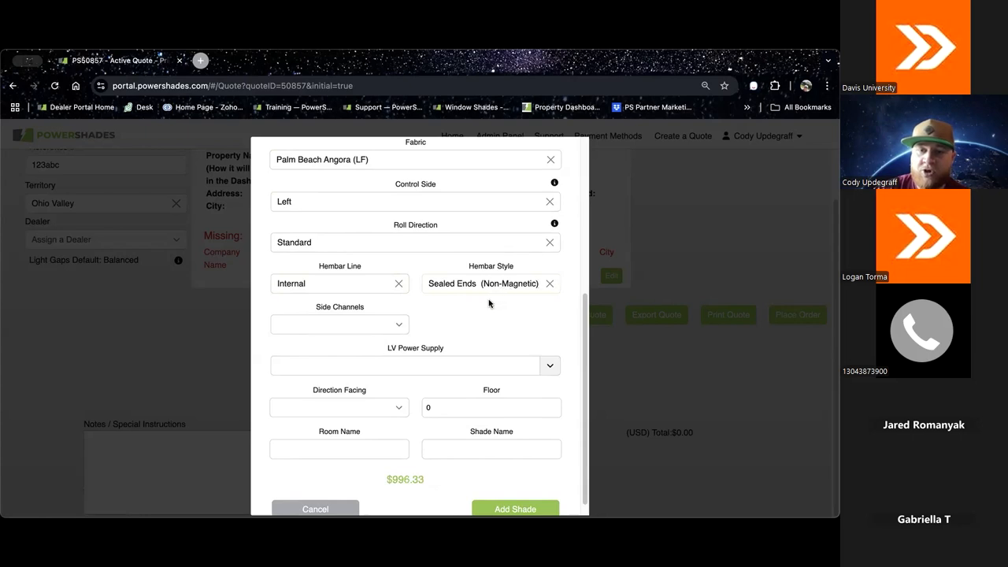
Step: Check the side channel options, try the External Hem Bar, and return the hembar to Internal with Sealed Ends (Non-Magnetic)
{"action": "scroll", "coordinate": [449, 315], "scroll_direction": "down", "scroll_amount": 1}
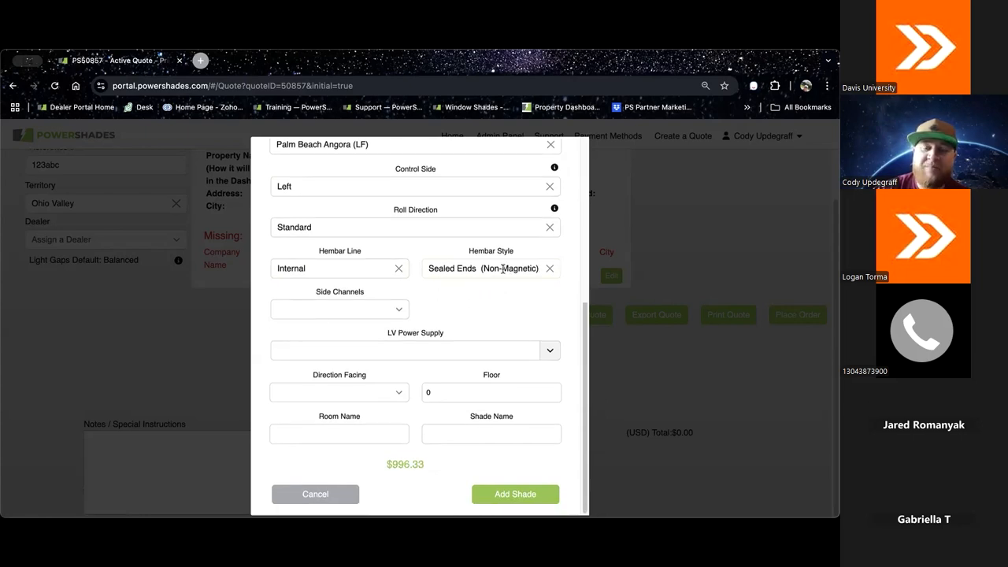
{"action": "left_click", "coordinate": [400, 311]}
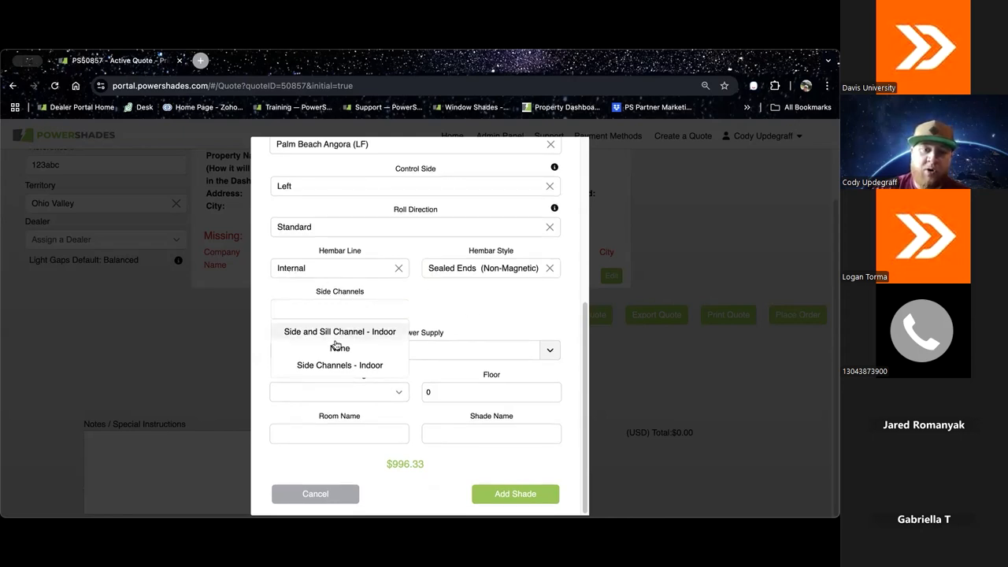
{"action": "left_click", "coordinate": [400, 311]}
{"action": "left_click", "coordinate": [399, 268]}
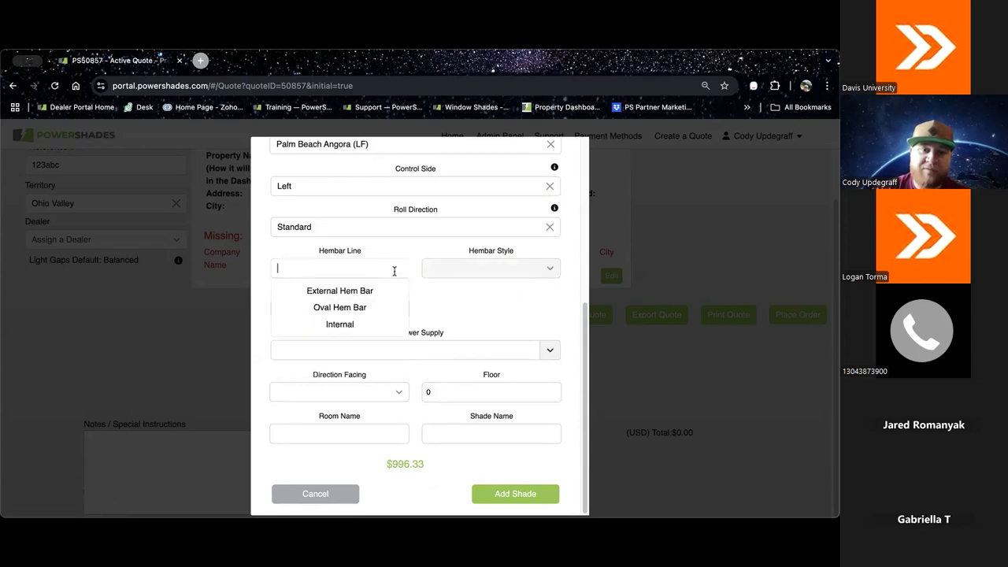
{"action": "left_click", "coordinate": [352, 298]}
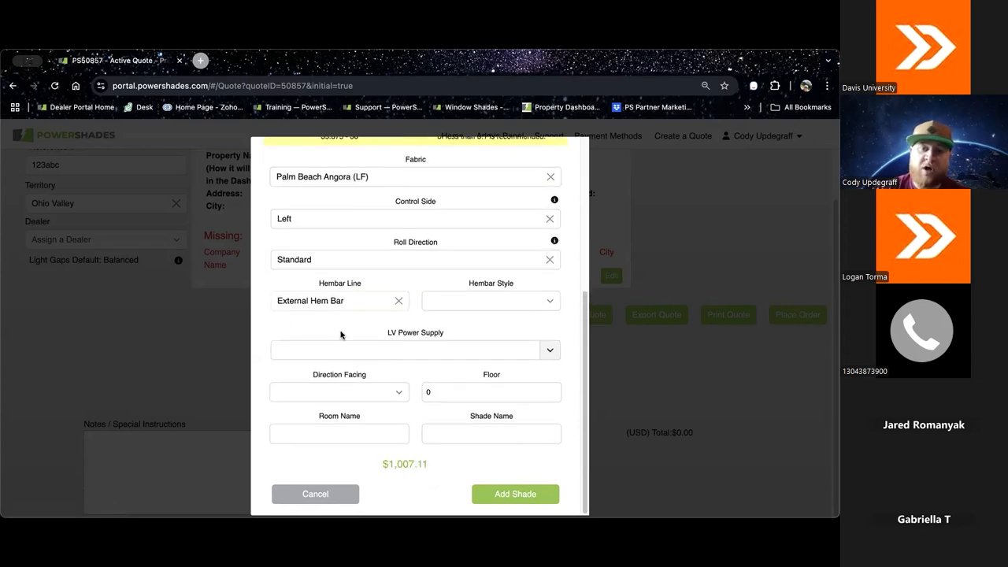
{"action": "left_click", "coordinate": [399, 300]}
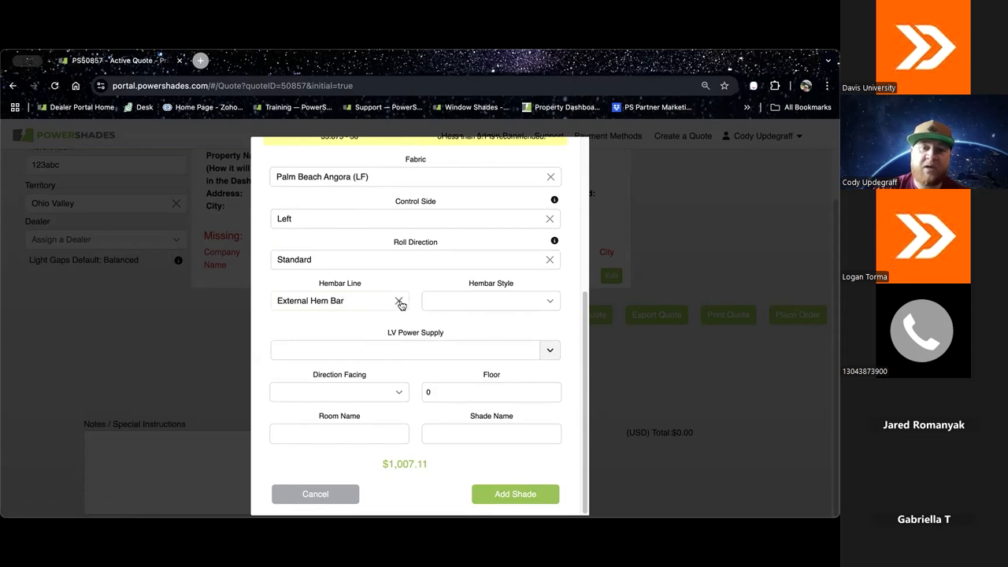
{"action": "left_click", "coordinate": [319, 325]}
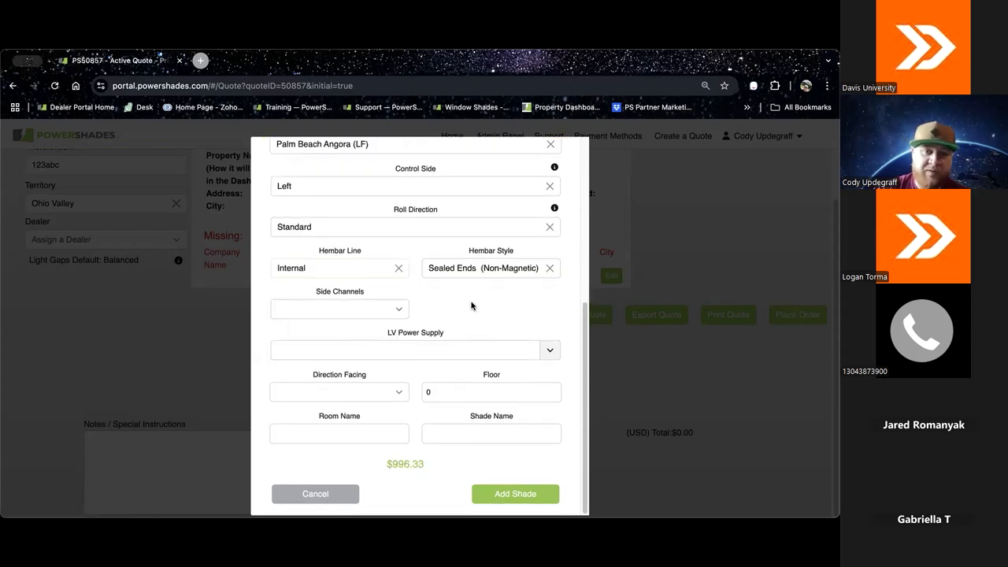
Step: Set the side channels to None and the LV power supply to Magnetic Wall Charger
{"action": "left_click", "coordinate": [396, 309]}
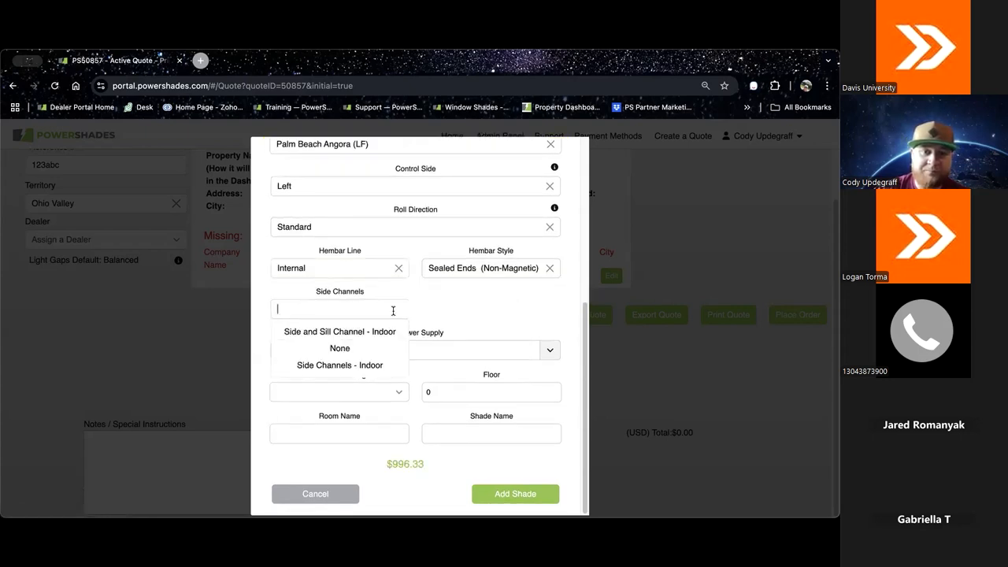
{"action": "left_click", "coordinate": [356, 348]}
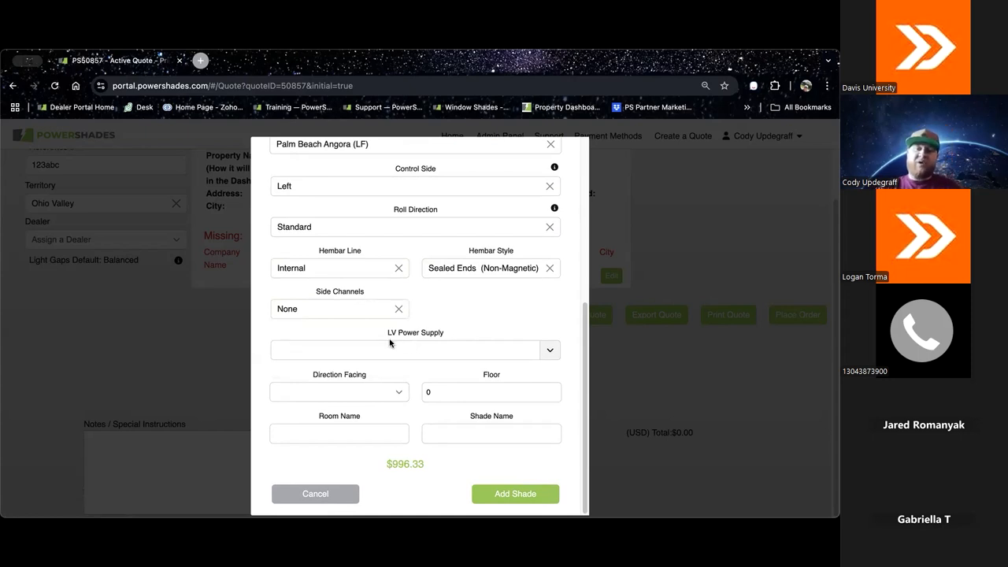
{"action": "left_click", "coordinate": [553, 347]}
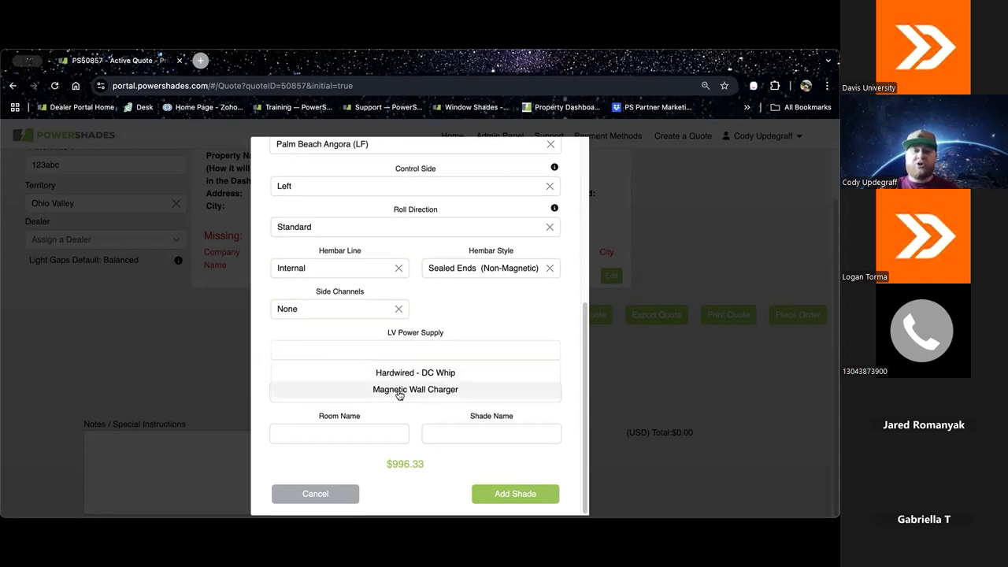
{"action": "left_click", "coordinate": [468, 390]}
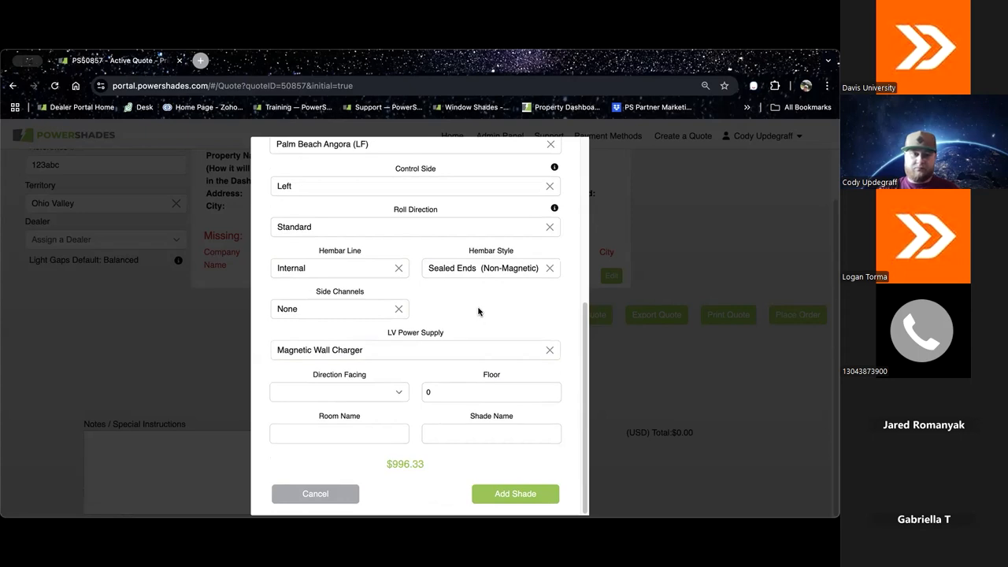
Step: Set the direction facing to Unknown and the floor to 1
{"action": "left_click", "coordinate": [391, 395]}
{"action": "scroll", "coordinate": [444, 308], "scroll_direction": "down", "scroll_amount": 1}
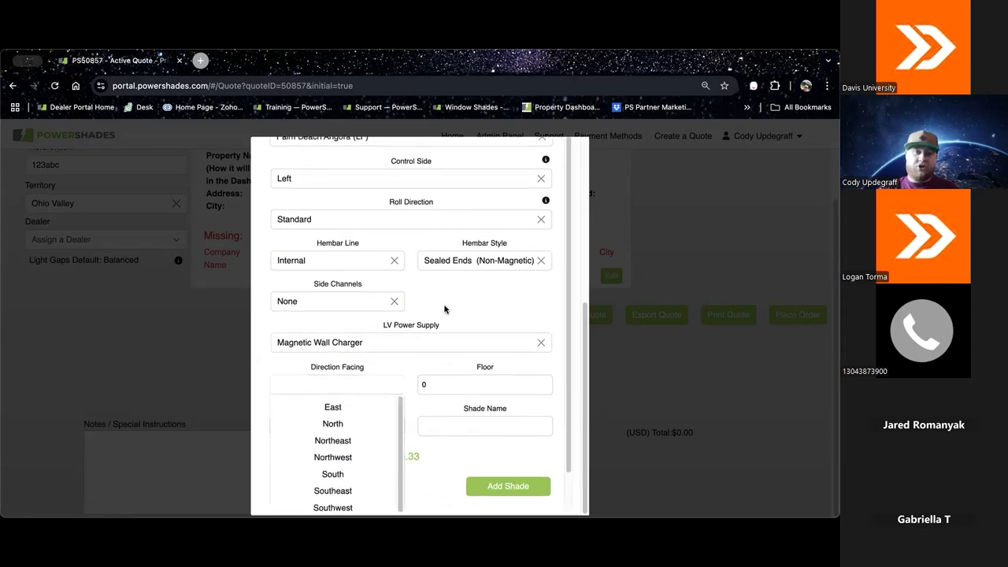
{"action": "left_click", "coordinate": [349, 500]}
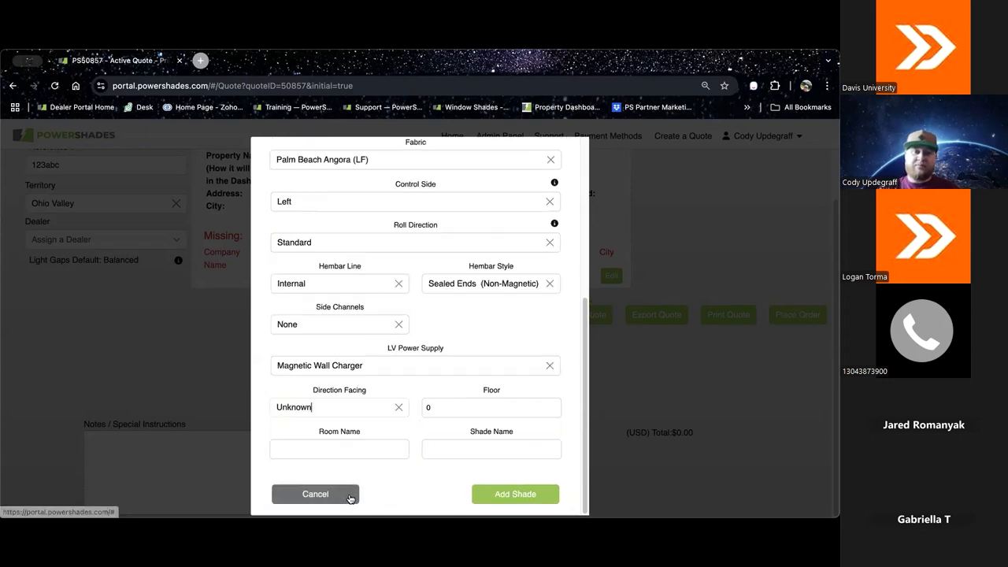
{"action": "left_click", "coordinate": [550, 389]}
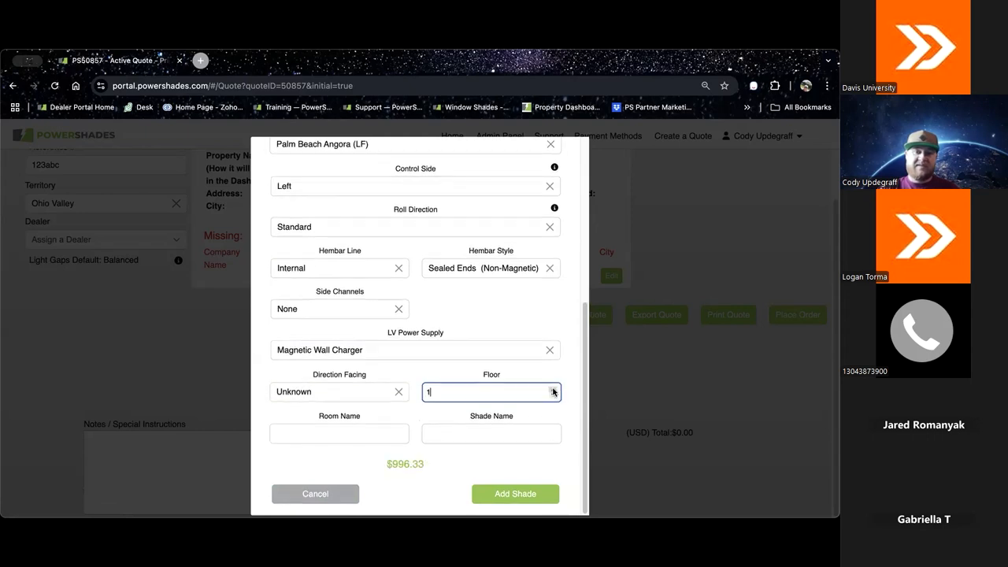
Step: Enter "test room" as the room name and "test shade" as the shade name, and add the shade to the quote
{"action": "left_click", "coordinate": [361, 433]}
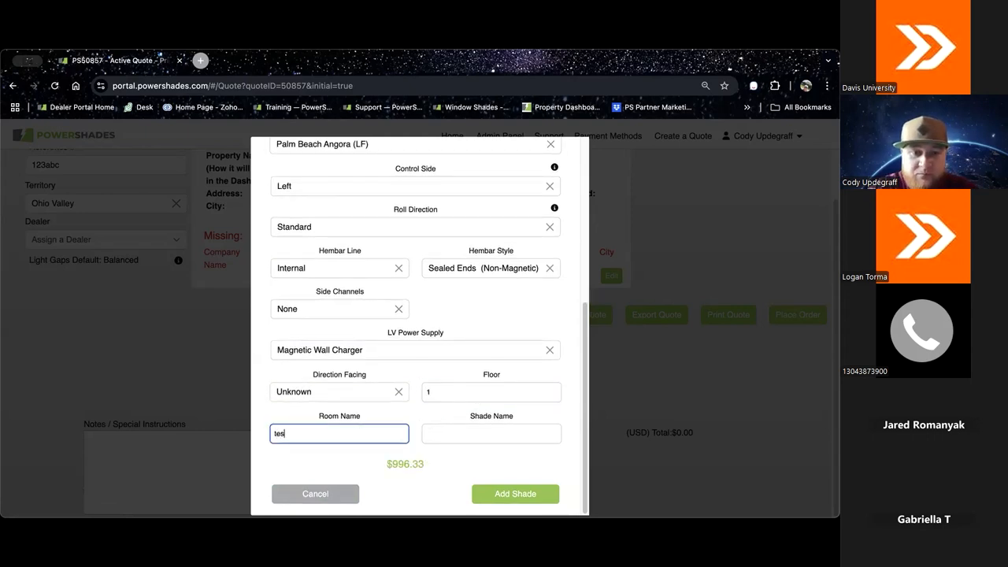
{"action": "type", "text": "test room"}
{"action": "key", "text": "Tab"}
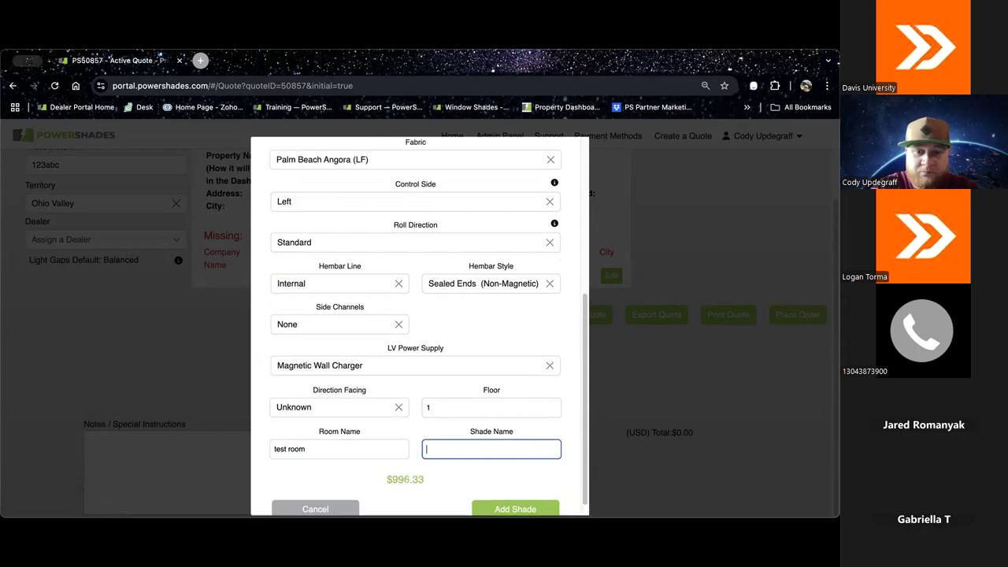
{"action": "type", "text": "test shade"}
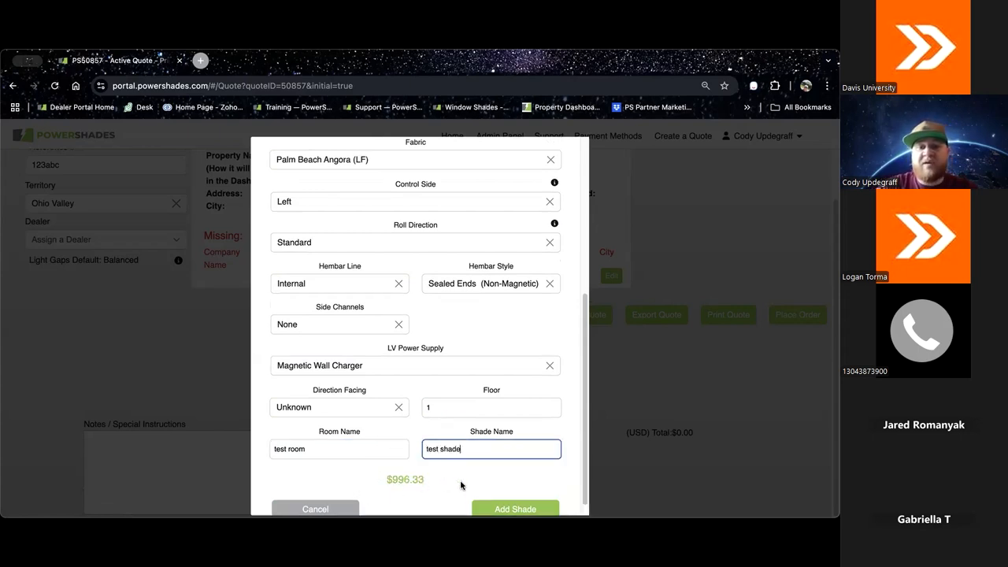
{"action": "scroll", "coordinate": [550, 454], "scroll_direction": "down", "scroll_amount": 1}
{"action": "left_click", "coordinate": [525, 493]}
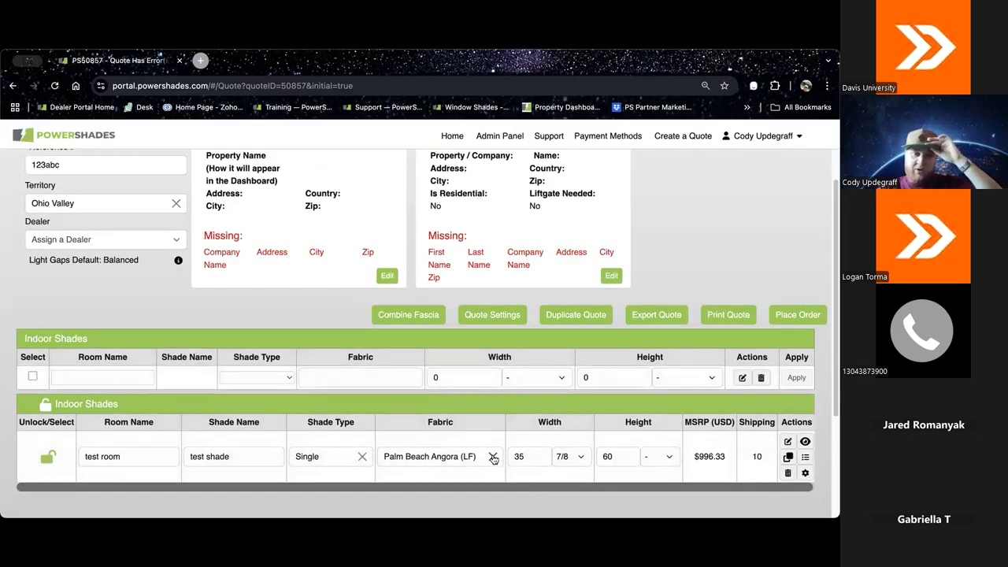
Step: Review the test shade's row in the quote, open its edit form to check the settings, and close it
{"action": "scroll", "coordinate": [456, 437], "scroll_direction": "down", "scroll_amount": 1}
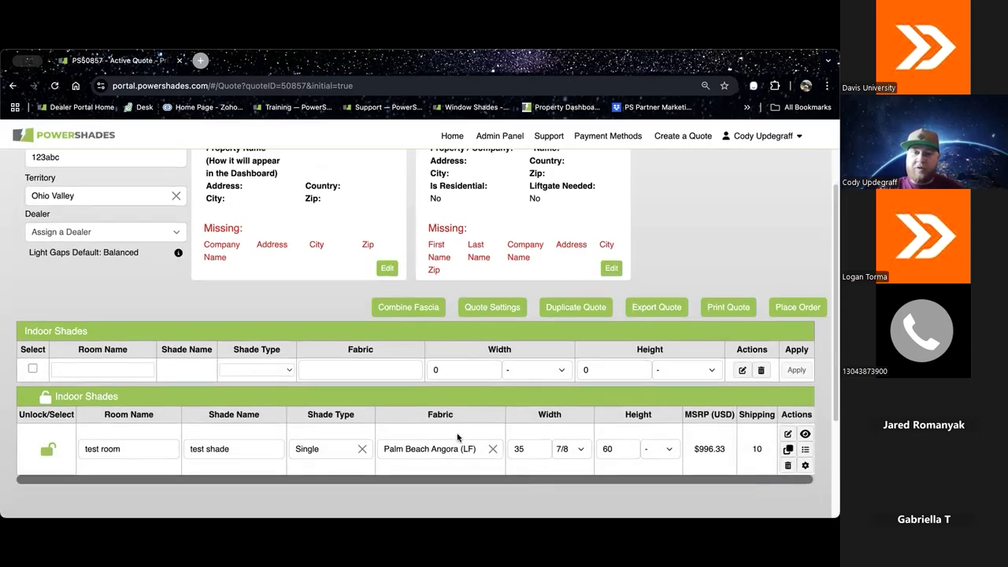
{"action": "scroll", "coordinate": [457, 437], "scroll_direction": "down", "scroll_amount": 2}
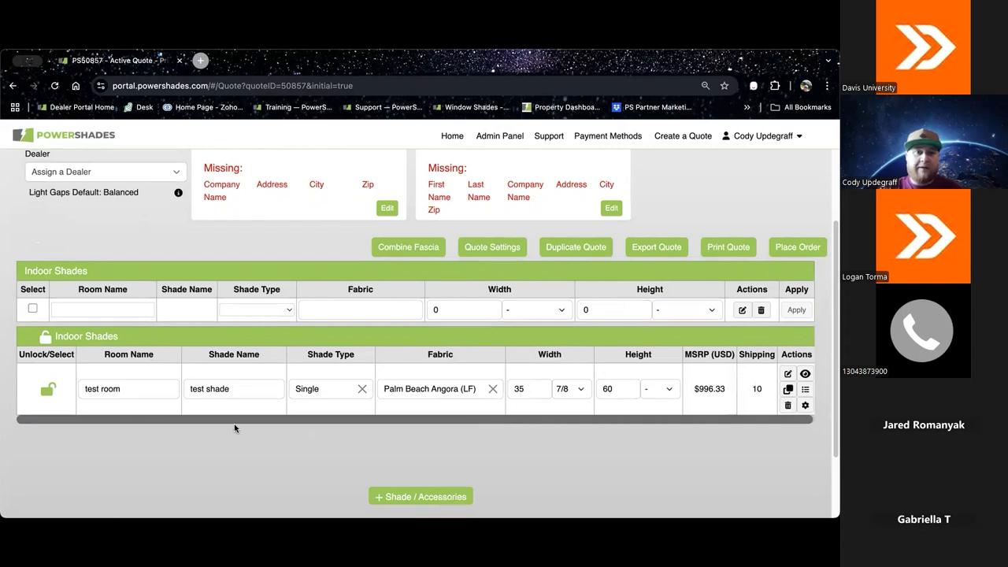
{"action": "scroll", "coordinate": [244, 426], "scroll_direction": "down", "scroll_amount": 2}
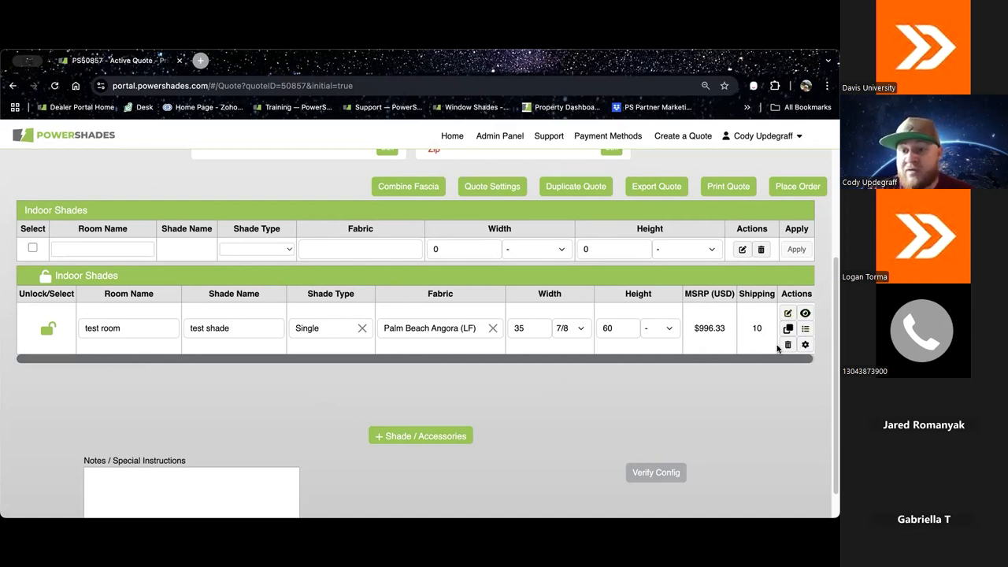
{"action": "left_click", "coordinate": [787, 313]}
{"action": "scroll", "coordinate": [468, 289], "scroll_direction": "down", "scroll_amount": 5}
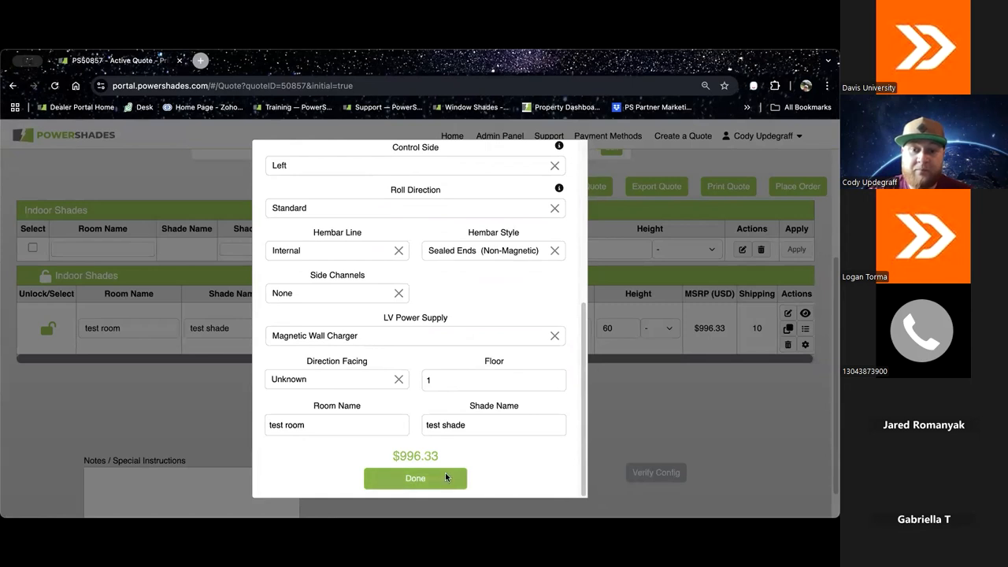
{"action": "left_click", "coordinate": [449, 478]}
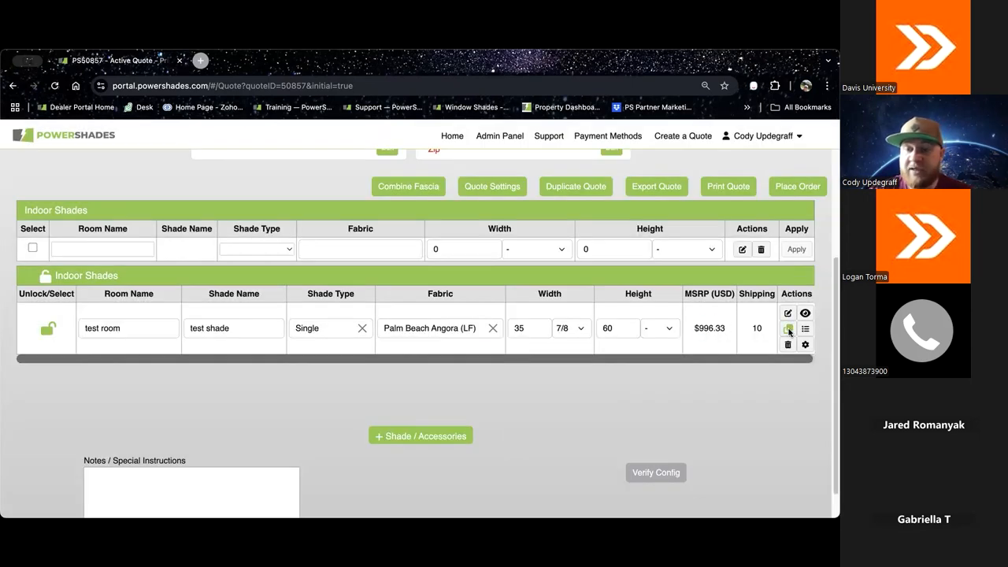
Step: Duplicate the test shade to make 5 more shades and look over the resulting rows
{"action": "left_click", "coordinate": [789, 330]}
{"action": "left_click", "coordinate": [572, 324]}
{"action": "left_click", "coordinate": [571, 323]}
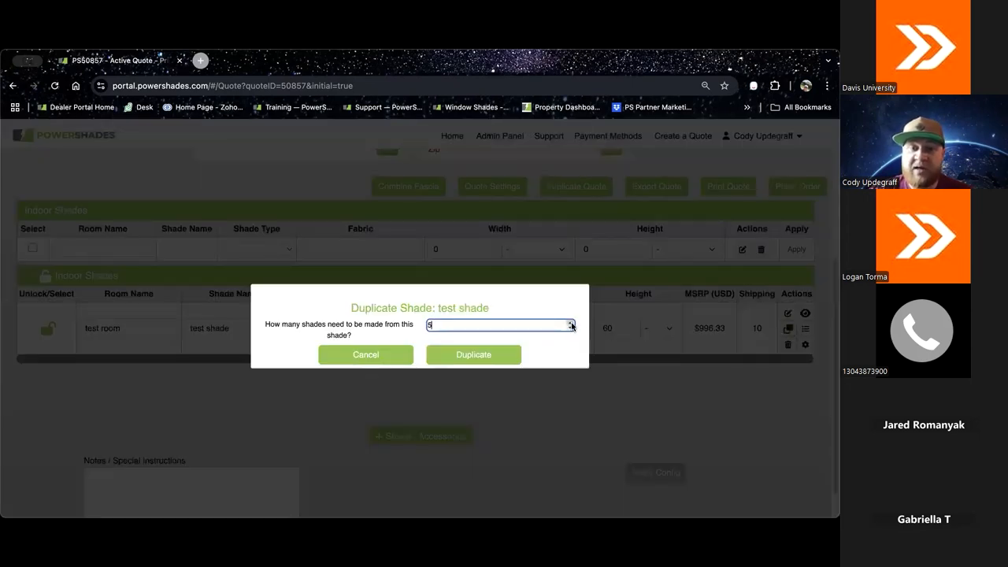
{"action": "left_click", "coordinate": [499, 354]}
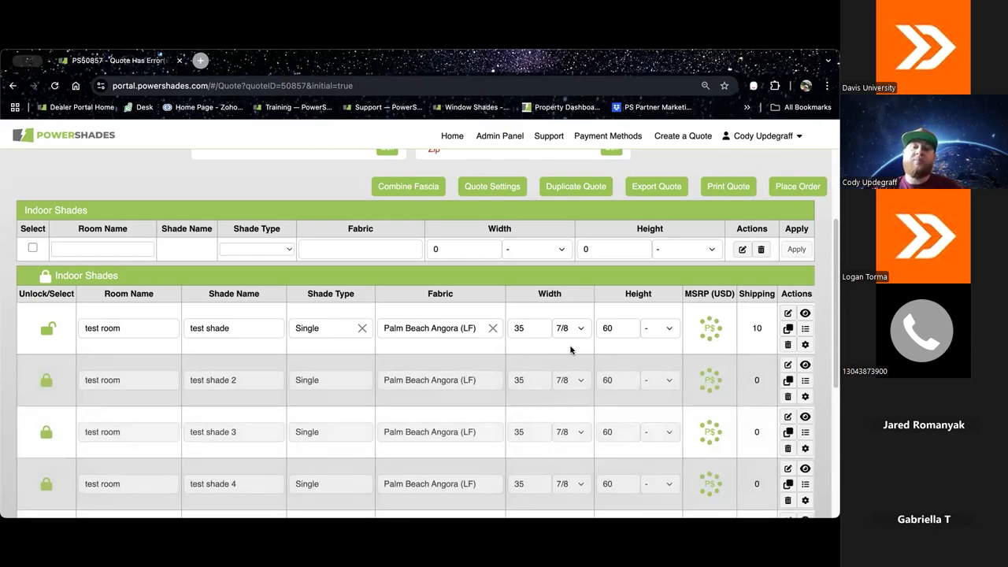
{"action": "scroll", "coordinate": [468, 385], "scroll_direction": "down", "scroll_amount": 3}
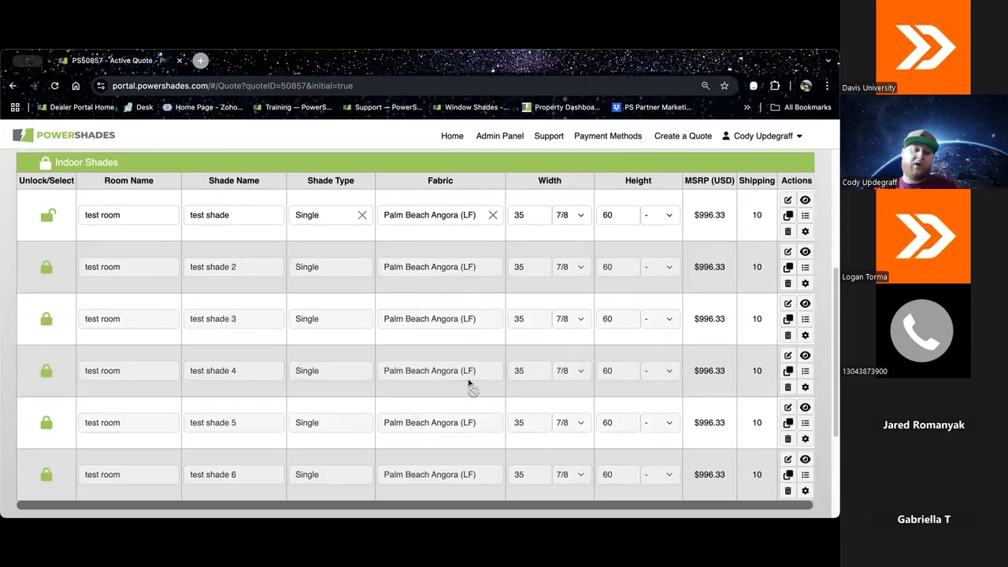
{"action": "scroll", "coordinate": [468, 383], "scroll_direction": "down", "scroll_amount": 1}
Step: Open the first test shade for editing, set its shade configuration to Dual, and check the front and back fabric settings
{"action": "scroll", "coordinate": [484, 375], "scroll_direction": "up", "scroll_amount": 2}
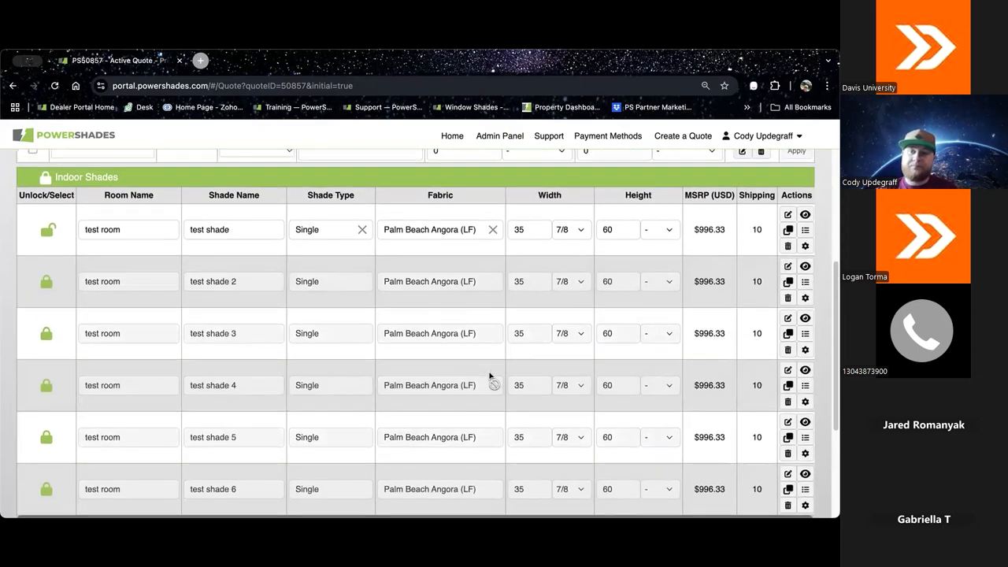
{"action": "left_click", "coordinate": [788, 239]}
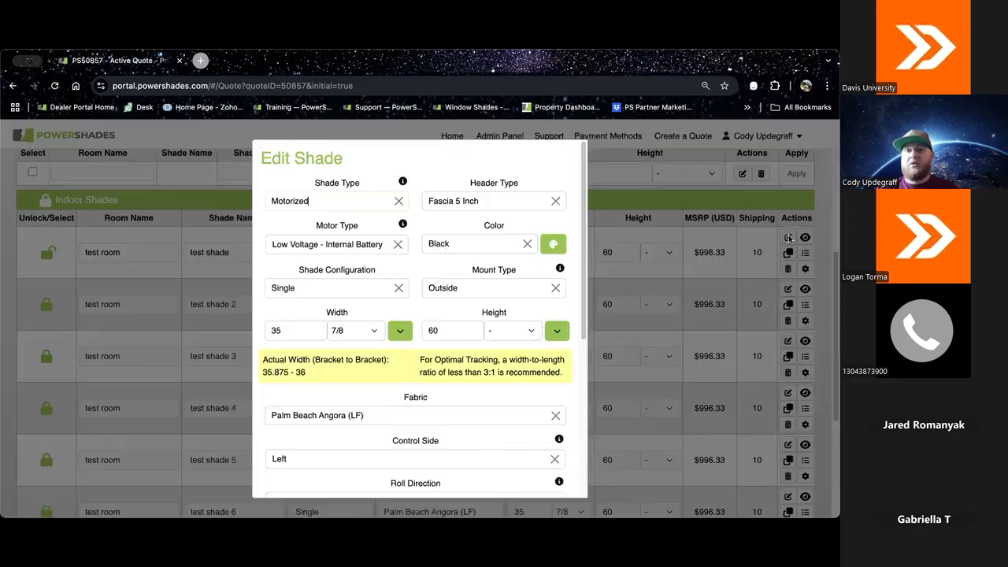
{"action": "scroll", "coordinate": [484, 241], "scroll_direction": "down", "scroll_amount": 2}
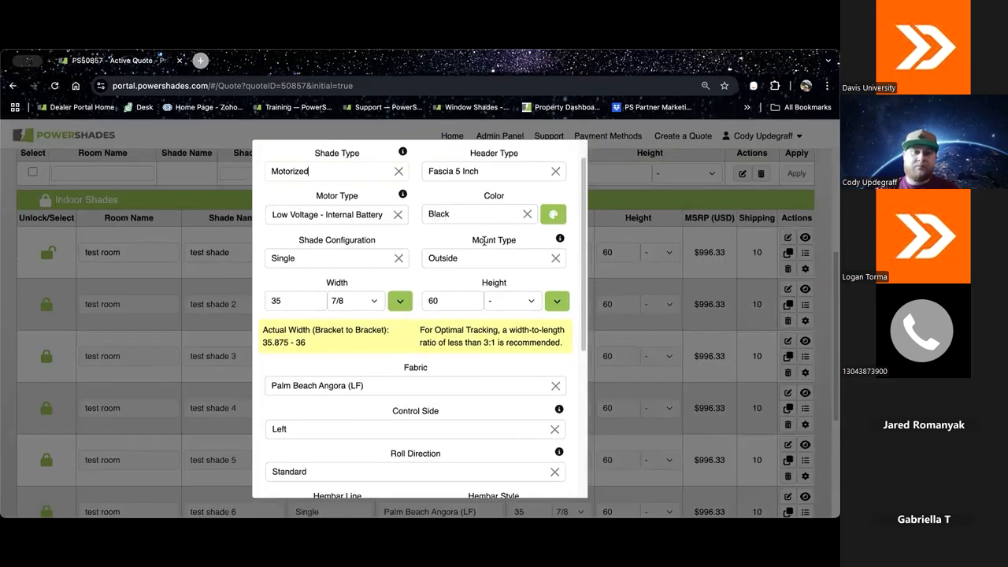
{"action": "left_click", "coordinate": [398, 243]}
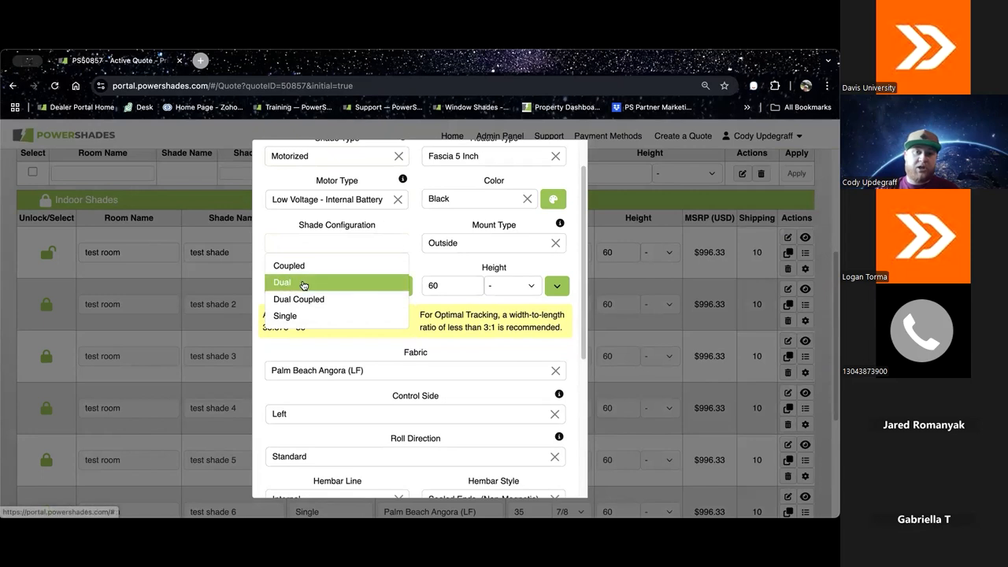
{"action": "left_click", "coordinate": [282, 283]}
{"action": "scroll", "coordinate": [462, 237], "scroll_direction": "down", "scroll_amount": 1}
{"action": "scroll", "coordinate": [463, 237], "scroll_direction": "down", "scroll_amount": 3}
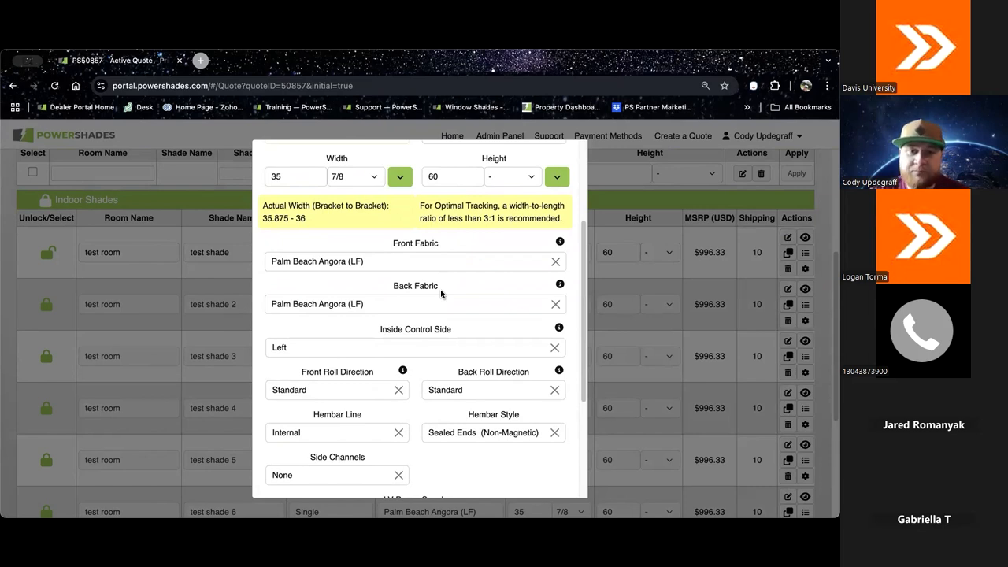
Step: Set the shade configuration to Coupled and check the band count options and individual shade widths
{"action": "scroll", "coordinate": [441, 293], "scroll_direction": "up", "scroll_amount": 2}
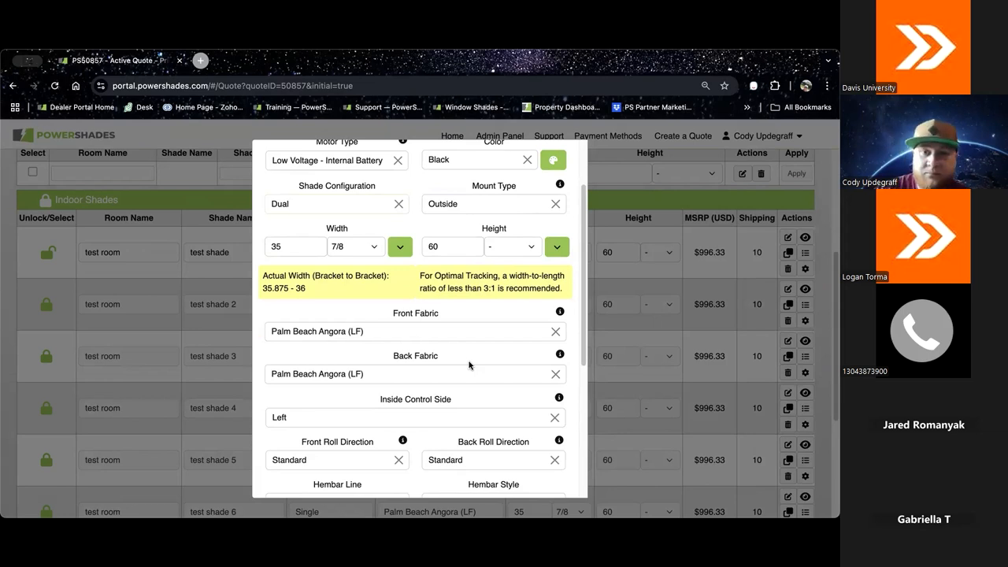
{"action": "scroll", "coordinate": [469, 364], "scroll_direction": "up", "scroll_amount": 2}
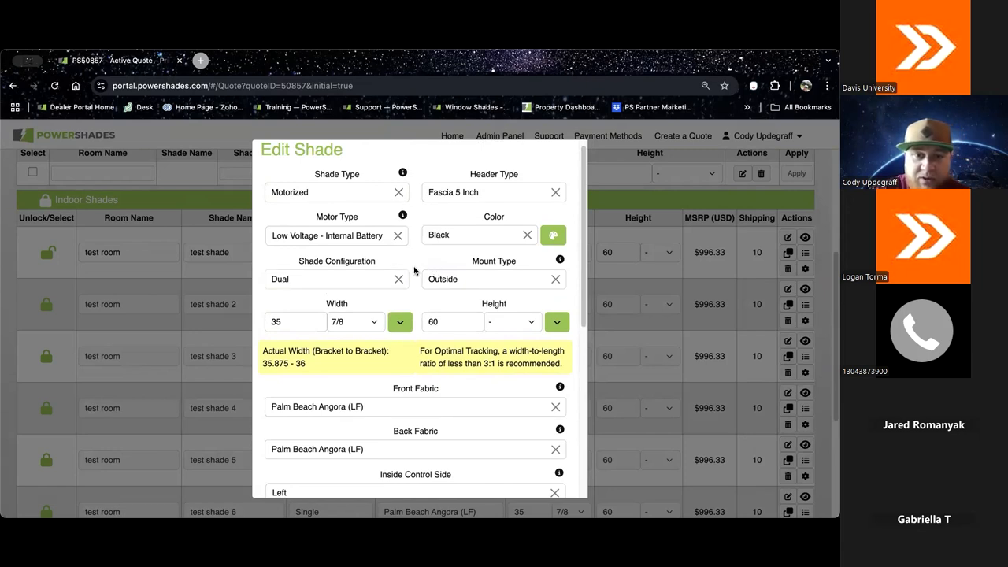
{"action": "left_click", "coordinate": [398, 279]}
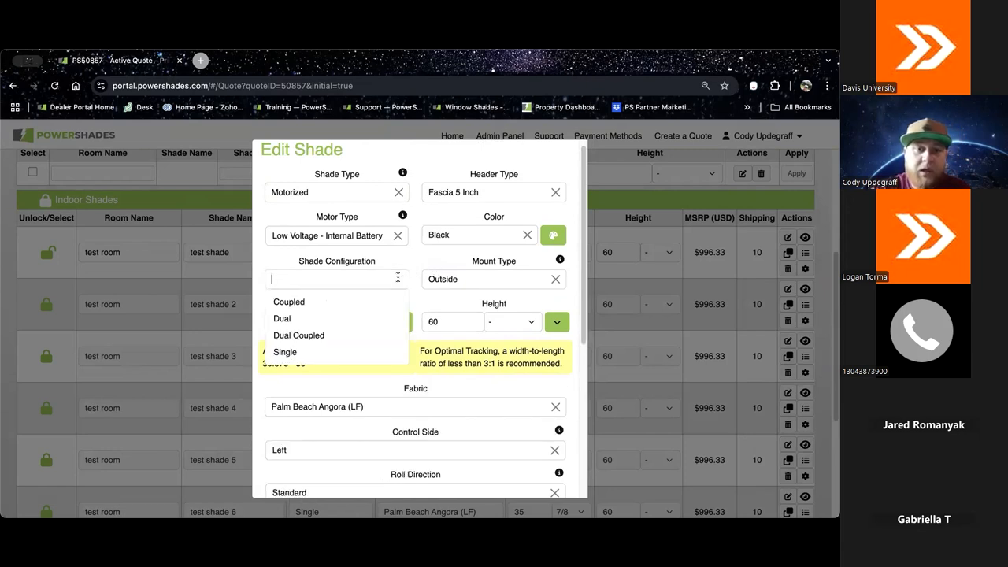
{"action": "left_click", "coordinate": [297, 304]}
{"action": "scroll", "coordinate": [438, 250], "scroll_direction": "down", "scroll_amount": 3}
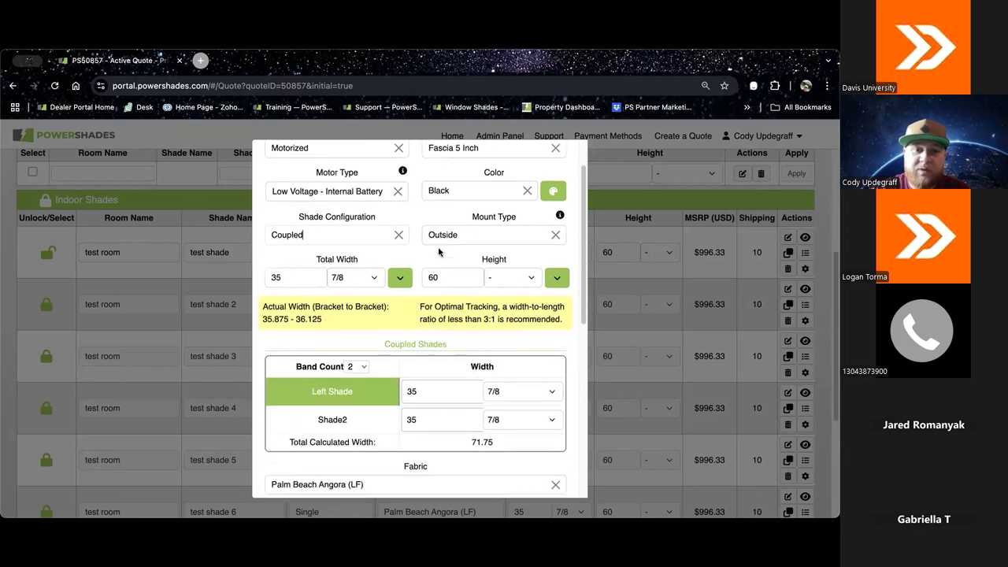
{"action": "scroll", "coordinate": [438, 251], "scroll_direction": "down", "scroll_amount": 1}
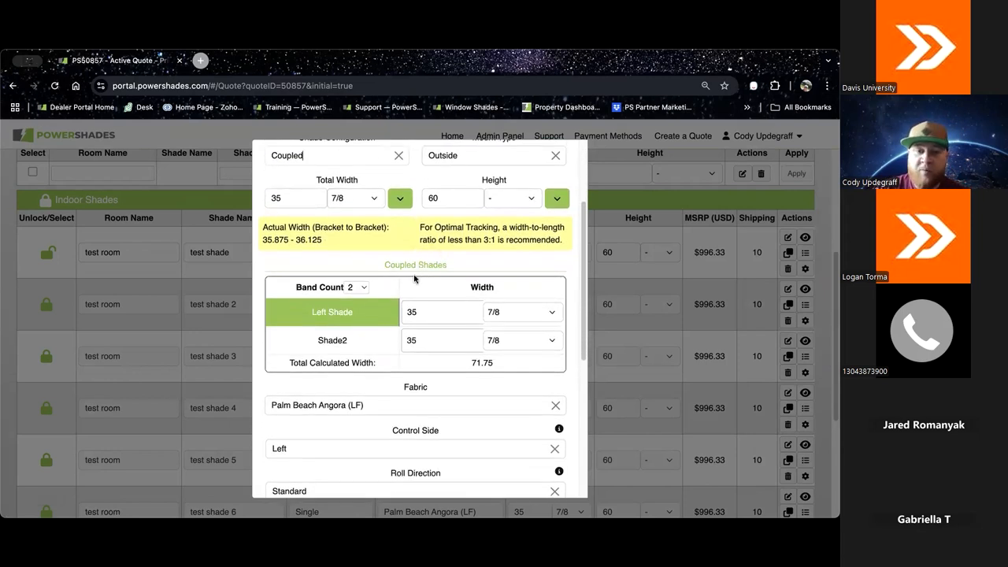
{"action": "left_click", "coordinate": [364, 288]}
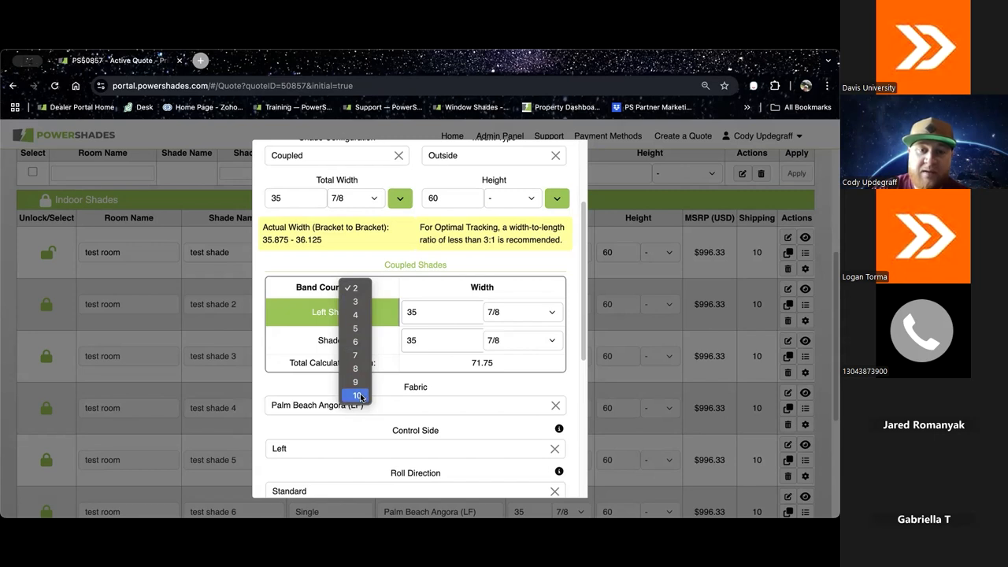
{"action": "left_click", "coordinate": [418, 292]}
{"action": "scroll", "coordinate": [368, 279], "scroll_direction": "up", "scroll_amount": 2}
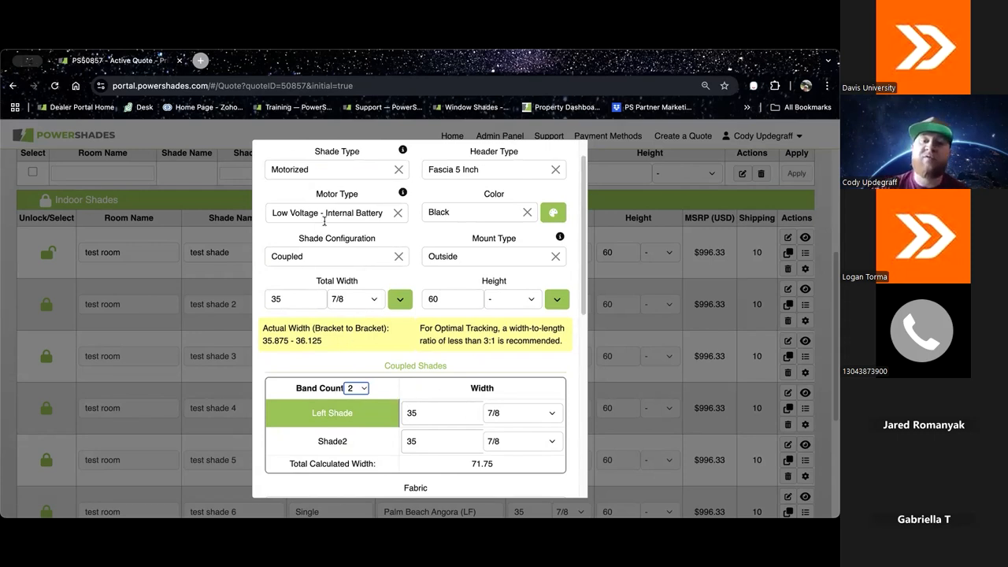
{"action": "scroll", "coordinate": [441, 348], "scroll_direction": "down", "scroll_amount": 2}
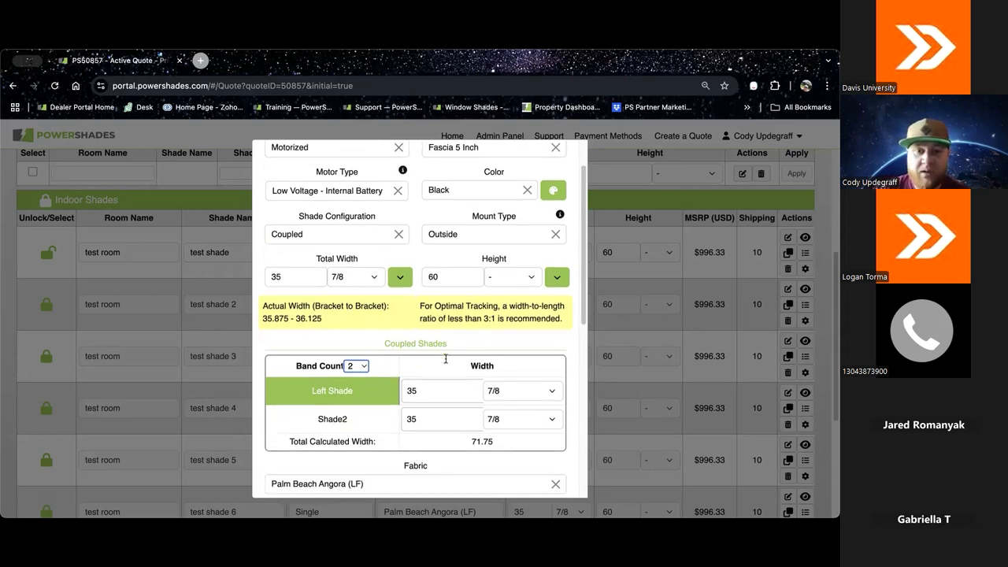
{"action": "scroll", "coordinate": [446, 359], "scroll_direction": "down", "scroll_amount": 2}
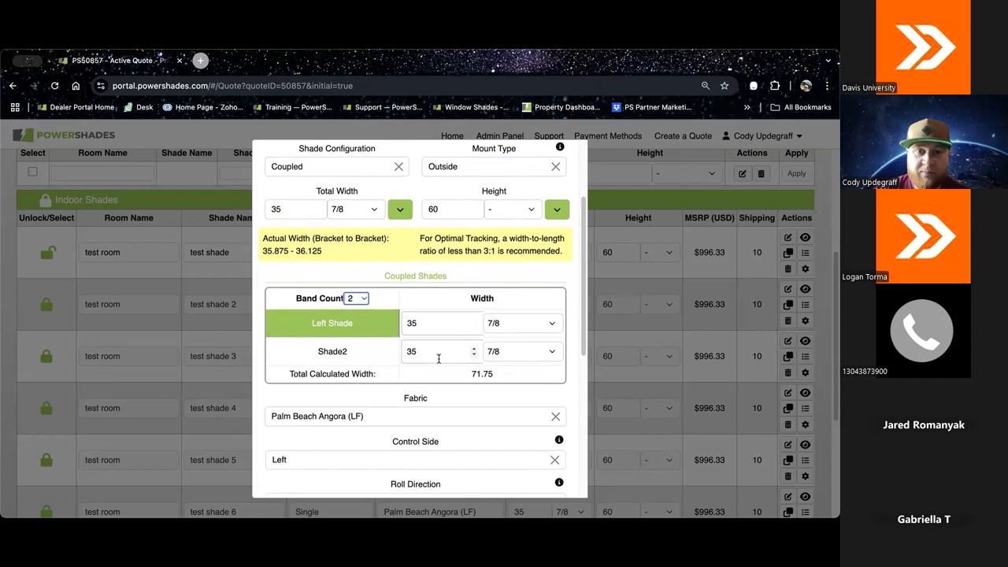
Step: Set the shade configuration back to Single and finish editing the test shade
{"action": "scroll", "coordinate": [423, 340], "scroll_direction": "up", "scroll_amount": 1}
{"action": "left_click", "coordinate": [398, 180]}
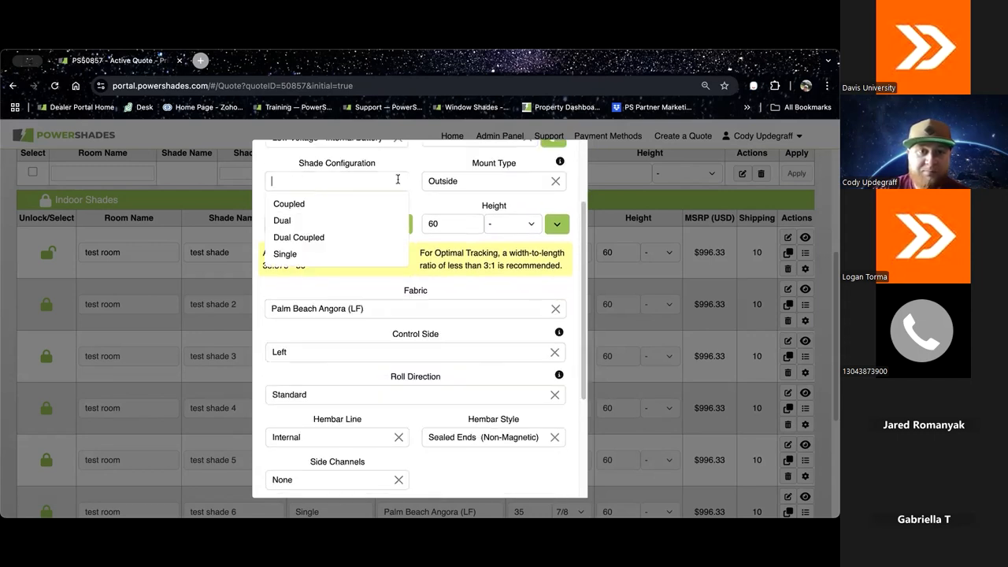
{"action": "left_click", "coordinate": [285, 254]}
{"action": "scroll", "coordinate": [494, 287], "scroll_direction": "down", "scroll_amount": 5}
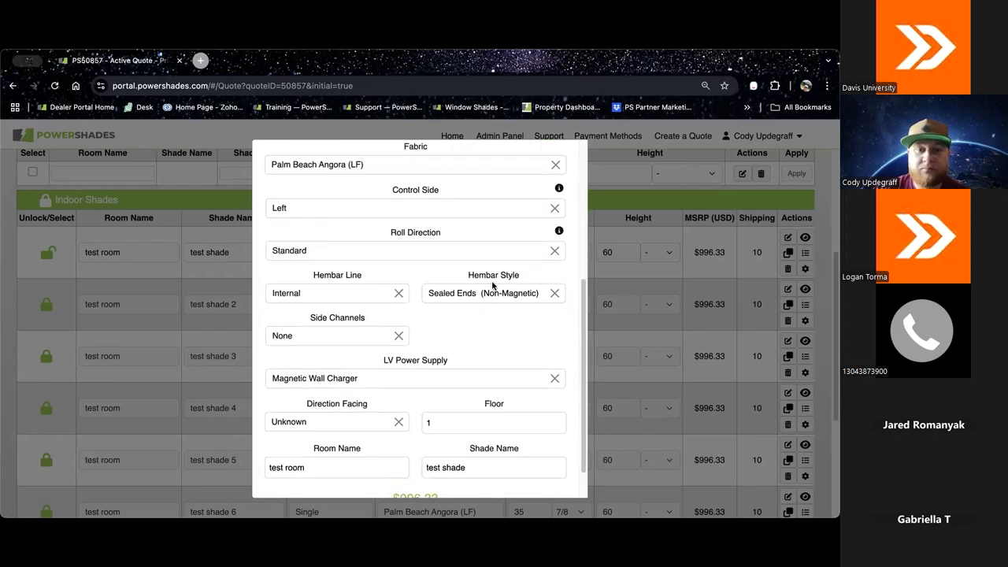
{"action": "left_click", "coordinate": [414, 478]}
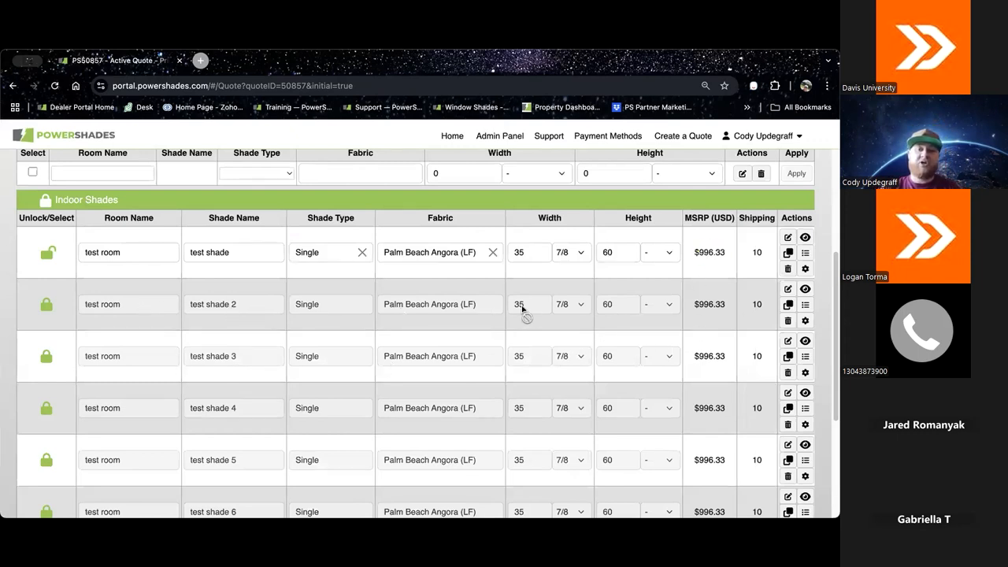
Step: Unlock the rows of test shade 2 and test shade 3, and unlock all remaining indoor shades together
{"action": "left_click", "coordinate": [47, 309]}
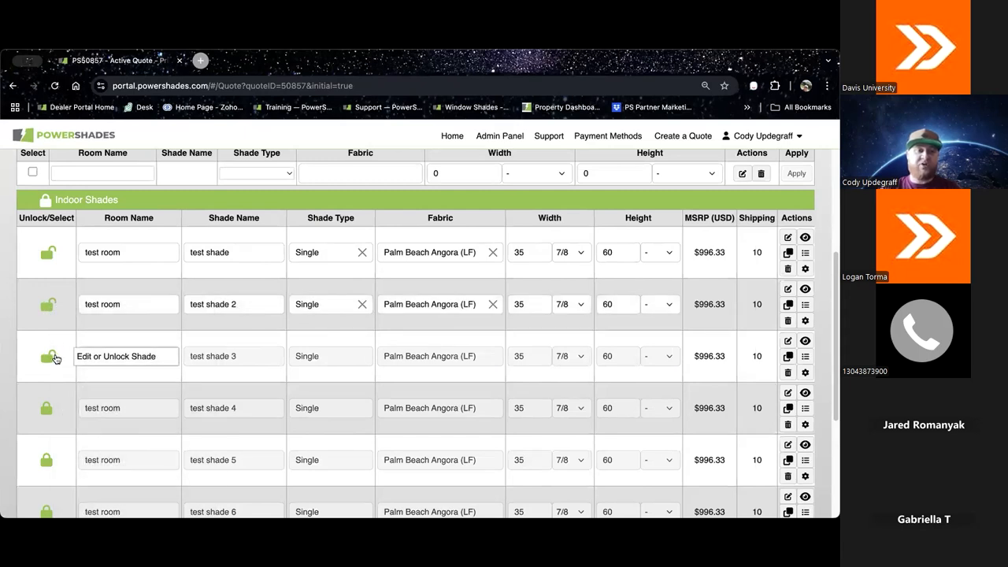
{"action": "left_click", "coordinate": [50, 358]}
{"action": "left_click", "coordinate": [45, 203]}
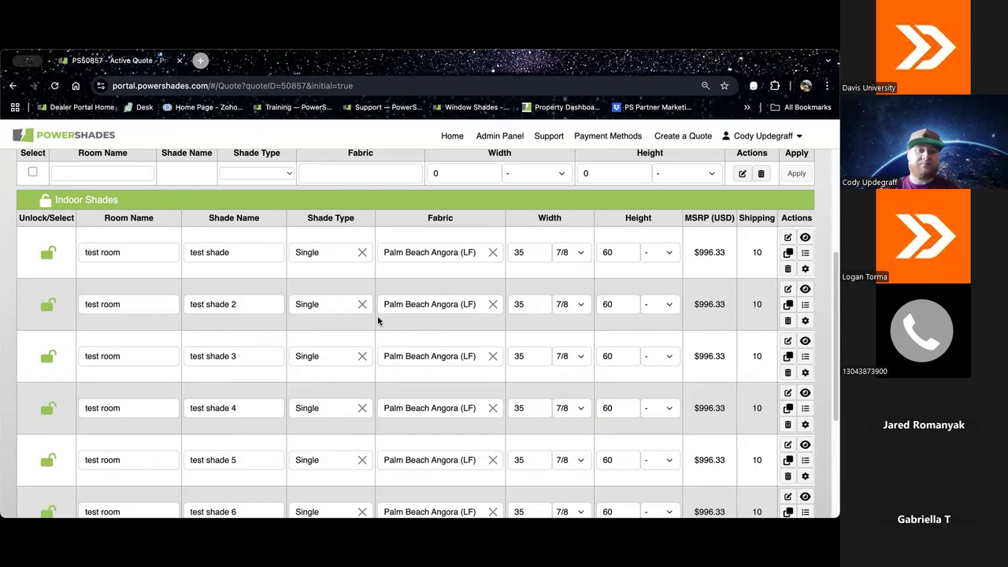
Step: Select the first three shade rows individually, and extend the selection to all indoor shades
{"action": "scroll", "coordinate": [378, 321], "scroll_direction": "down", "scroll_amount": 2}
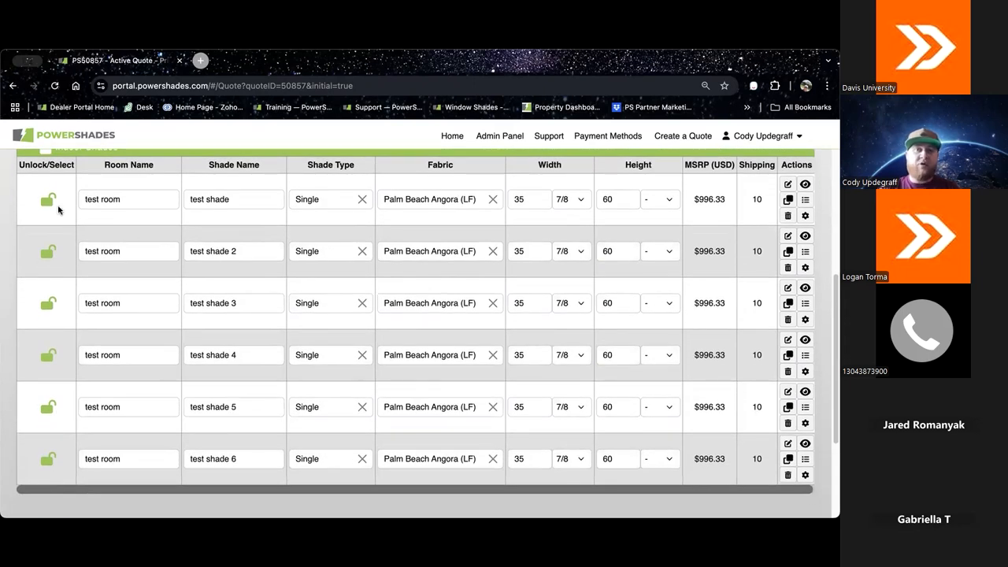
{"action": "left_click", "coordinate": [47, 201]}
{"action": "left_click", "coordinate": [47, 252]}
{"action": "left_click", "coordinate": [47, 304]}
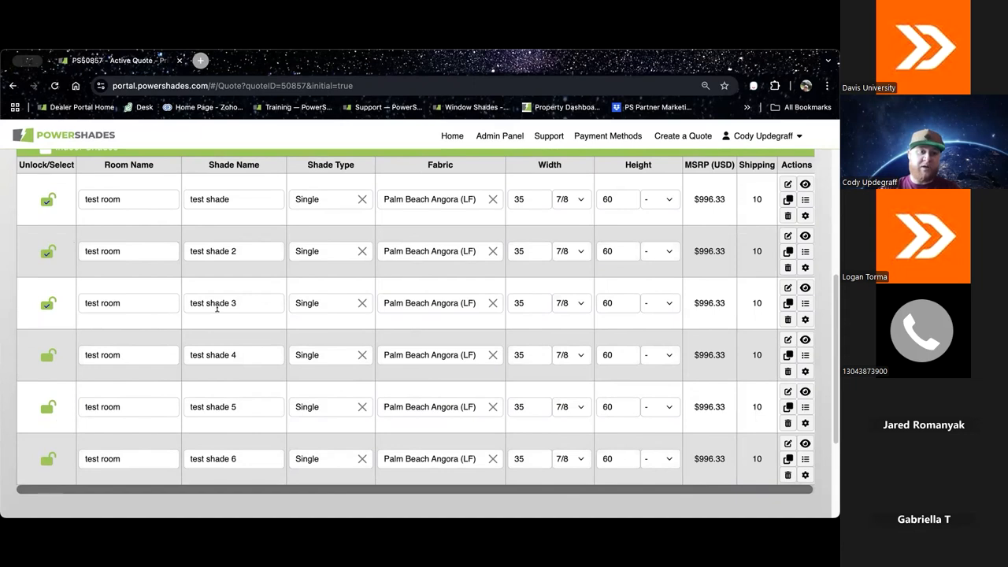
{"action": "scroll", "coordinate": [189, 304], "scroll_direction": "up", "scroll_amount": 2}
{"action": "left_click", "coordinate": [33, 182]}
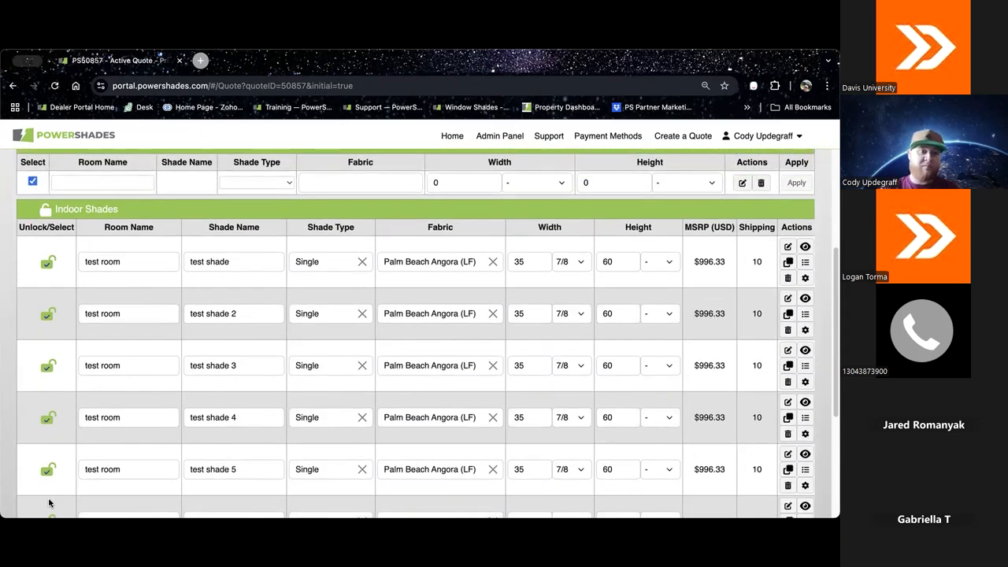
Step: Review the bulk-edit fields and the Mass Edit Shade form without entering values, close the form, and deselect all shades
{"action": "scroll", "coordinate": [247, 254], "scroll_direction": "up", "scroll_amount": 2}
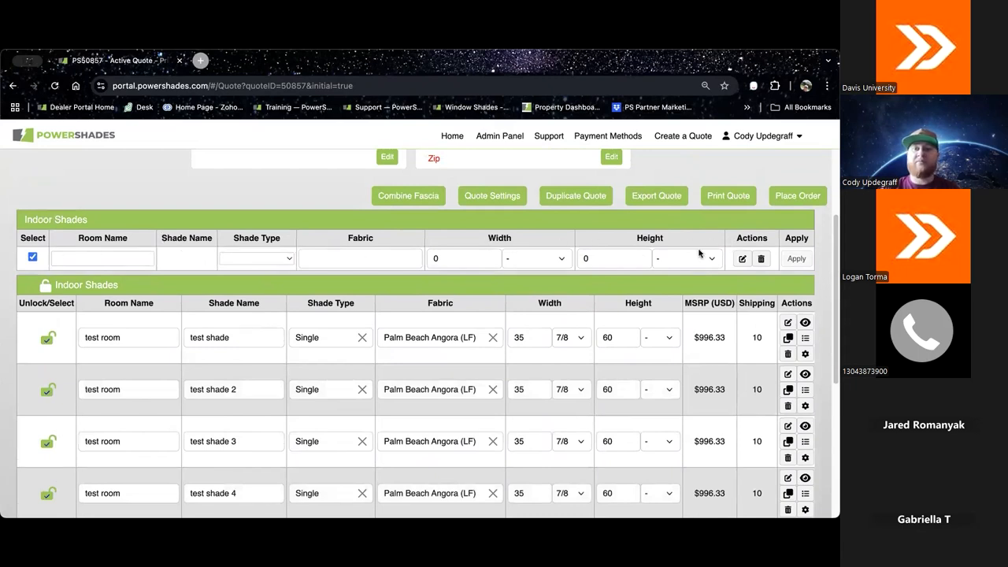
{"action": "left_click", "coordinate": [363, 257]}
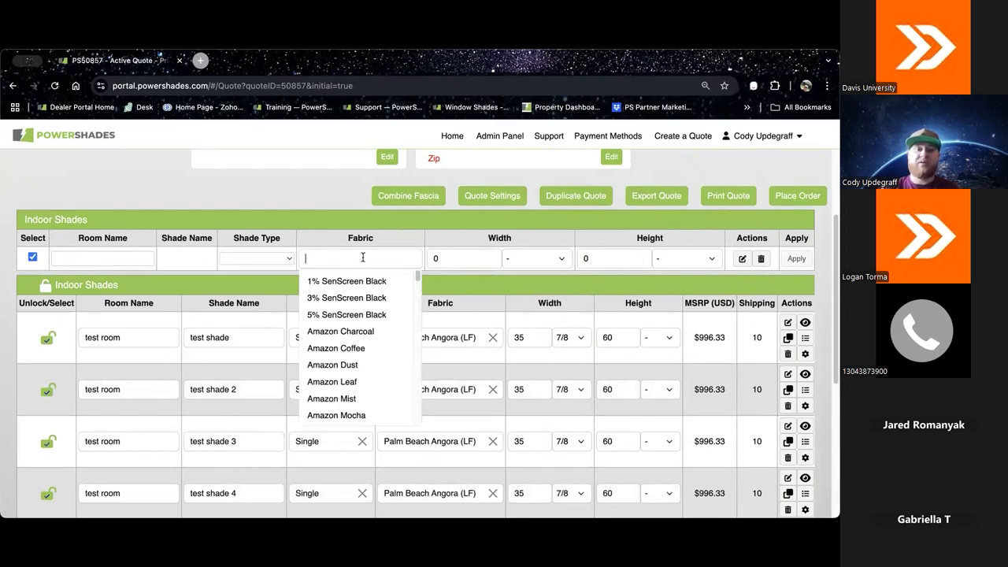
{"action": "left_click", "coordinate": [609, 254]}
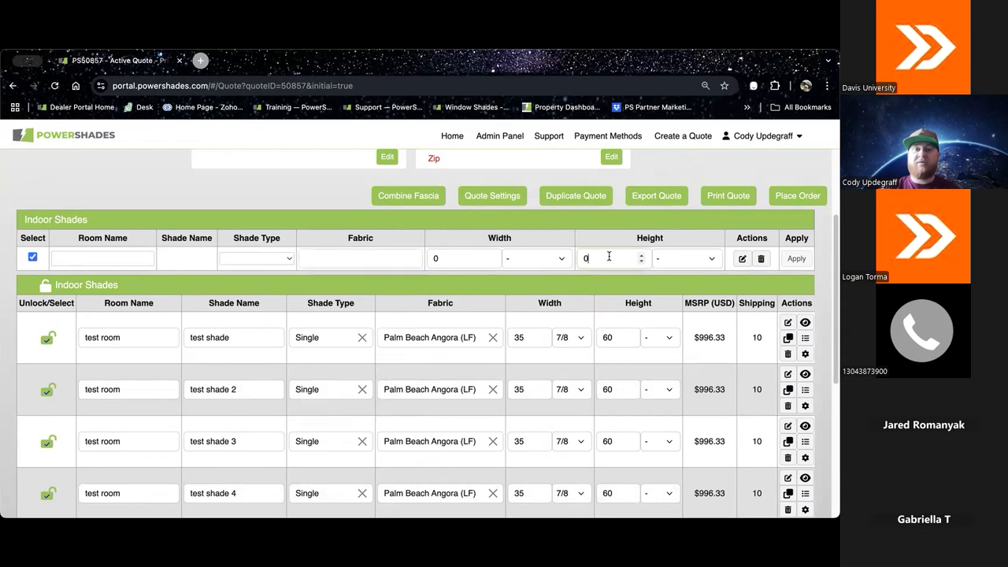
{"action": "left_click", "coordinate": [742, 258]}
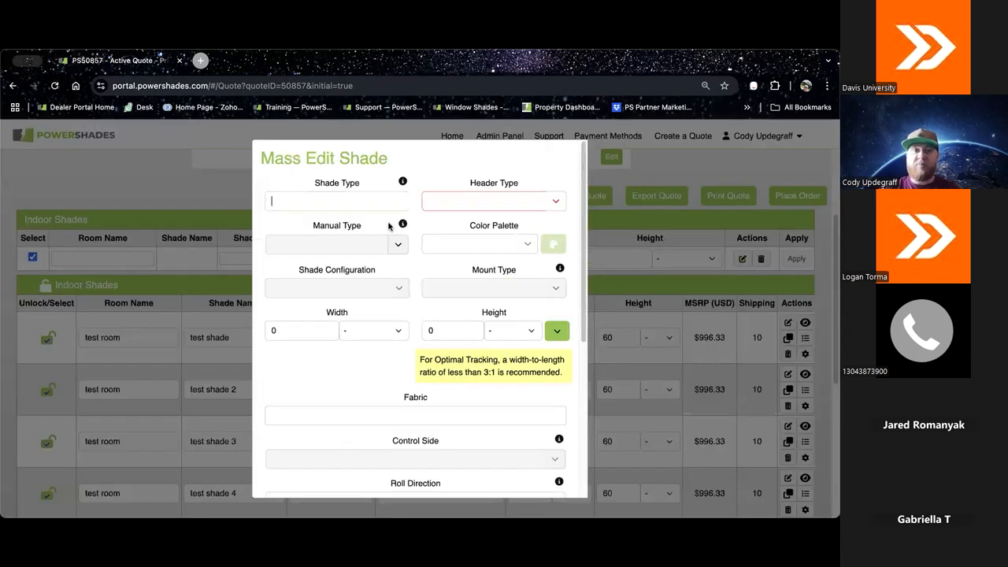
{"action": "scroll", "coordinate": [465, 319], "scroll_direction": "down", "scroll_amount": 5}
{"action": "scroll", "coordinate": [465, 320], "scroll_direction": "up", "scroll_amount": 5}
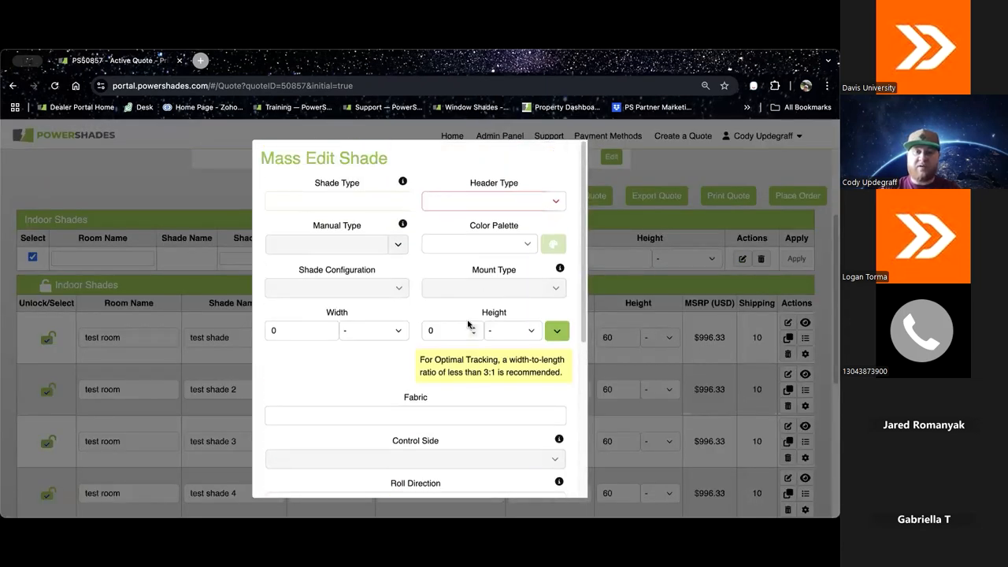
{"action": "scroll", "coordinate": [492, 303], "scroll_direction": "down", "scroll_amount": 5}
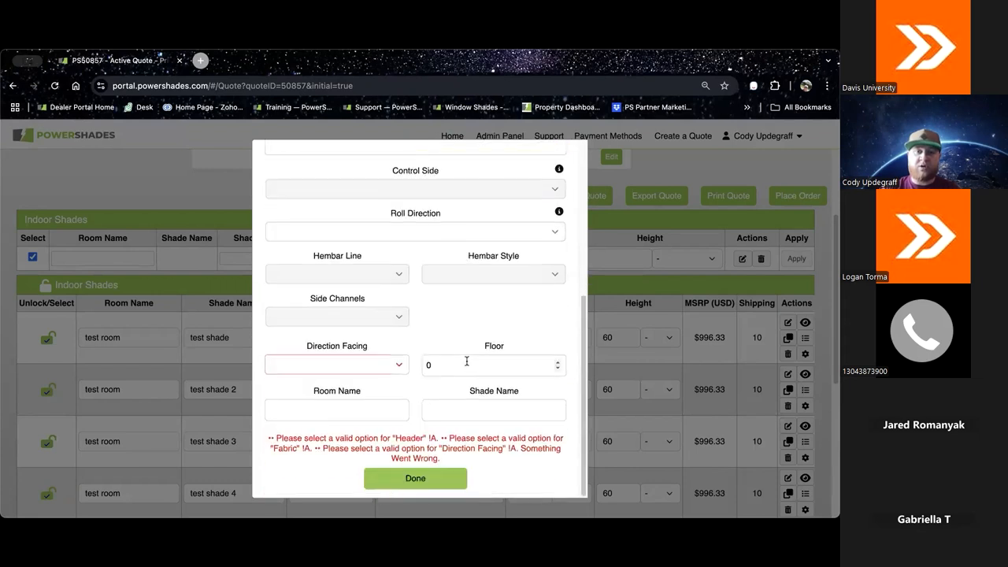
{"action": "left_click", "coordinate": [443, 478]}
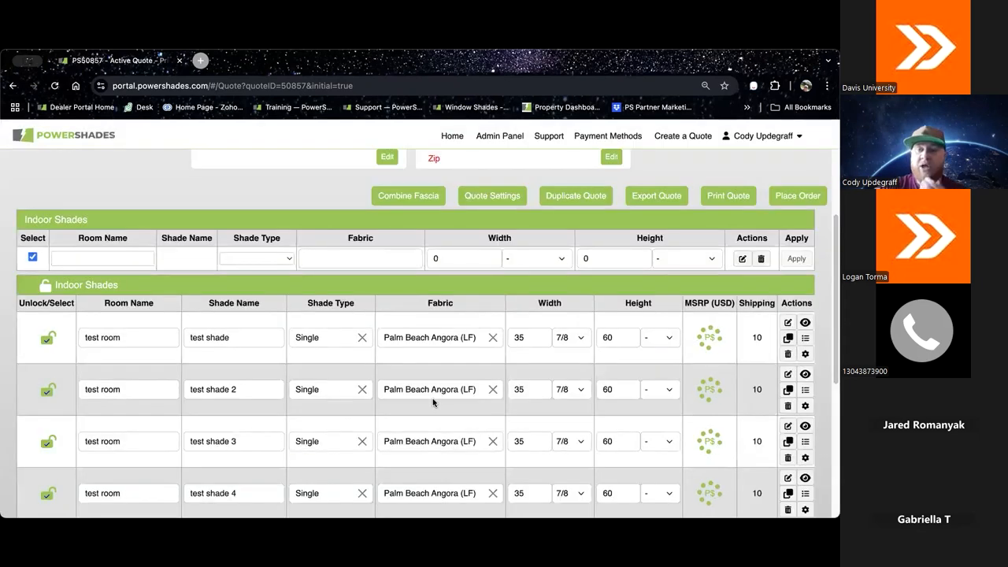
{"action": "left_click", "coordinate": [33, 256]}
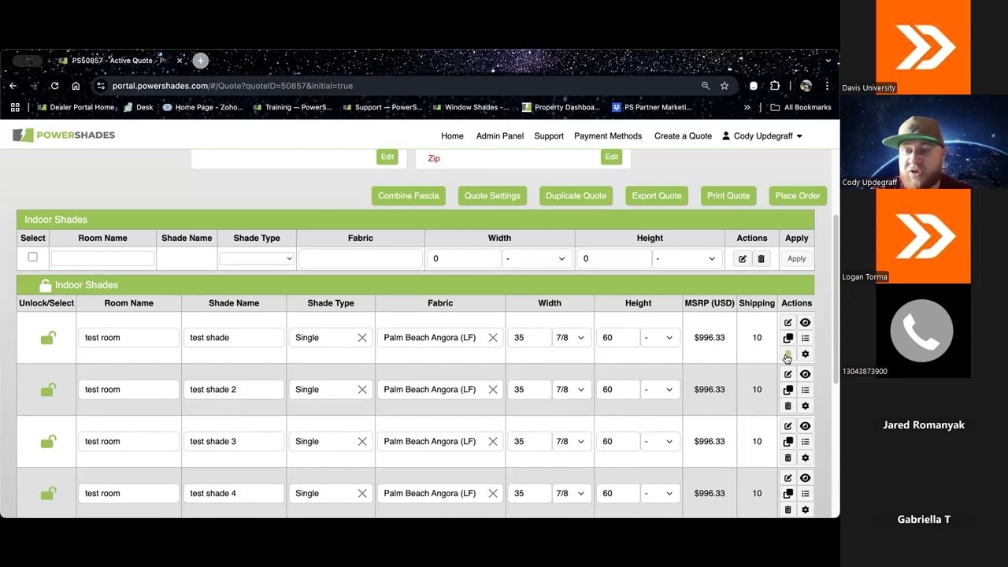
Step: Open the first test shade's summary and read through its assembly details
{"action": "left_click", "coordinate": [804, 337]}
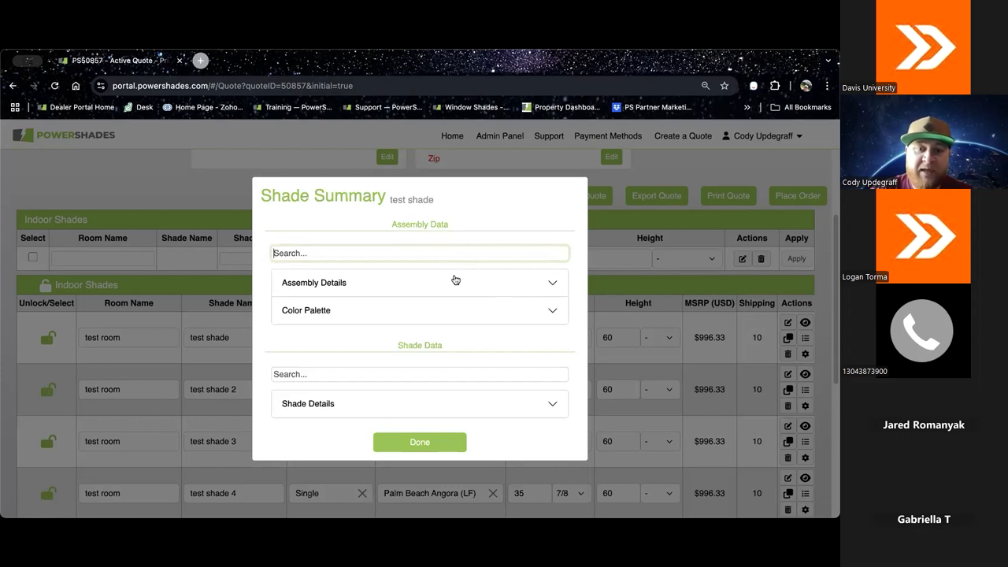
{"action": "left_click", "coordinate": [553, 284]}
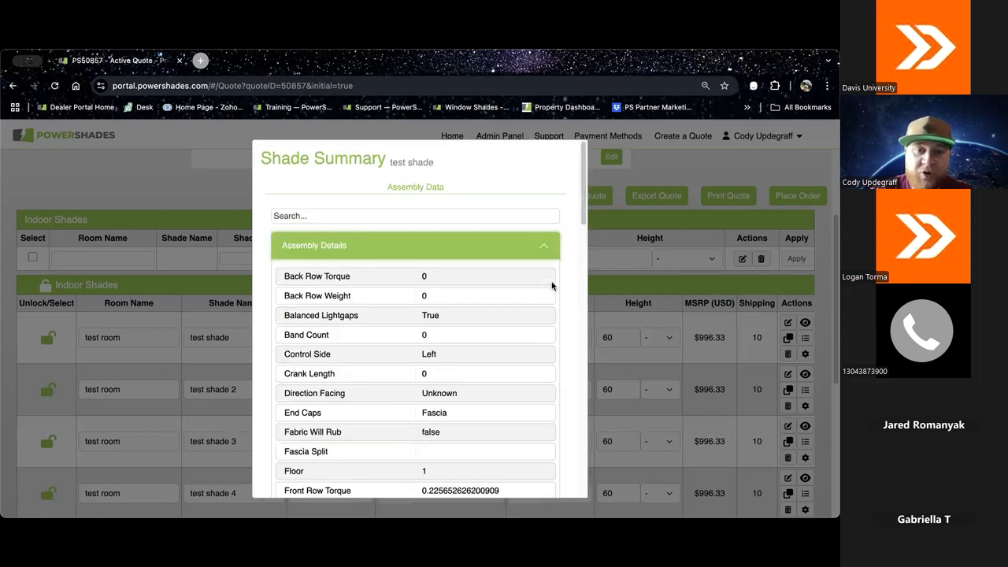
{"action": "scroll", "coordinate": [435, 292], "scroll_direction": "down", "scroll_amount": 3}
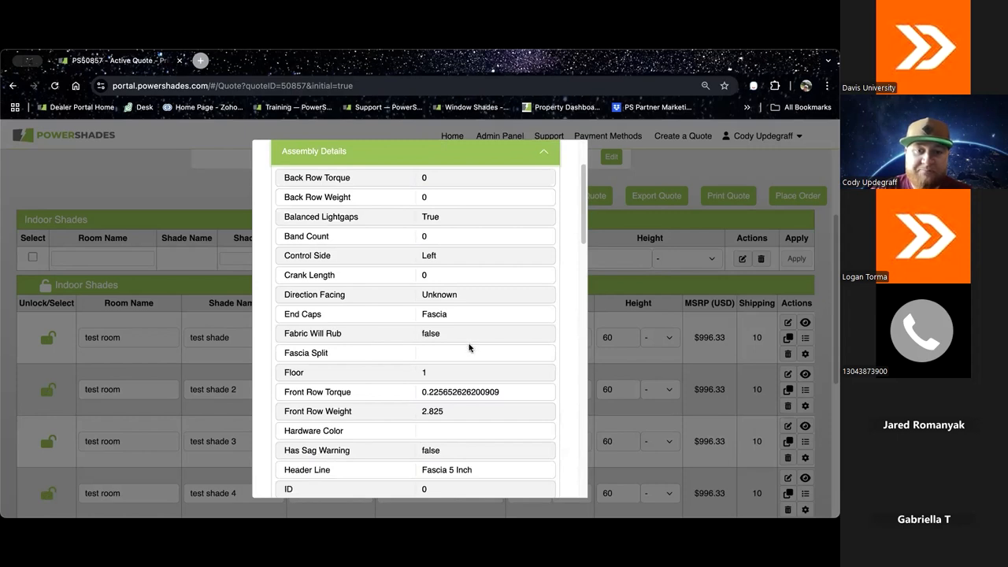
{"action": "scroll", "coordinate": [469, 348], "scroll_direction": "down", "scroll_amount": 2}
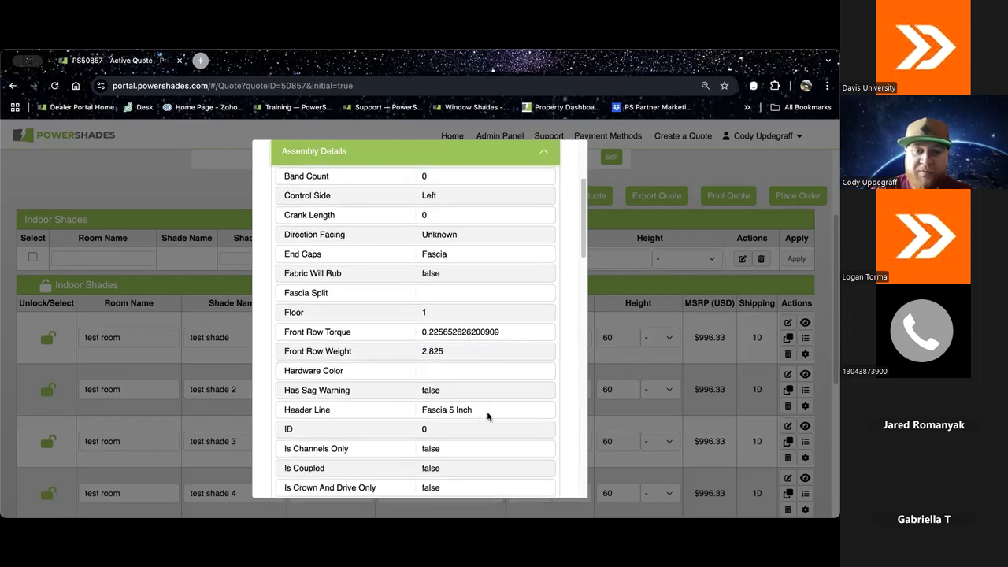
{"action": "scroll", "coordinate": [483, 414], "scroll_direction": "down", "scroll_amount": 3}
{"action": "scroll", "coordinate": [456, 409], "scroll_direction": "down", "scroll_amount": 15}
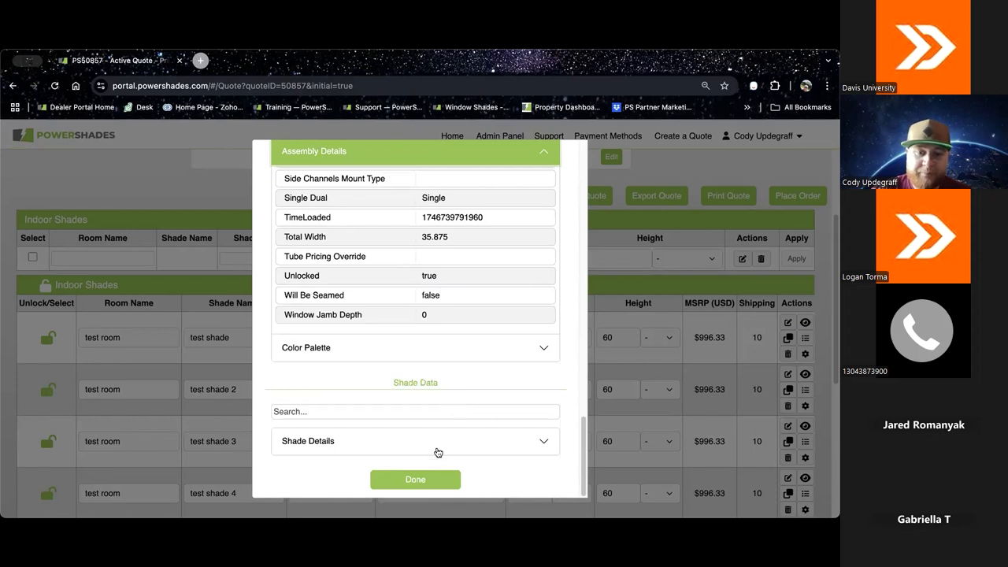
Step: Close the shade summary, verify the quote's shade configurations, and add the recommended remote and RF gateway connections
{"action": "left_click", "coordinate": [429, 482]}
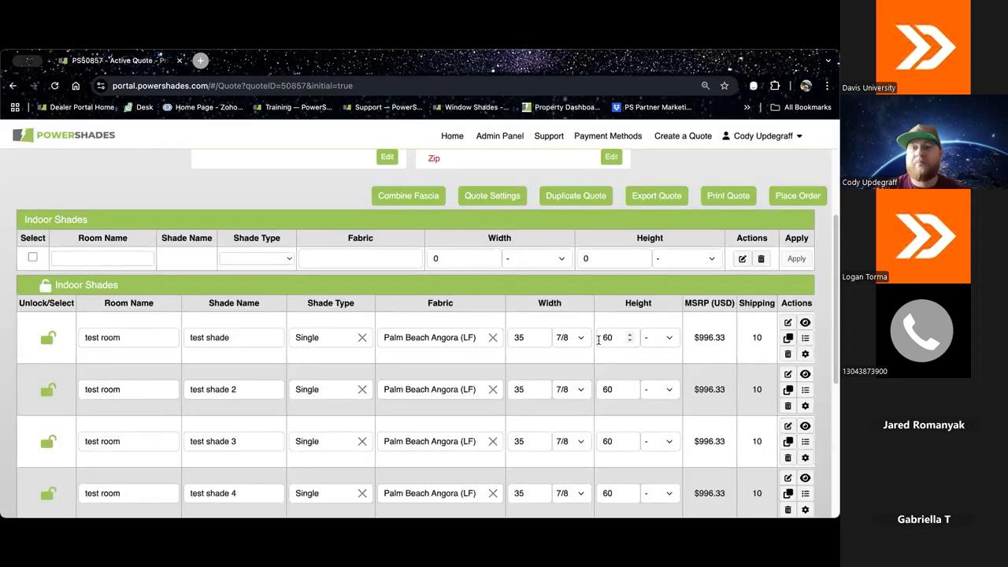
{"action": "scroll", "coordinate": [626, 336], "scroll_direction": "down", "scroll_amount": 4}
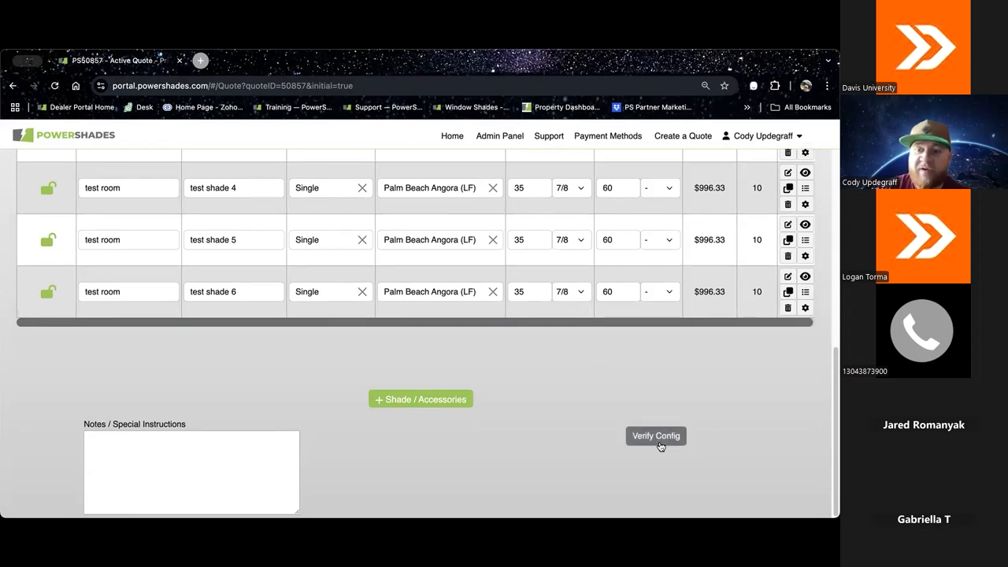
{"action": "left_click", "coordinate": [659, 440]}
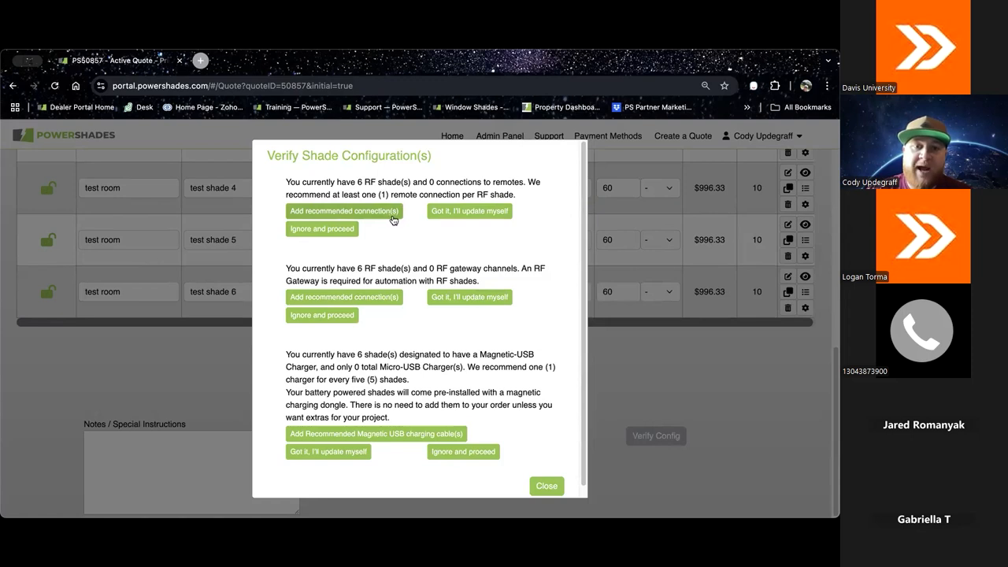
{"action": "left_click", "coordinate": [396, 213]}
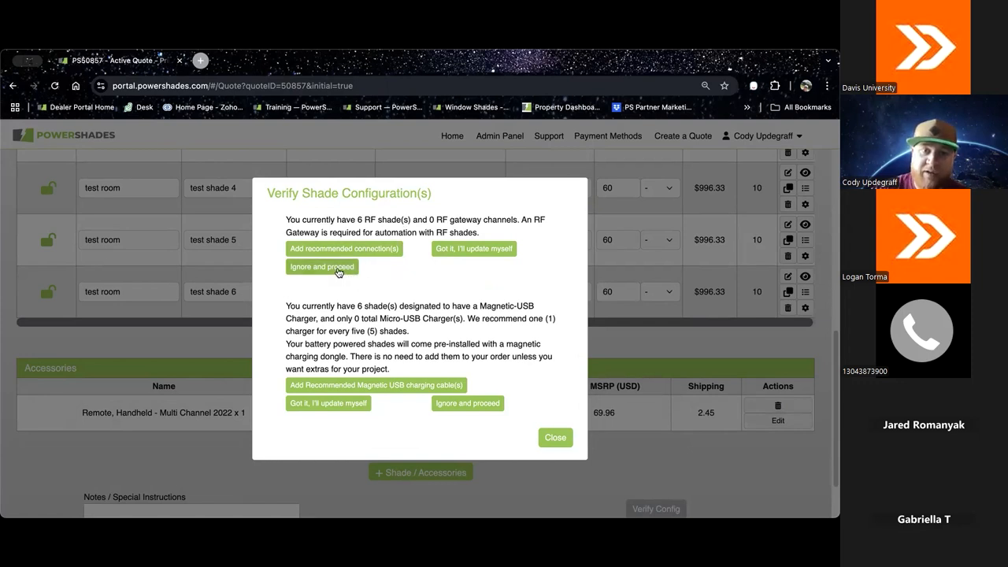
{"action": "left_click", "coordinate": [382, 249]}
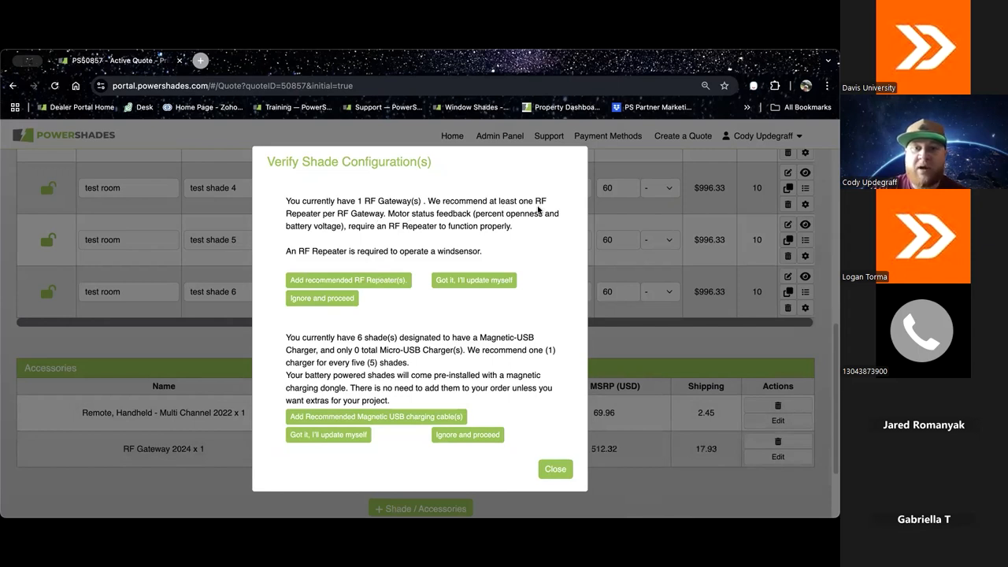
Step: Add the recommended RF repeater, magnetic USB charging cables, and power blocks for both the repeater and the cables
{"action": "left_click", "coordinate": [370, 282]}
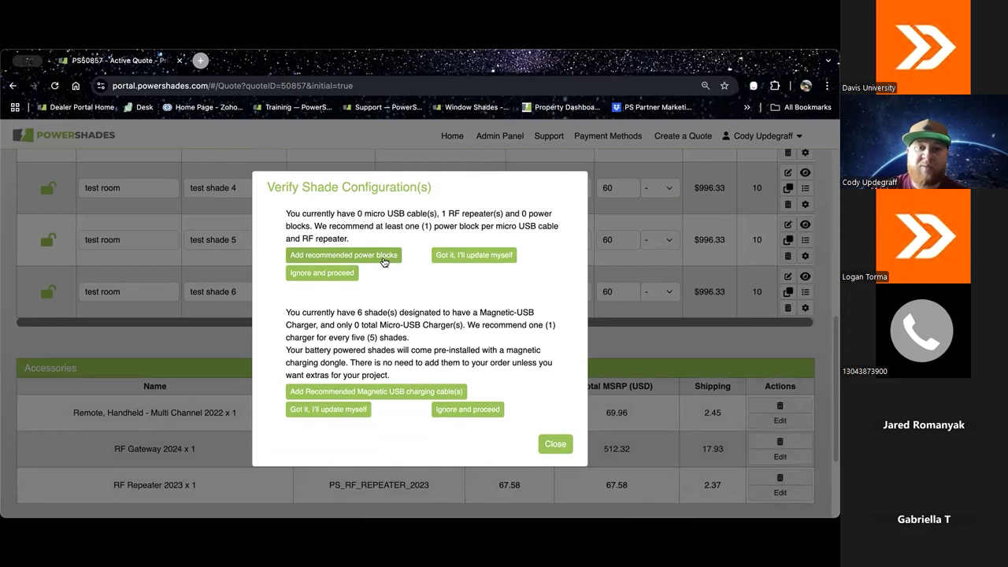
{"action": "left_click", "coordinate": [386, 257]}
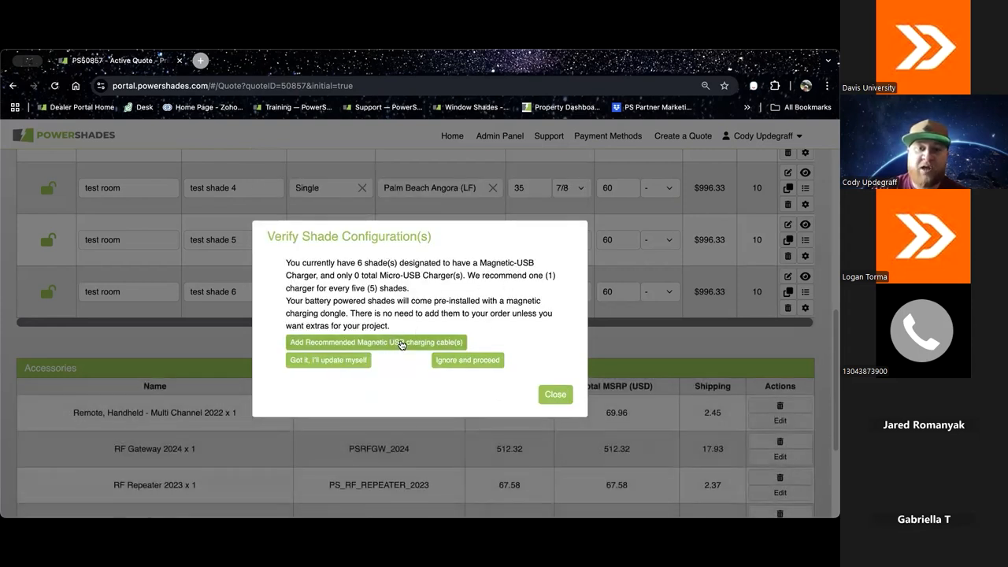
{"action": "left_click", "coordinate": [400, 344]}
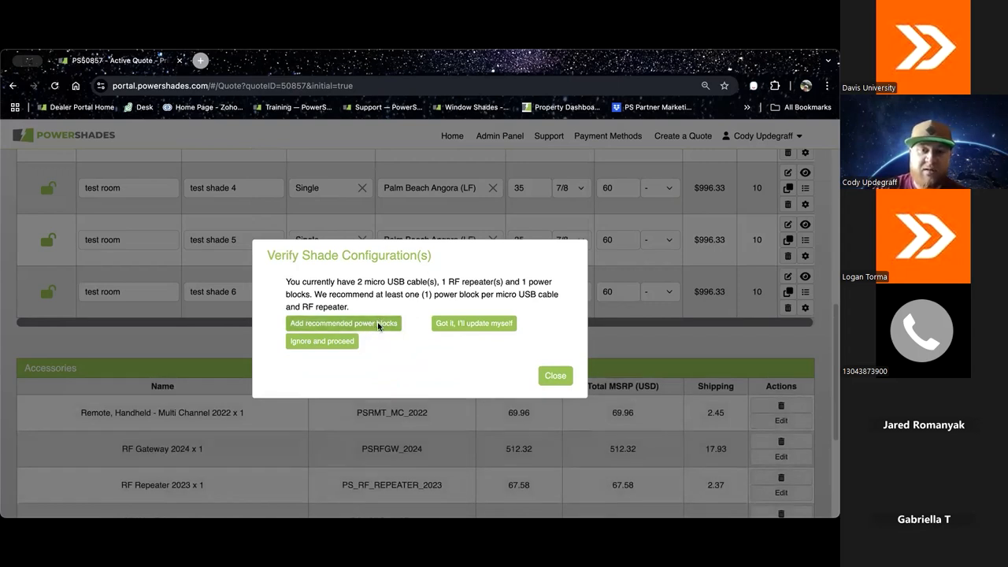
{"action": "left_click", "coordinate": [378, 325]}
Step: Review the accessories table and the quote's cost breakdown for accessories, shades, shipping and taxes
{"action": "scroll", "coordinate": [583, 311], "scroll_direction": "down", "scroll_amount": 5}
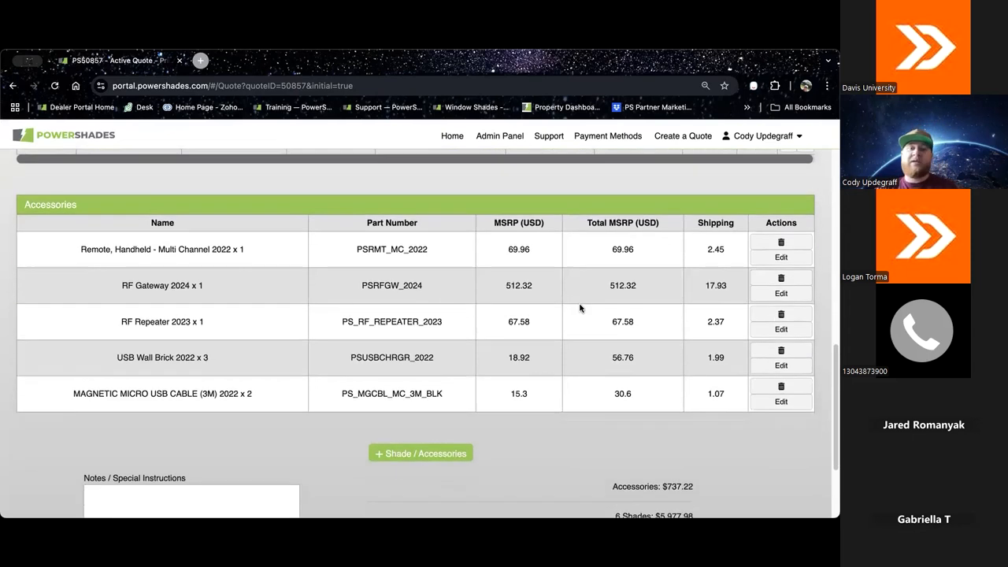
{"action": "scroll", "coordinate": [631, 373], "scroll_direction": "down", "scroll_amount": 2}
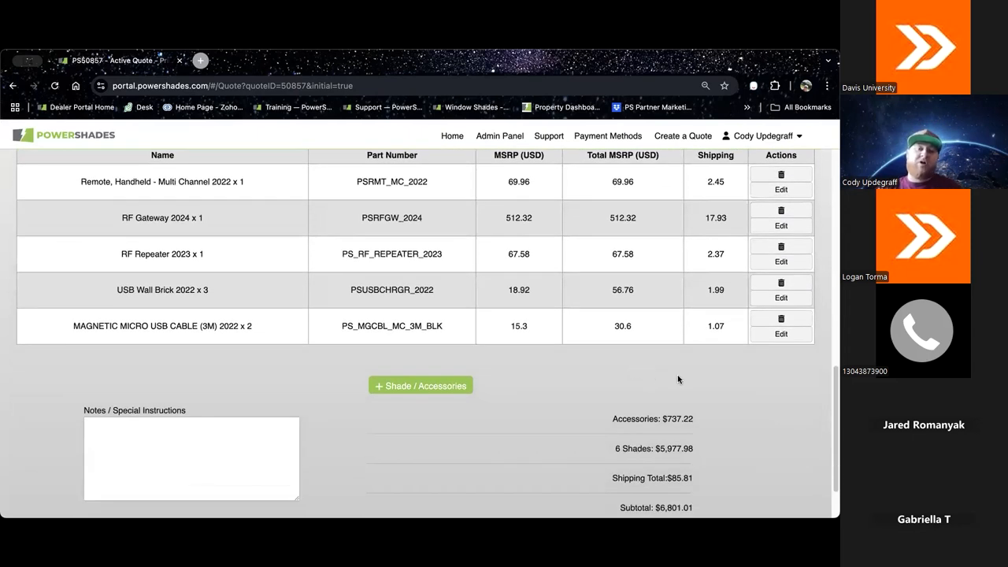
{"action": "scroll", "coordinate": [718, 419], "scroll_direction": "down", "scroll_amount": 2}
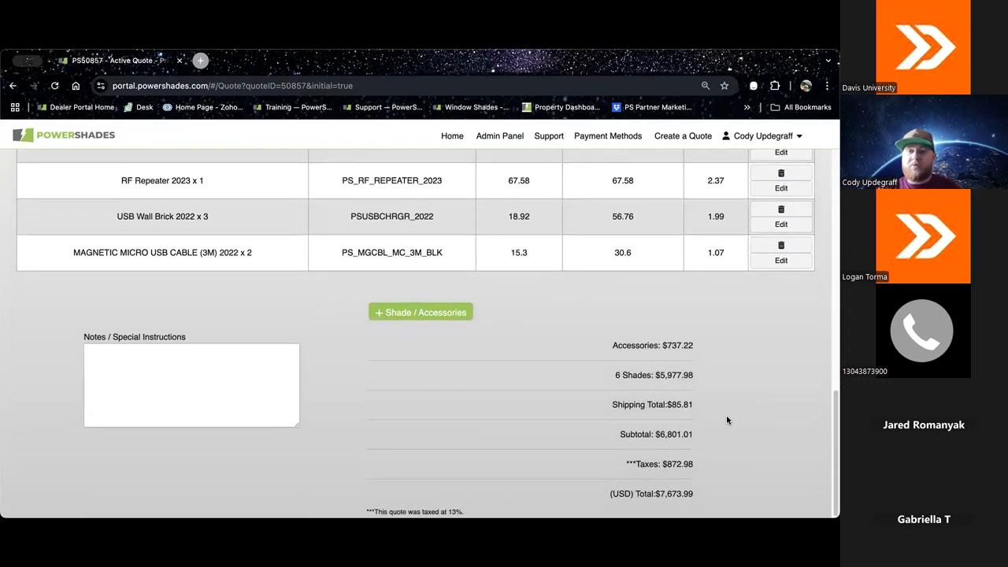
{"action": "left_click_drag", "start_coordinate": [665, 345], "coordinate": [701, 341]}
{"action": "left_click", "coordinate": [669, 377]}
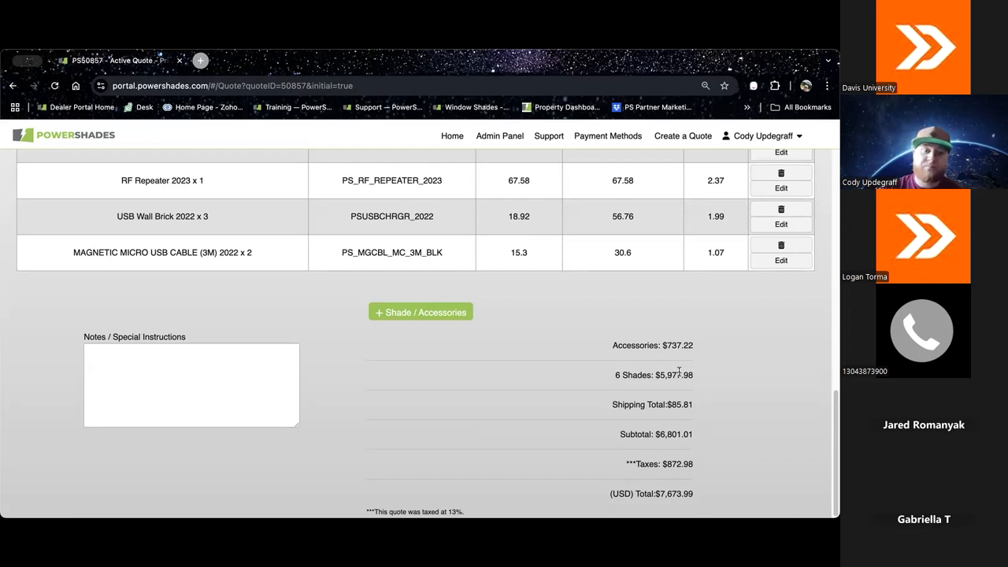
Step: Set the quote display price to Dealer Price in the quote settings, and review the dealer pricing for shades, accessories and totals
{"action": "scroll", "coordinate": [501, 364], "scroll_direction": "up", "scroll_amount": 10}
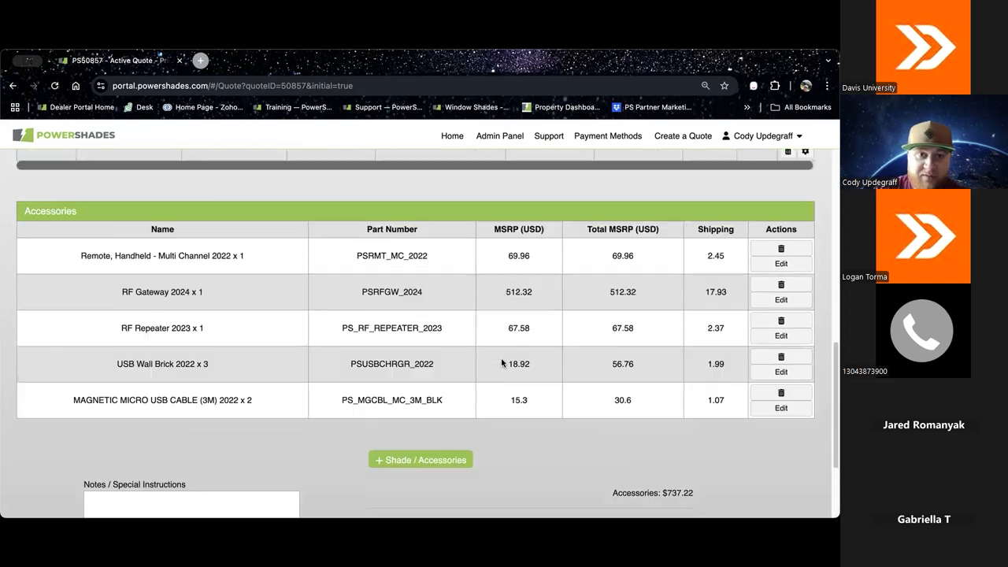
{"action": "scroll", "coordinate": [502, 362], "scroll_direction": "up", "scroll_amount": 3}
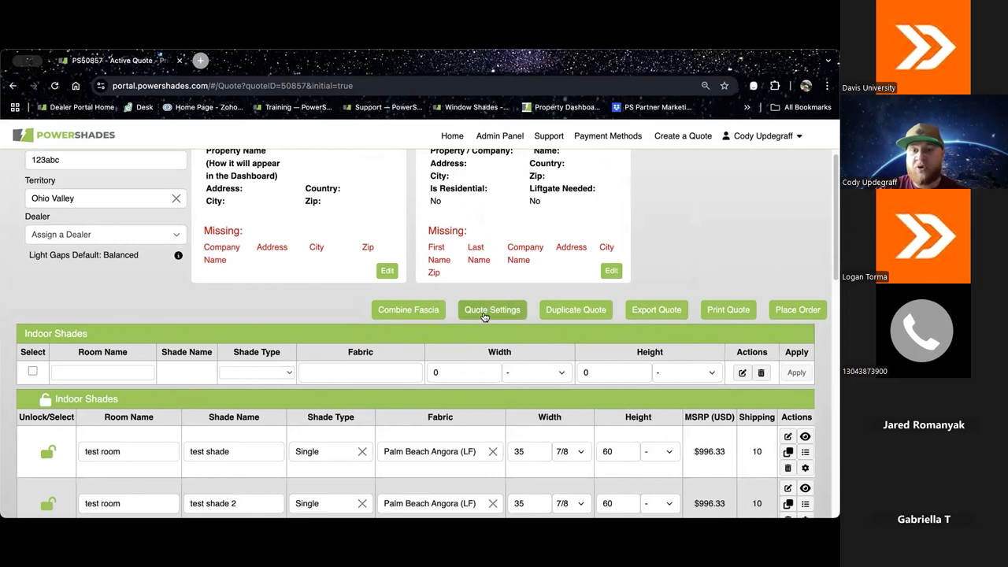
{"action": "left_click", "coordinate": [488, 312]}
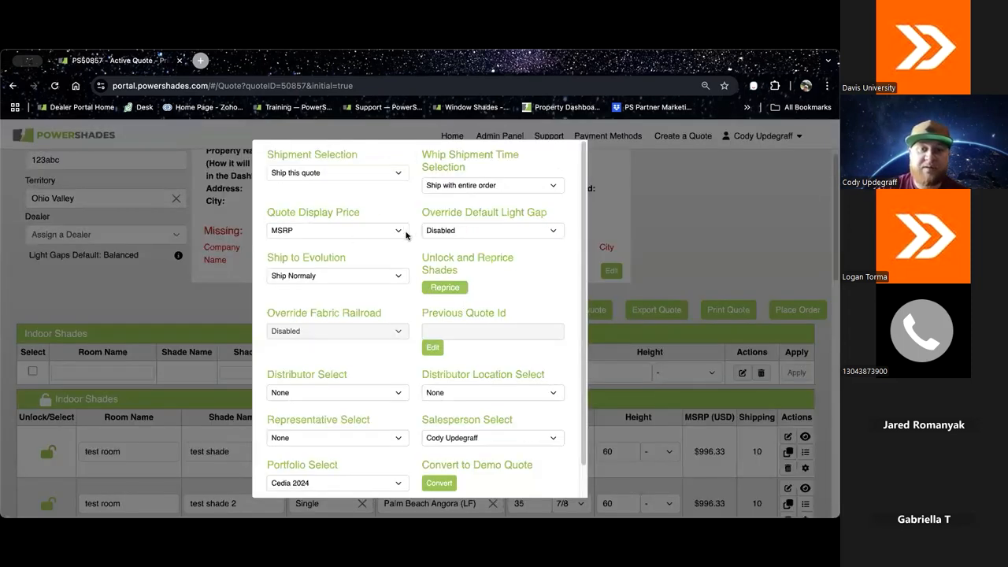
{"action": "left_click", "coordinate": [401, 232]}
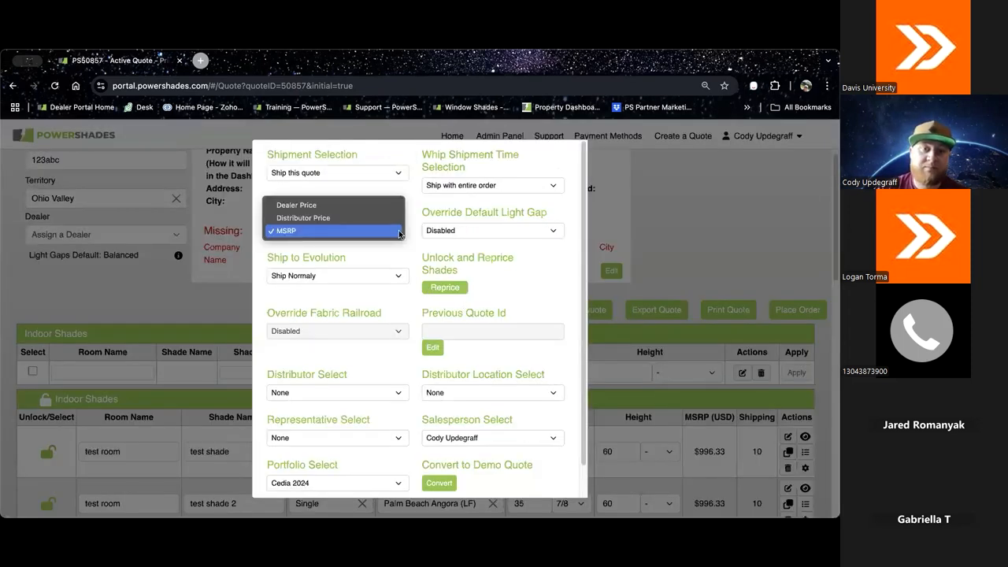
{"action": "left_click", "coordinate": [321, 206]}
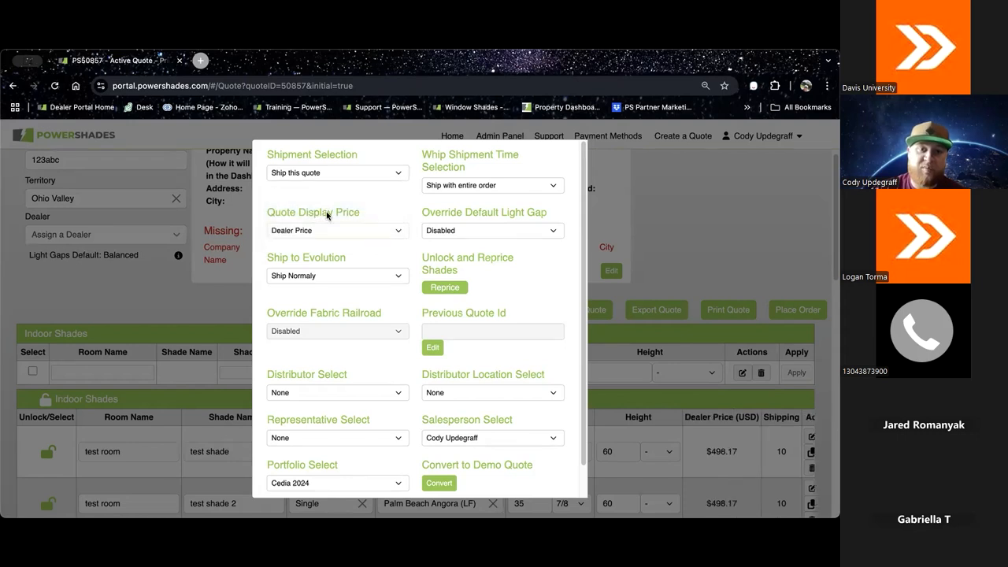
{"action": "scroll", "coordinate": [498, 413], "scroll_direction": "down", "scroll_amount": 2}
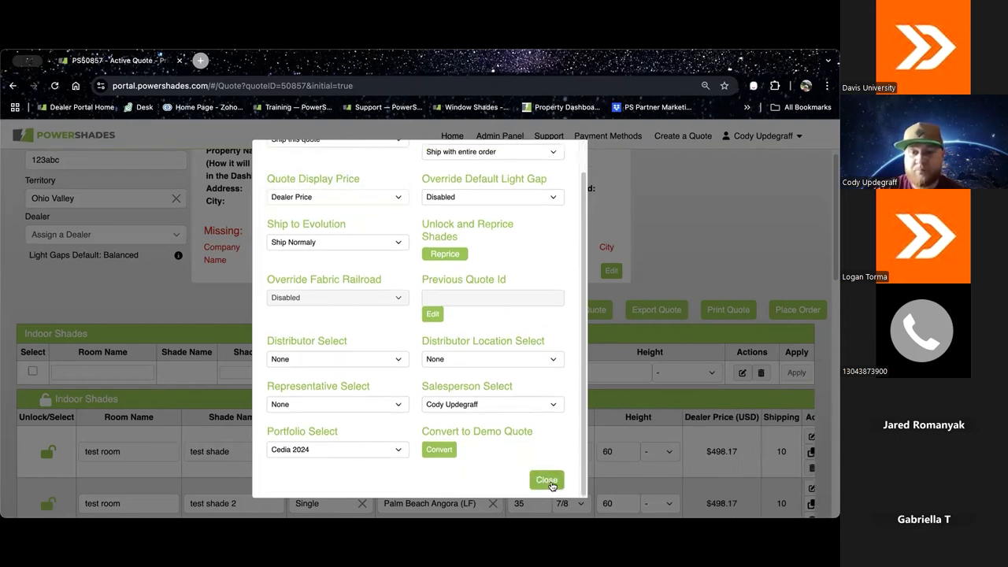
{"action": "left_click", "coordinate": [550, 481]}
{"action": "scroll", "coordinate": [748, 396], "scroll_direction": "down", "scroll_amount": 5}
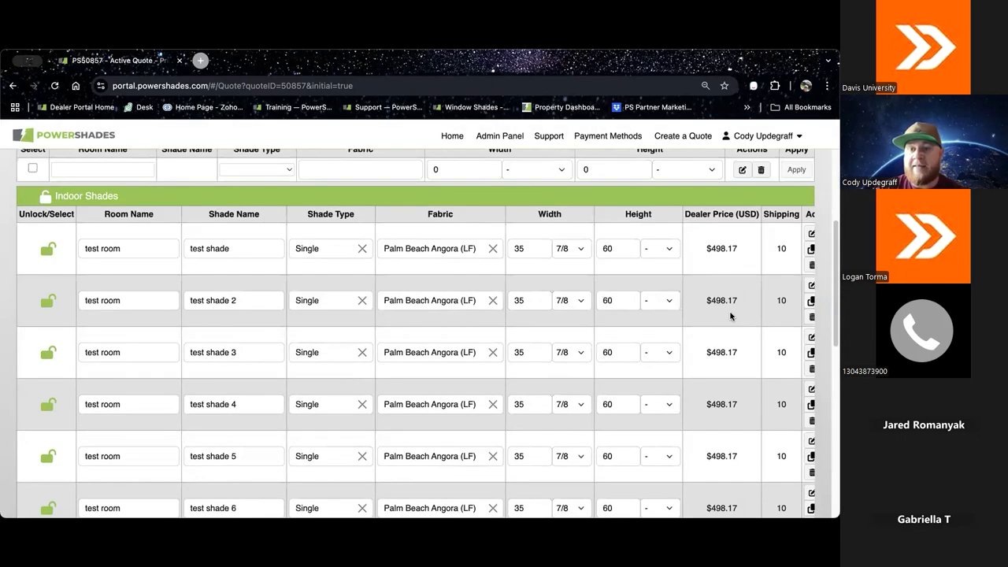
{"action": "scroll", "coordinate": [712, 422], "scroll_direction": "down", "scroll_amount": 5}
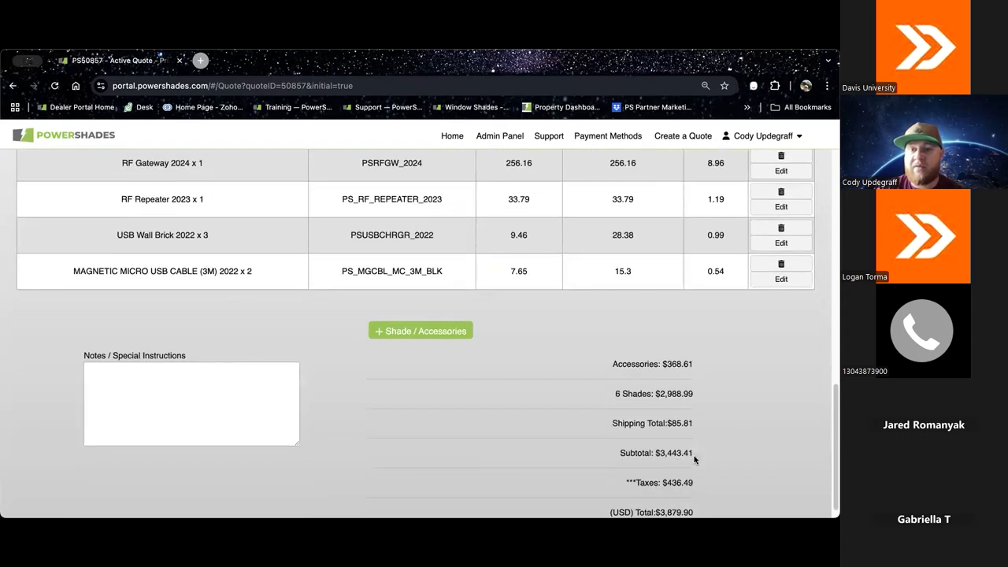
{"action": "scroll", "coordinate": [727, 455], "scroll_direction": "down", "scroll_amount": 1}
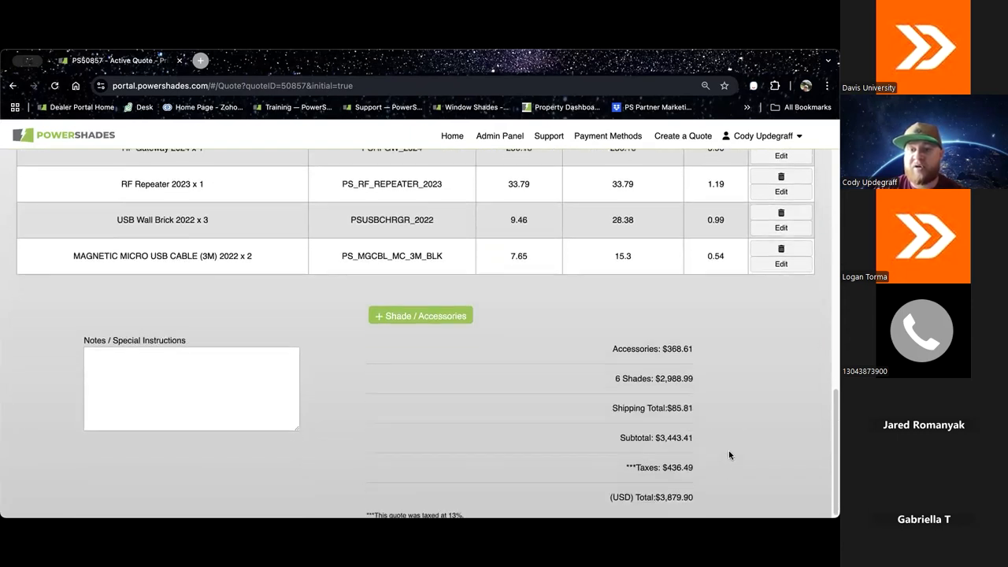
Step: Check the shipment selection options in the quote settings without changing them, and convert the quote to a demo quote
{"action": "scroll", "coordinate": [730, 455], "scroll_direction": "up", "scroll_amount": 12}
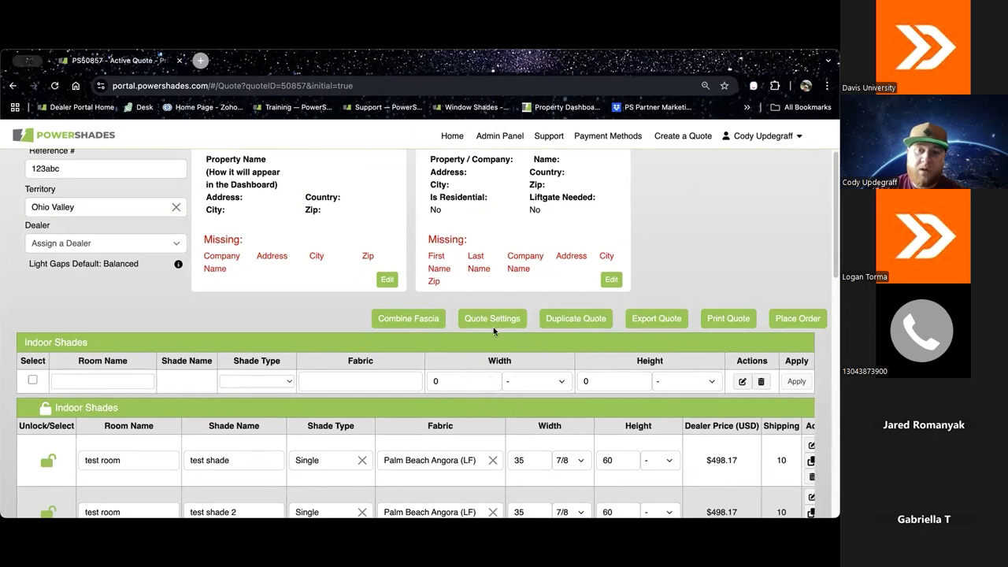
{"action": "left_click", "coordinate": [495, 320]}
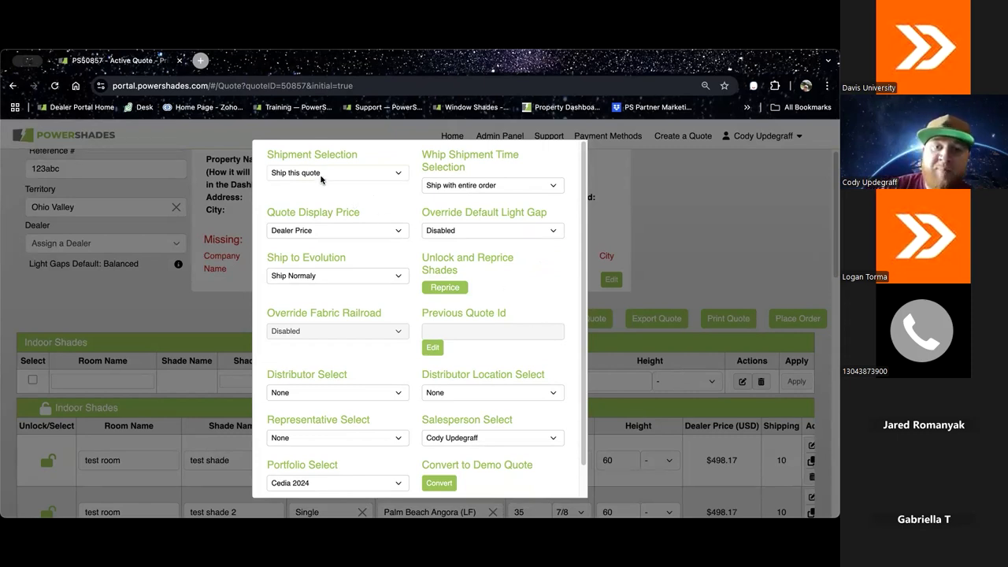
{"action": "left_click", "coordinate": [398, 174]}
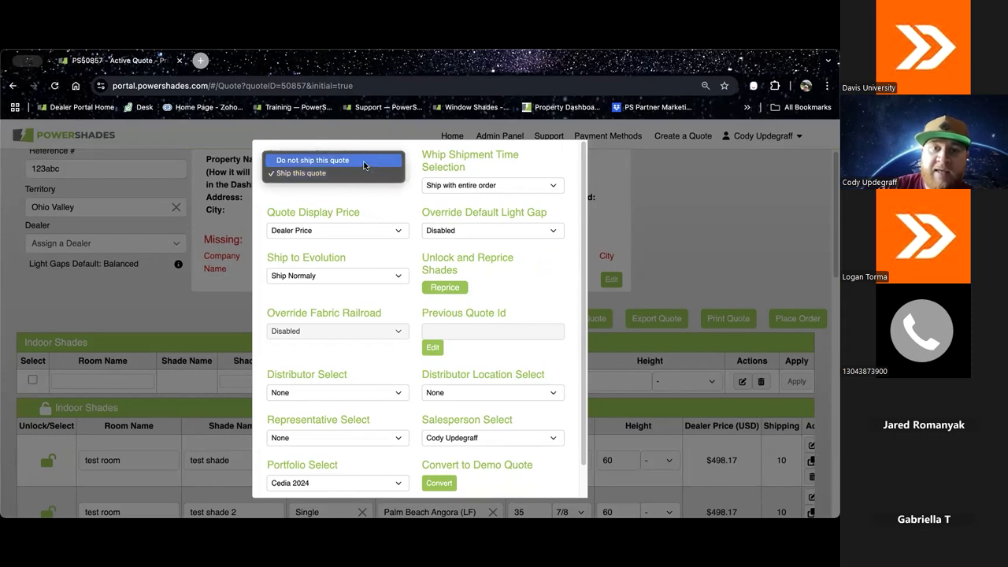
{"action": "left_click", "coordinate": [371, 202]}
{"action": "scroll", "coordinate": [542, 315], "scroll_direction": "down", "scroll_amount": 1}
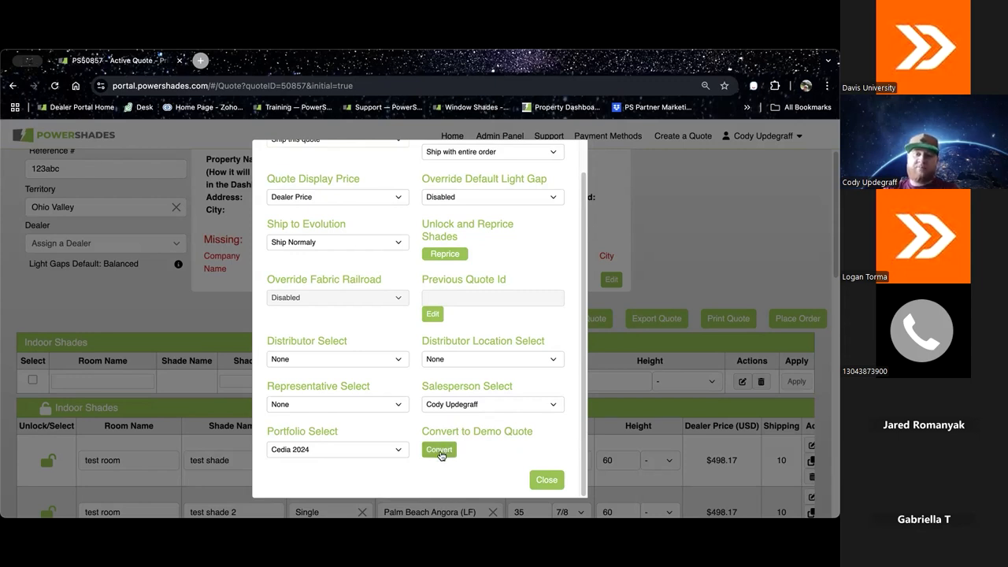
{"action": "left_click", "coordinate": [440, 452]}
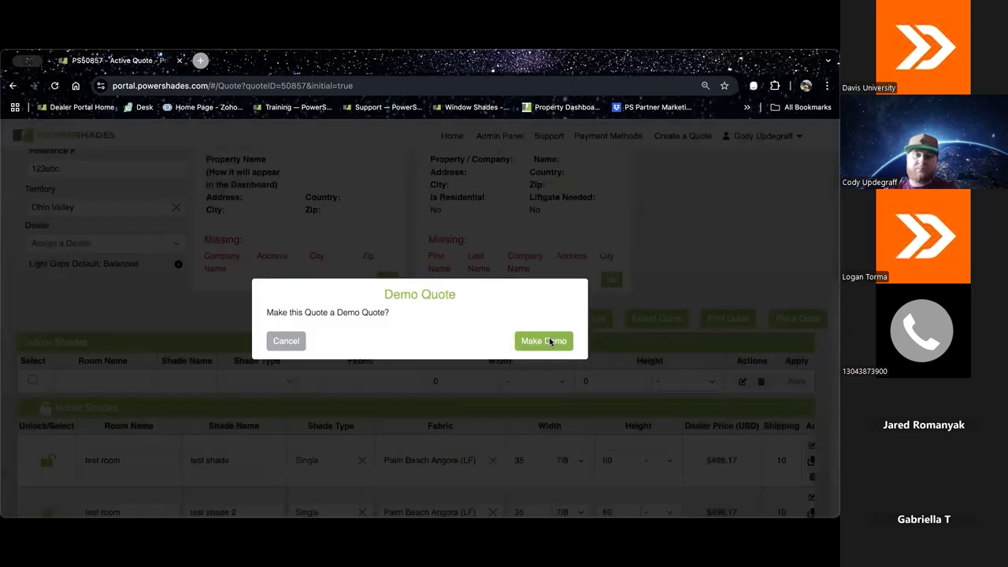
{"action": "left_click", "coordinate": [549, 340]}
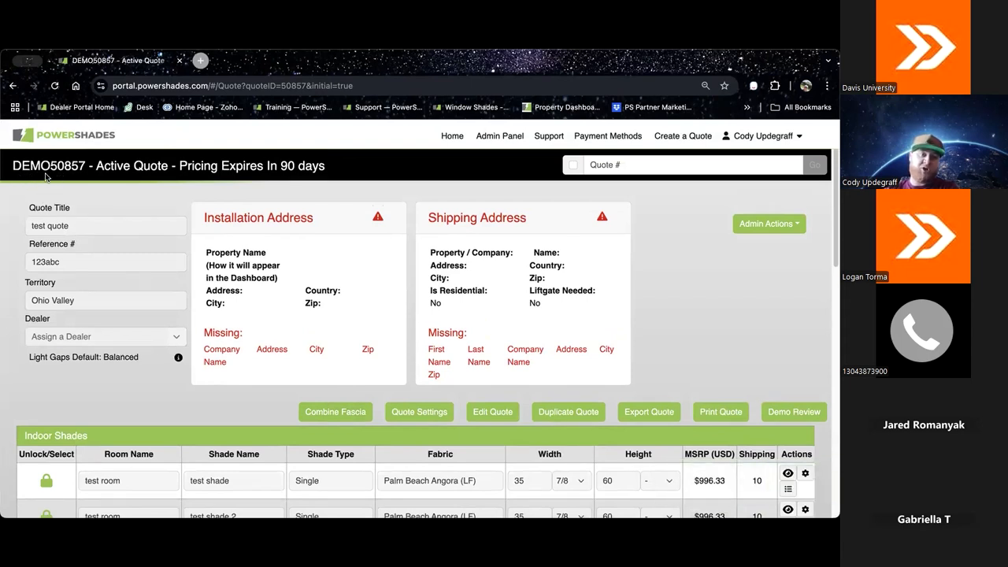
Step: Agree to the demo pricing terms, try to submit the demo review with the Default DEMO70 type, and reopen and close the review
{"action": "scroll", "coordinate": [722, 377], "scroll_direction": "down", "scroll_amount": 1}
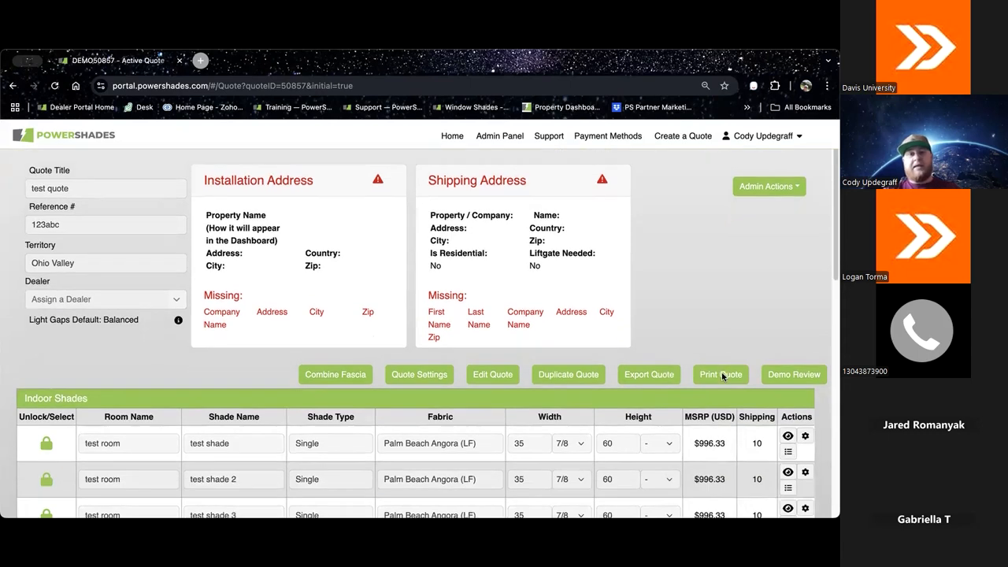
{"action": "left_click", "coordinate": [791, 367]}
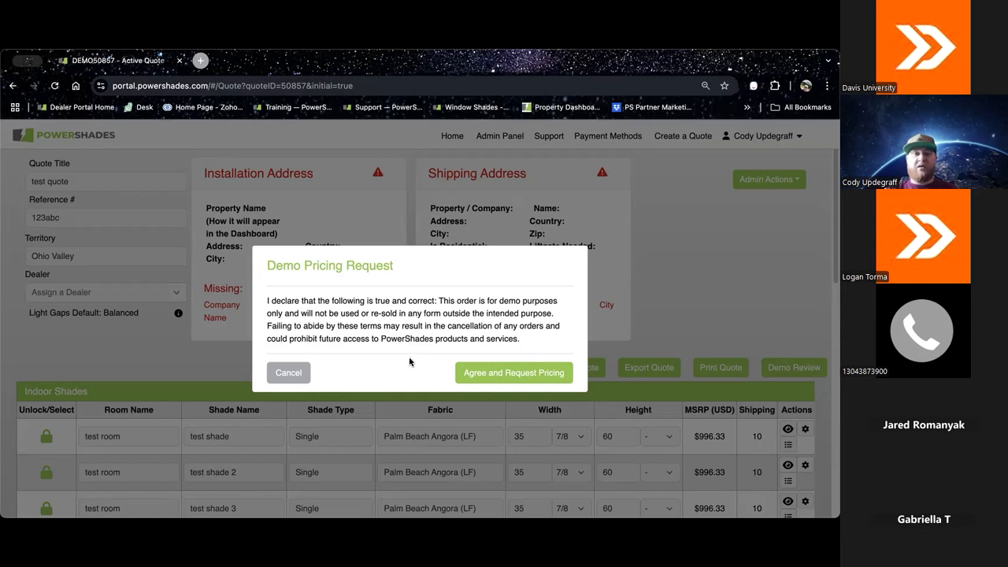
{"action": "left_click", "coordinate": [495, 375]}
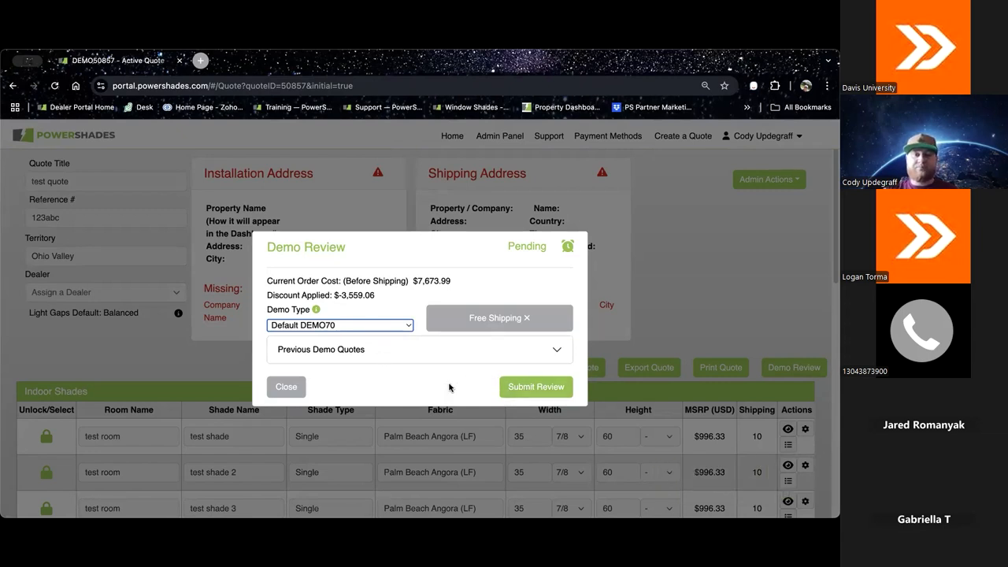
{"action": "left_click", "coordinate": [538, 388]}
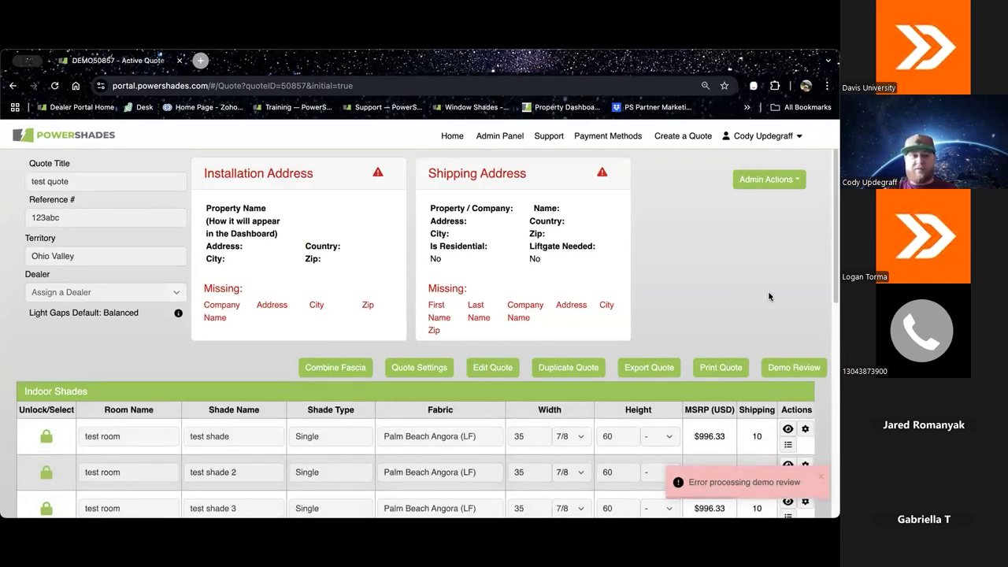
{"action": "left_click", "coordinate": [795, 366]}
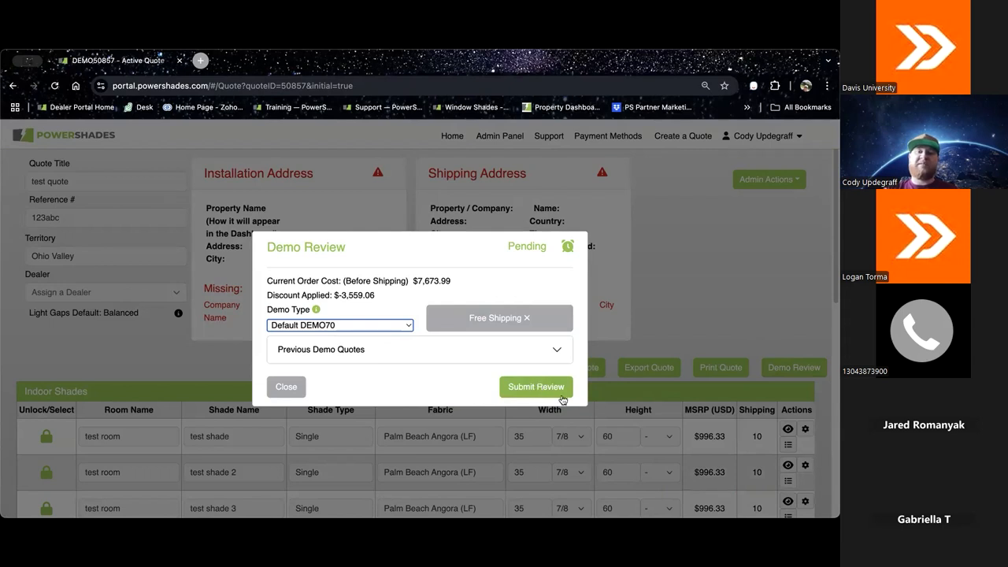
{"action": "left_click", "coordinate": [280, 387]}
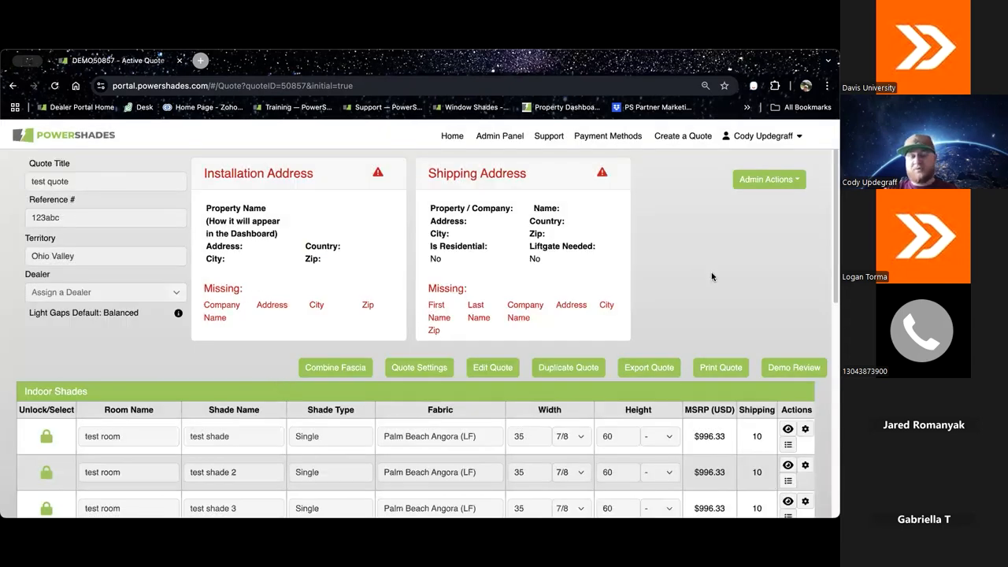
Step: Duplicate the demo quote, and open the resulting "test quote (Copy)" from the portal's quote list
{"action": "left_click", "coordinate": [589, 367]}
{"action": "left_click", "coordinate": [497, 302]}
{"action": "left_click", "coordinate": [326, 328]}
{"action": "left_click", "coordinate": [555, 372]}
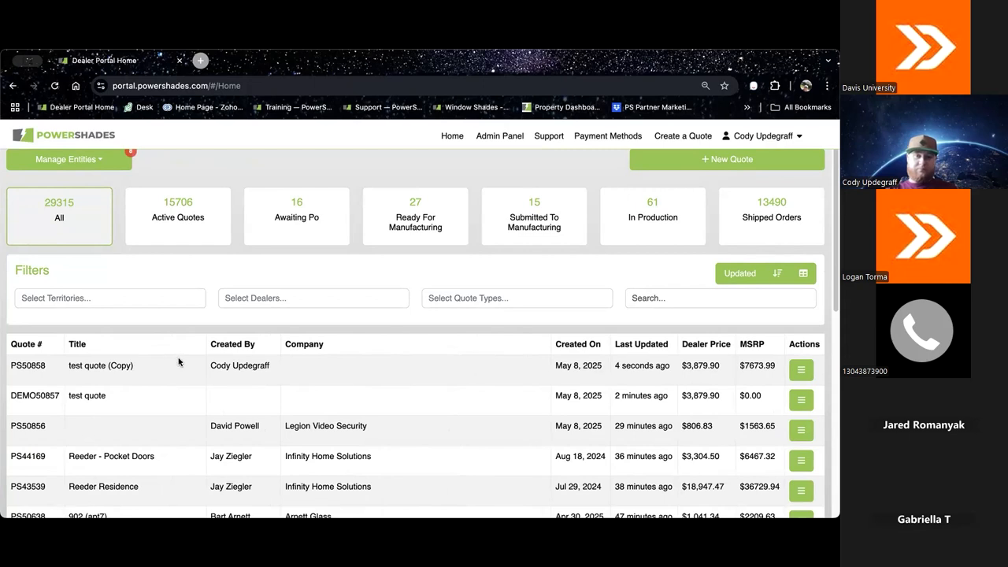
{"action": "left_click", "coordinate": [41, 366]}
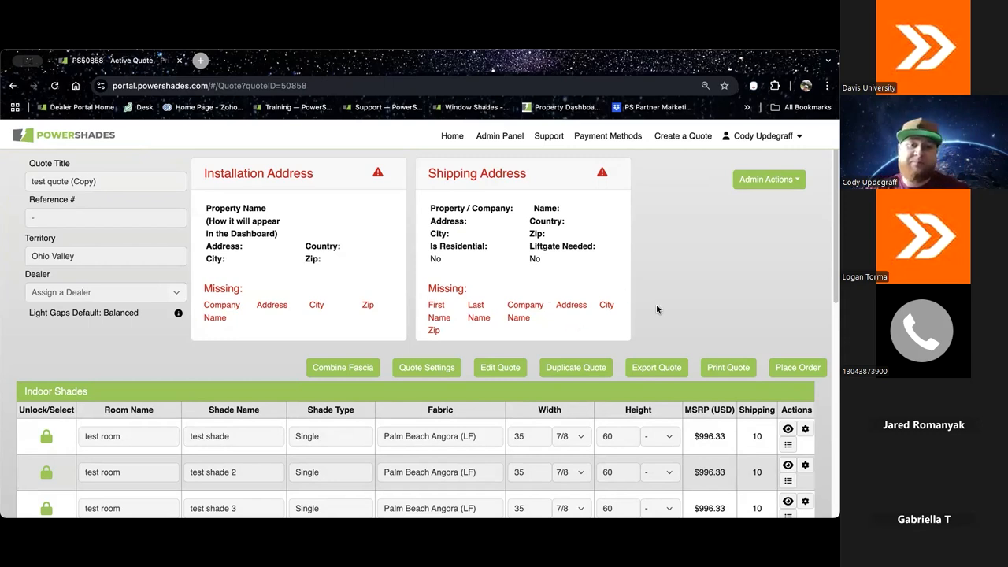
Step: Check the quote types offered for duplicating the quote, try CEDIA, and leave without making a duplicate
{"action": "scroll", "coordinate": [585, 307], "scroll_direction": "up", "scroll_amount": 1}
{"action": "scroll", "coordinate": [584, 307], "scroll_direction": "down", "scroll_amount": 1}
{"action": "left_click", "coordinate": [581, 374]}
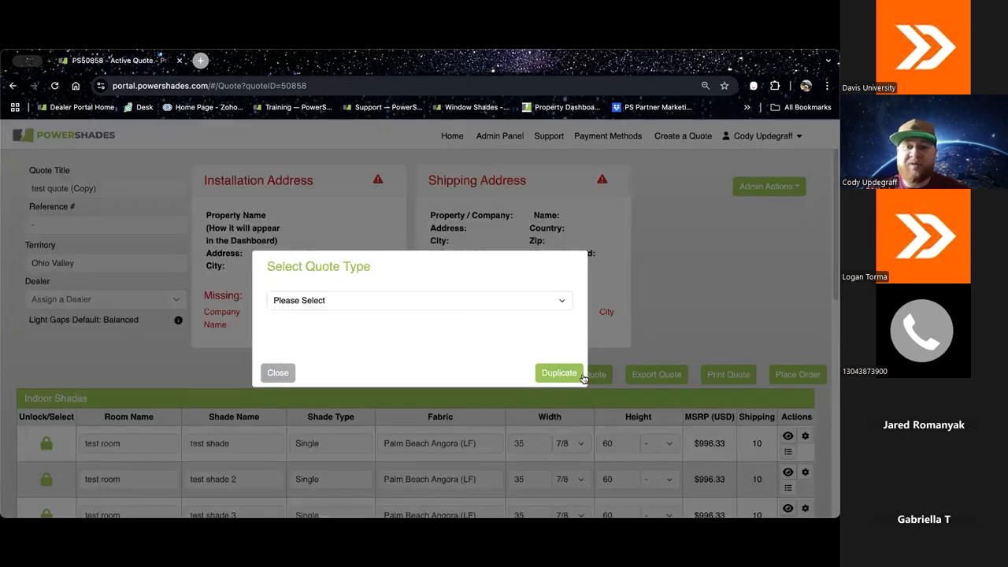
{"action": "left_click", "coordinate": [445, 300]}
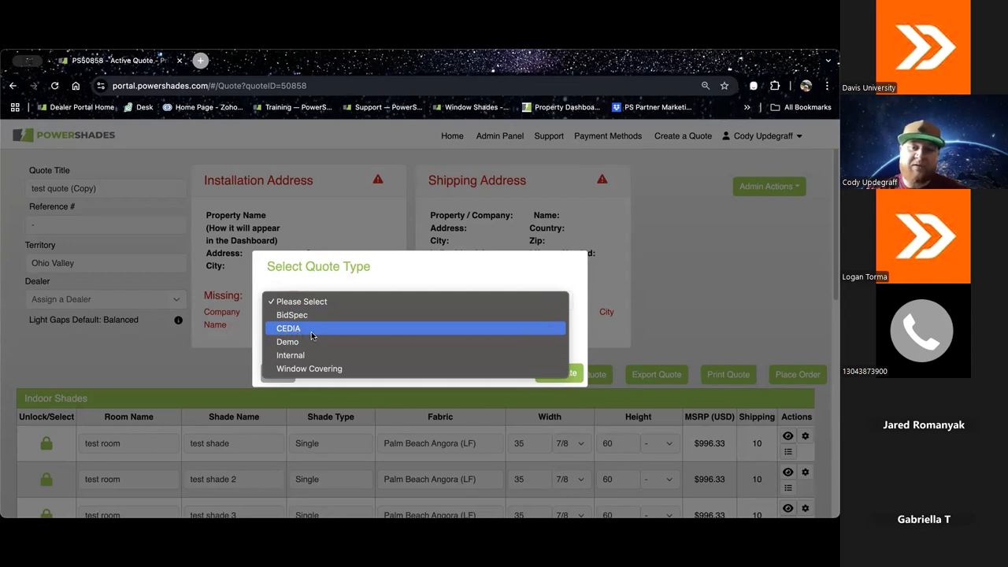
{"action": "key", "text": "Escape"}
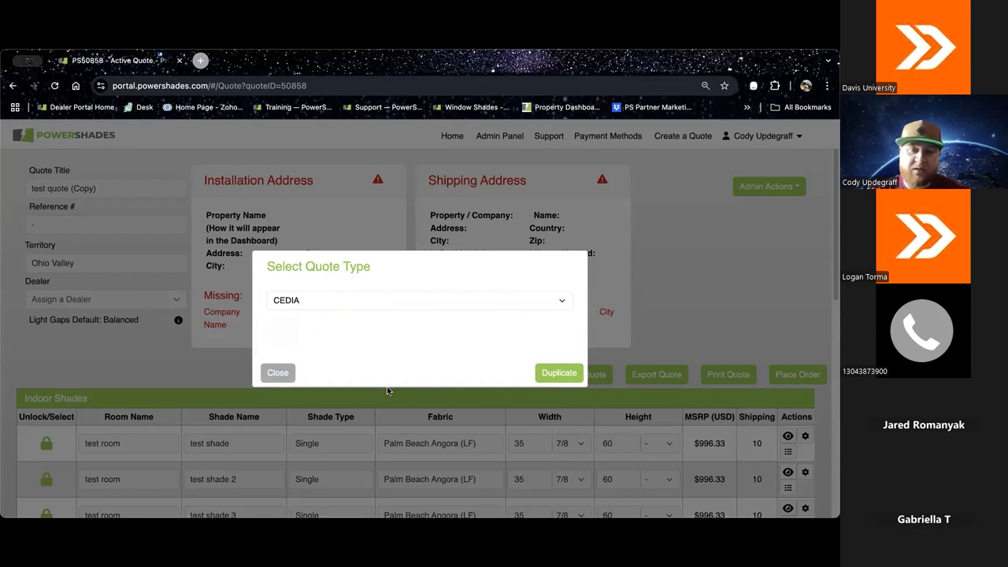
{"action": "left_click", "coordinate": [277, 372]}
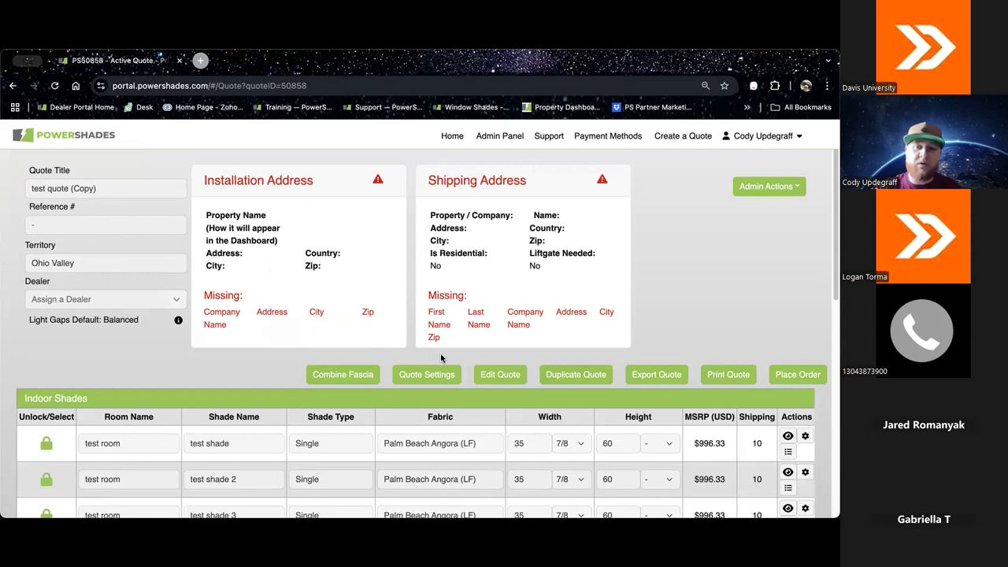
Step: Open the copied quote for editing and change its title to "test quote (manual)"
{"action": "left_click", "coordinate": [501, 374]}
{"action": "left_click", "coordinate": [334, 354]}
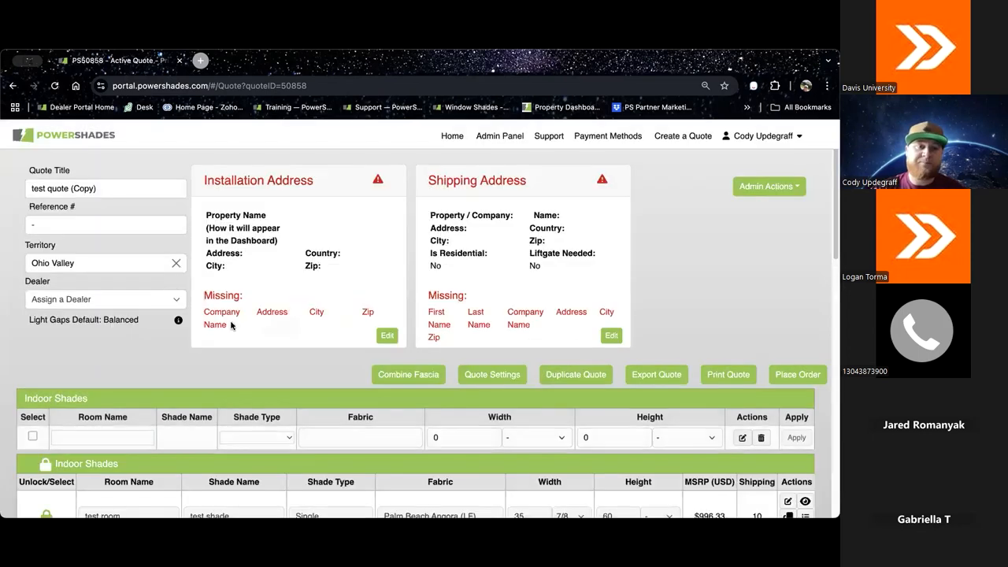
{"action": "left_click_drag", "start_coordinate": [119, 188], "coordinate": [82, 189]}
{"action": "triple_click", "coordinate": [83, 189]}
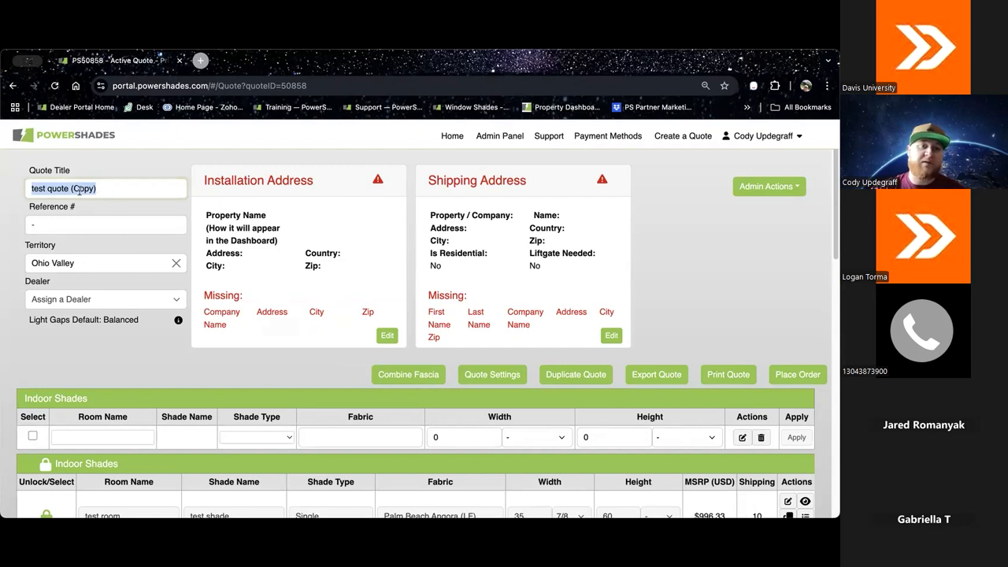
{"action": "double_click", "coordinate": [85, 189]}
{"action": "type", "text": "manual"}
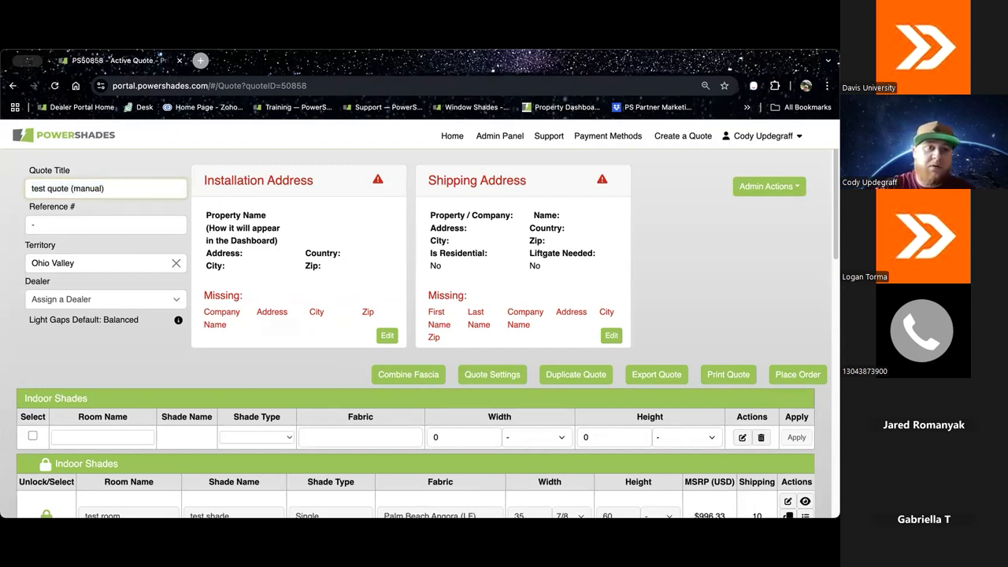
Step: Export the "test quote (manual)" quote
{"action": "scroll", "coordinate": [437, 337], "scroll_direction": "down", "scroll_amount": 1}
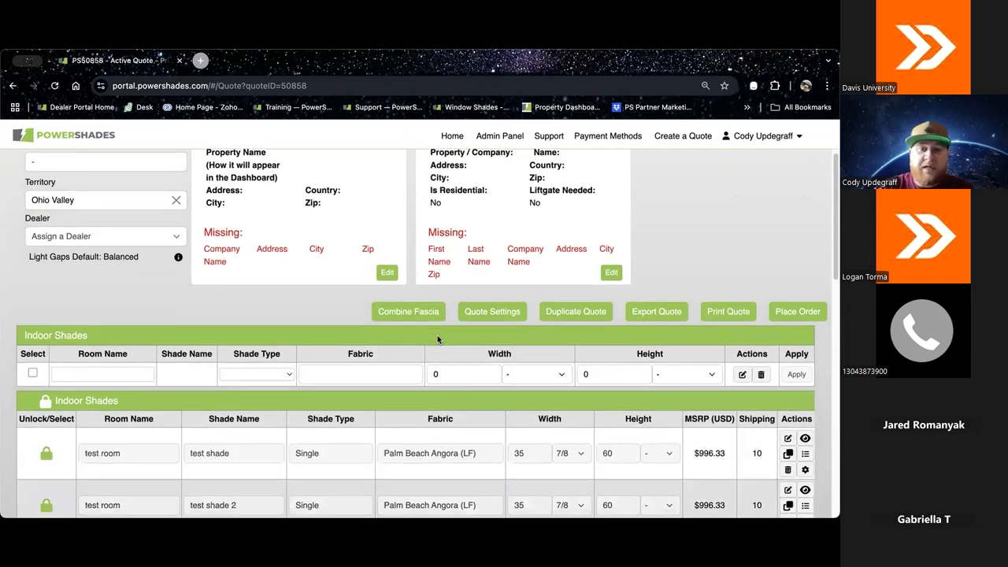
{"action": "scroll", "coordinate": [453, 346], "scroll_direction": "down", "scroll_amount": 1}
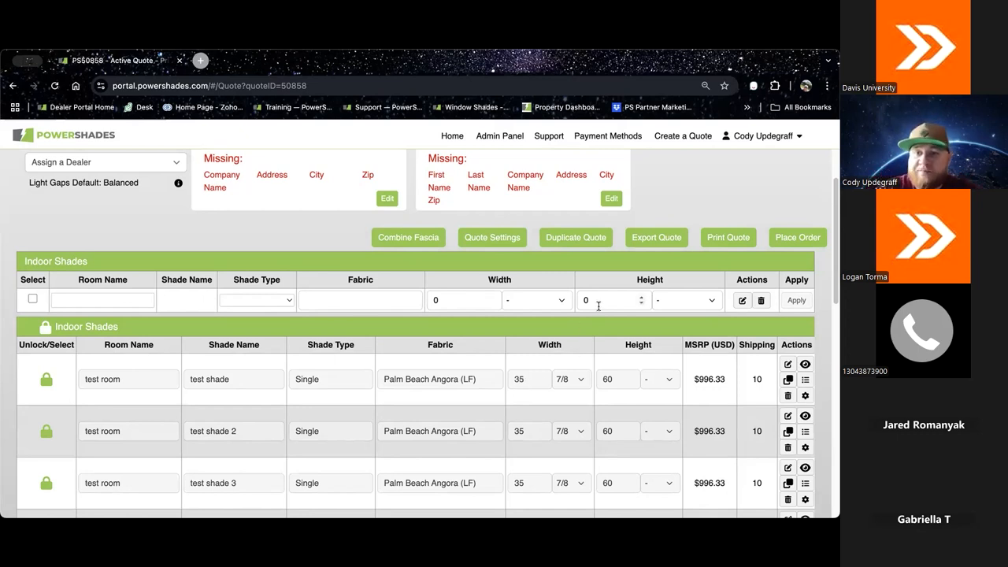
{"action": "left_click", "coordinate": [648, 244]}
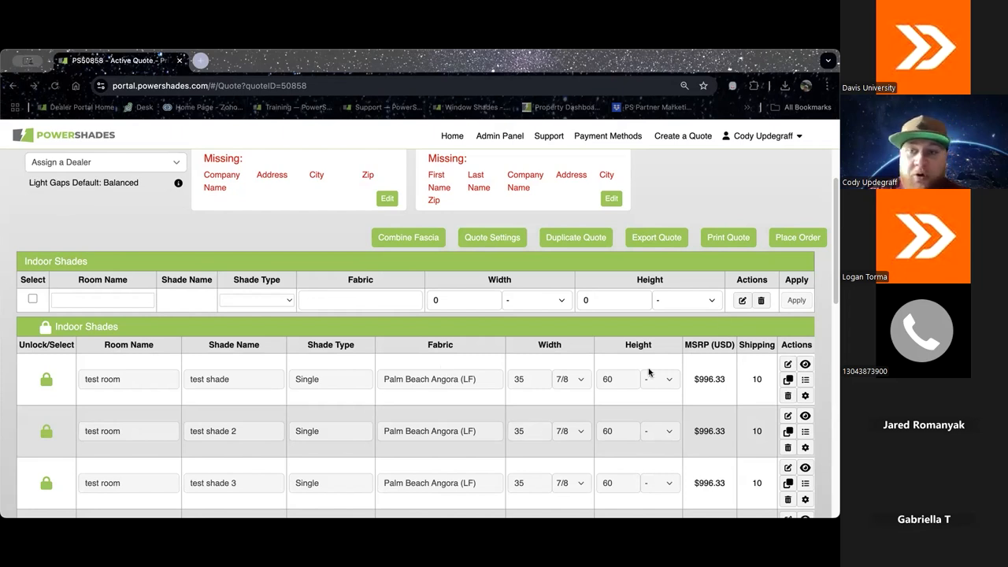
Step: Try to place the order, and set the installation address to the existing HCW Home Office property
{"action": "left_click", "coordinate": [786, 240]}
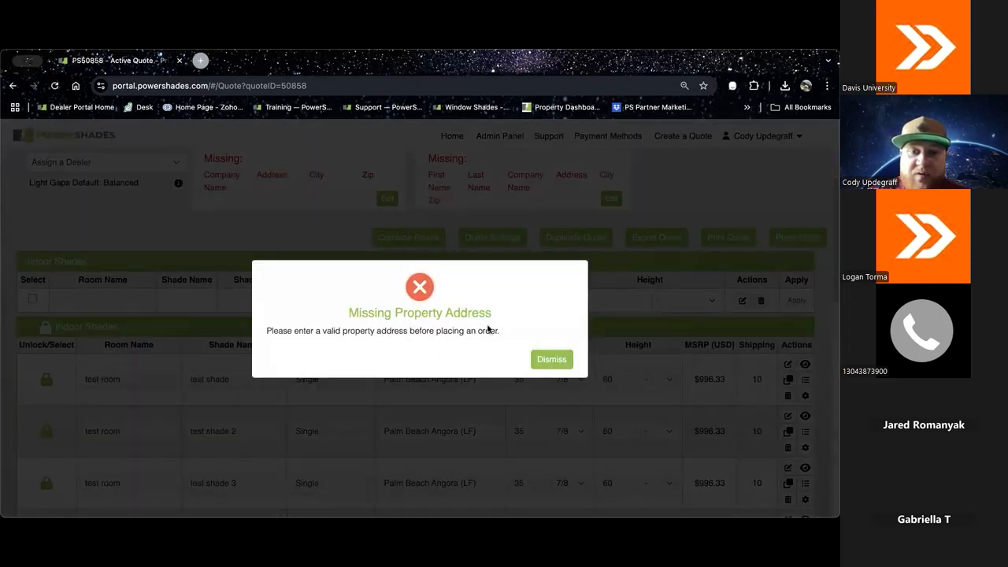
{"action": "left_click", "coordinate": [558, 360]}
{"action": "scroll", "coordinate": [425, 295], "scroll_direction": "up", "scroll_amount": 3}
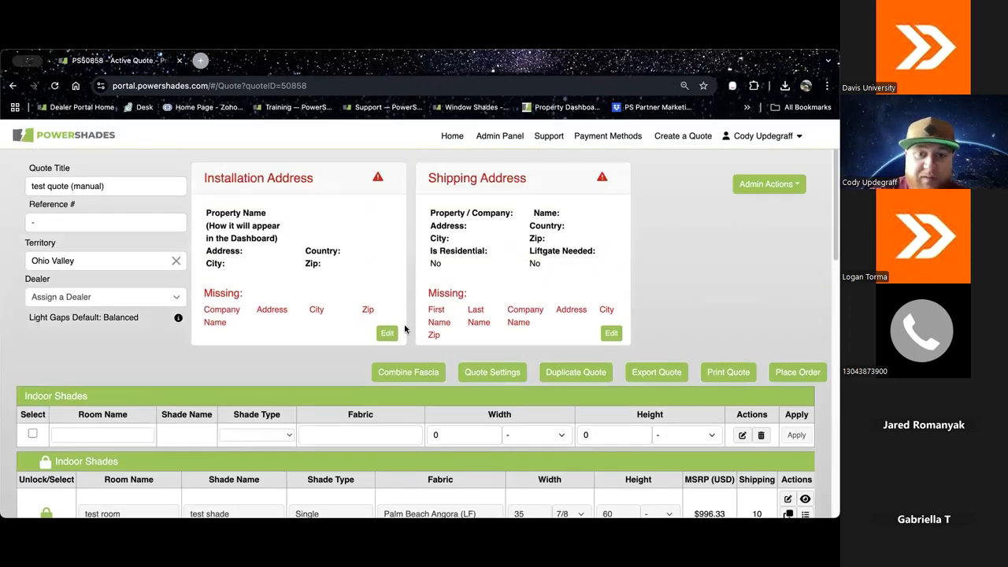
{"action": "left_click", "coordinate": [393, 332]}
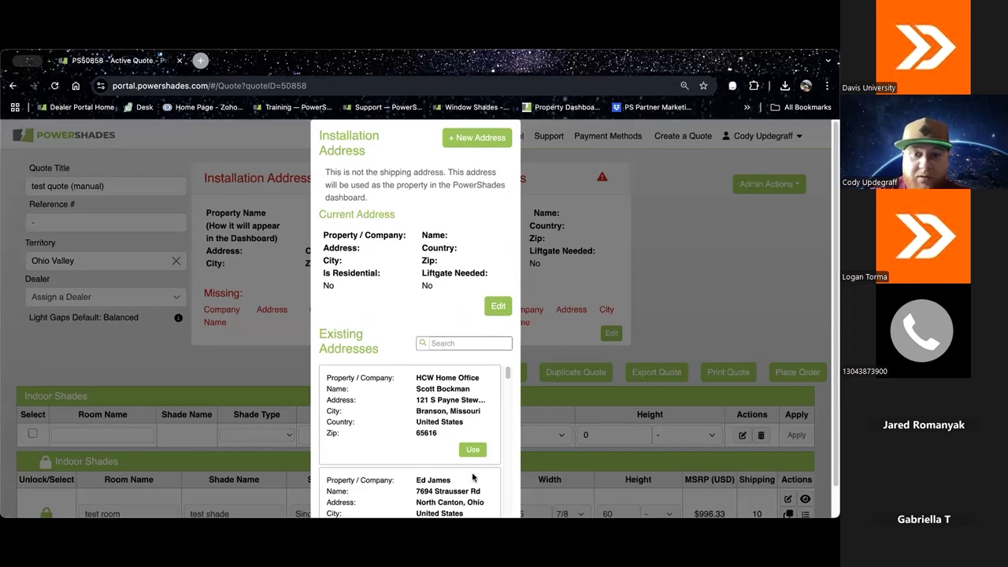
{"action": "left_click", "coordinate": [473, 450]}
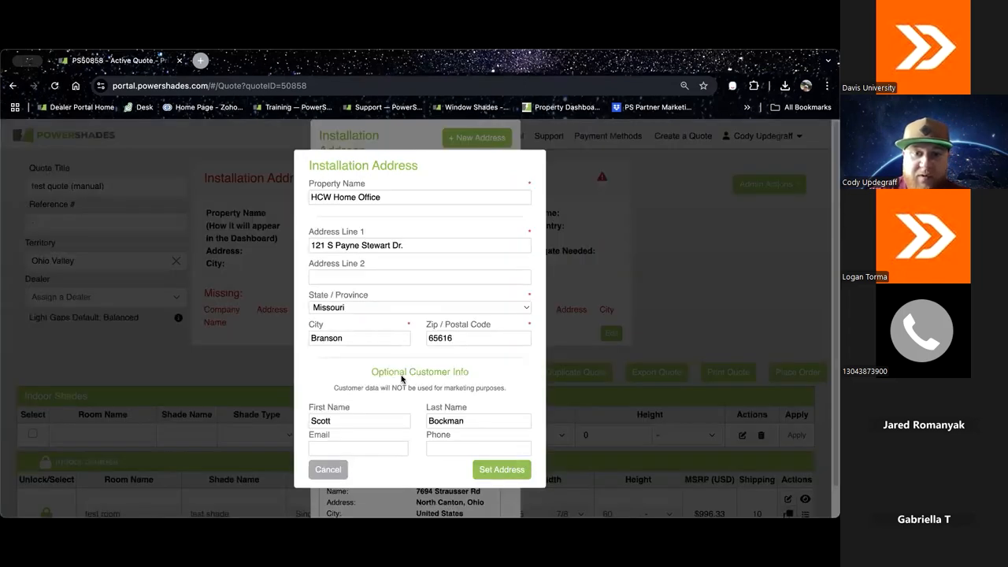
{"action": "left_click", "coordinate": [501, 469]}
Step: Set the shipping address to the saved HCW address with residential and lift gate set to No, and try to place the order
{"action": "left_click", "coordinate": [613, 337]}
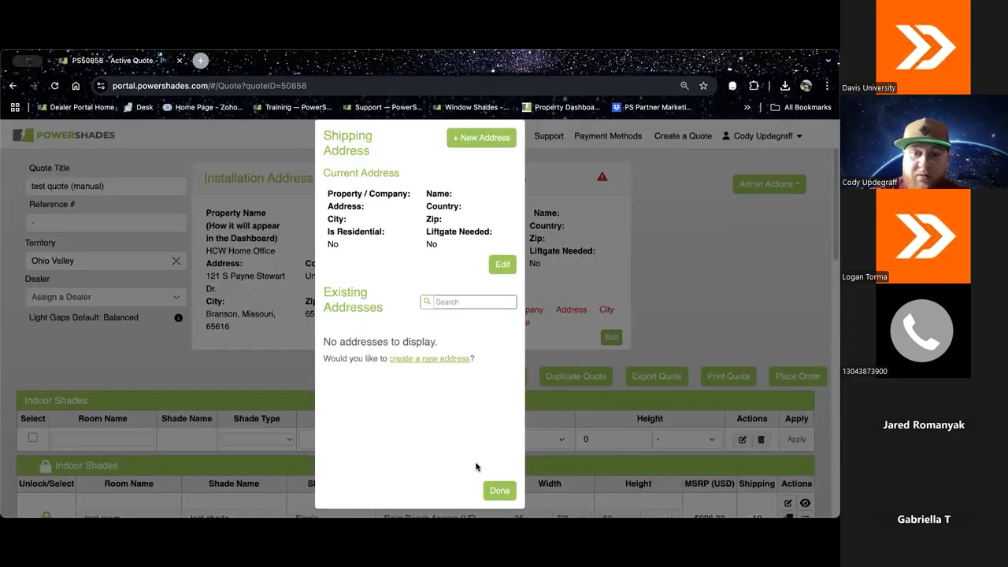
{"action": "left_click", "coordinate": [479, 407]}
{"action": "left_click", "coordinate": [322, 256]}
{"action": "left_click", "coordinate": [322, 281]}
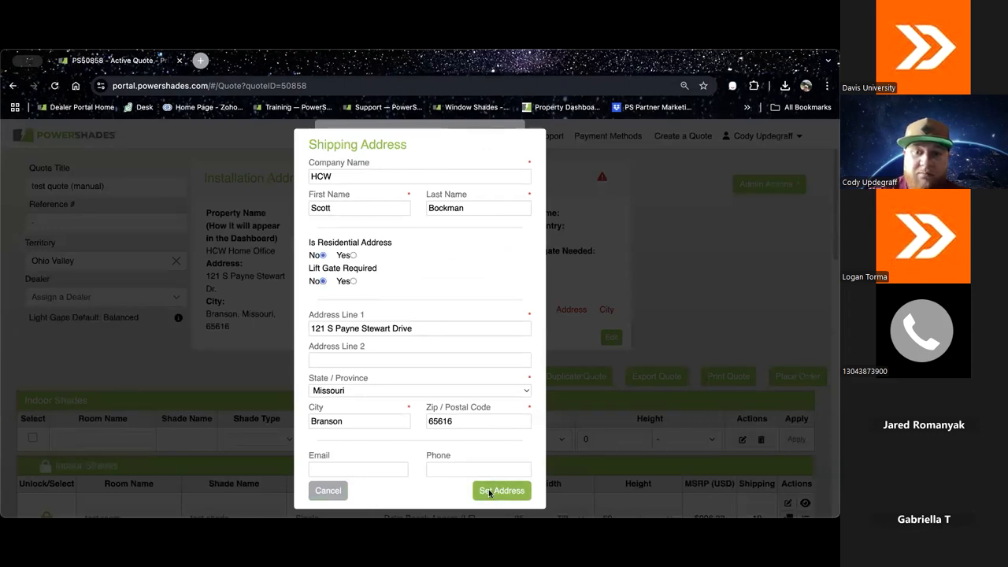
{"action": "left_click", "coordinate": [490, 491]}
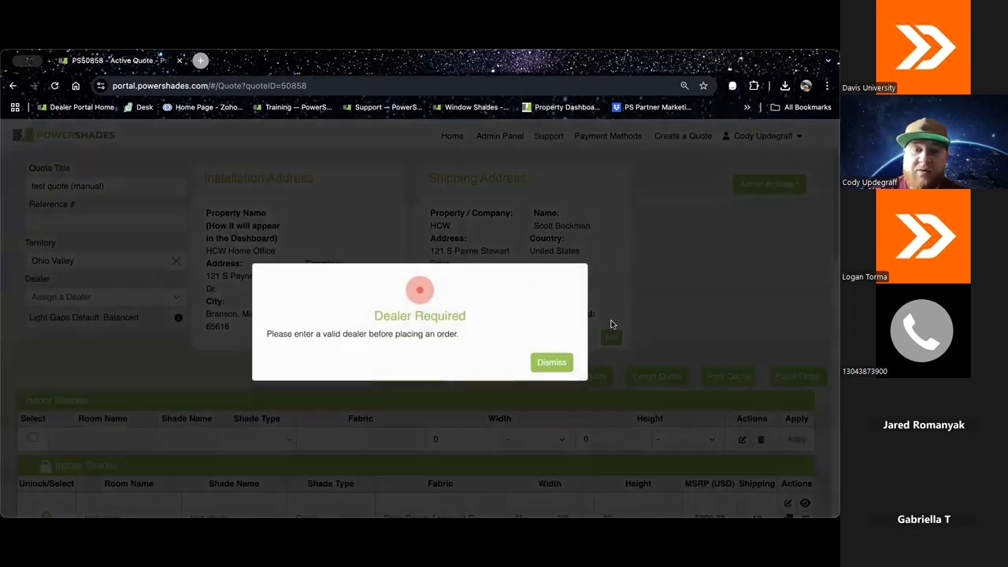
{"action": "left_click", "coordinate": [567, 361]}
Step: Assign Adapted Tech as the quote's dealer
{"action": "left_click", "coordinate": [161, 297]}
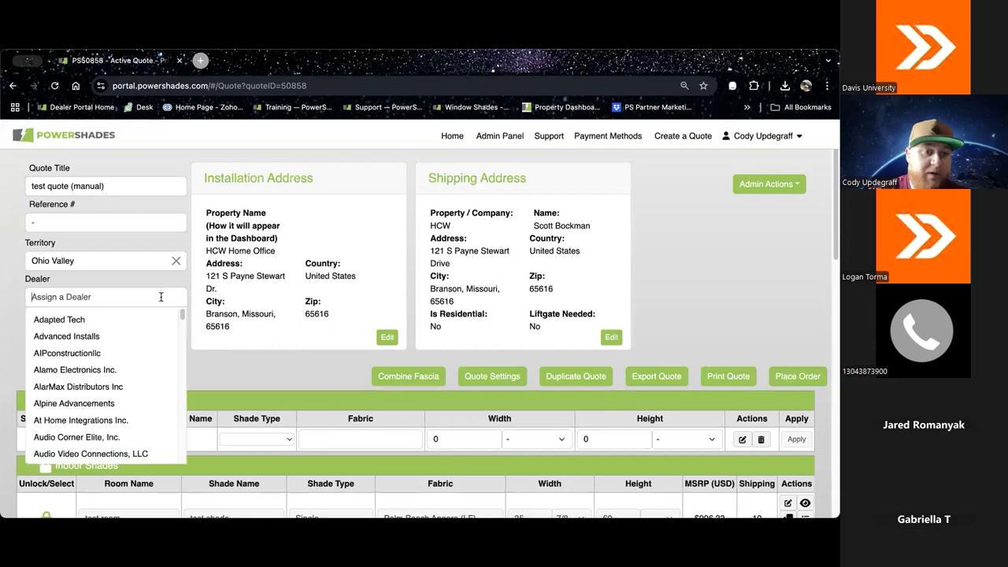
{"action": "left_click", "coordinate": [150, 315]}
{"action": "left_click", "coordinate": [577, 381]}
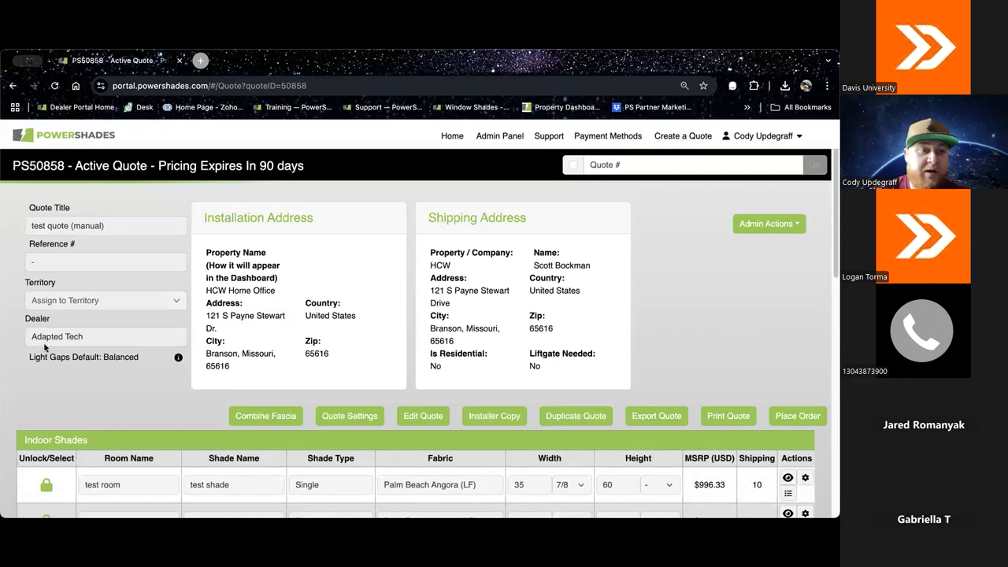
Step: Review the order placement summary, coupon field, totals, shipping info and payment options, and cancel without placing the order
{"action": "scroll", "coordinate": [714, 354], "scroll_direction": "down", "scroll_amount": 1}
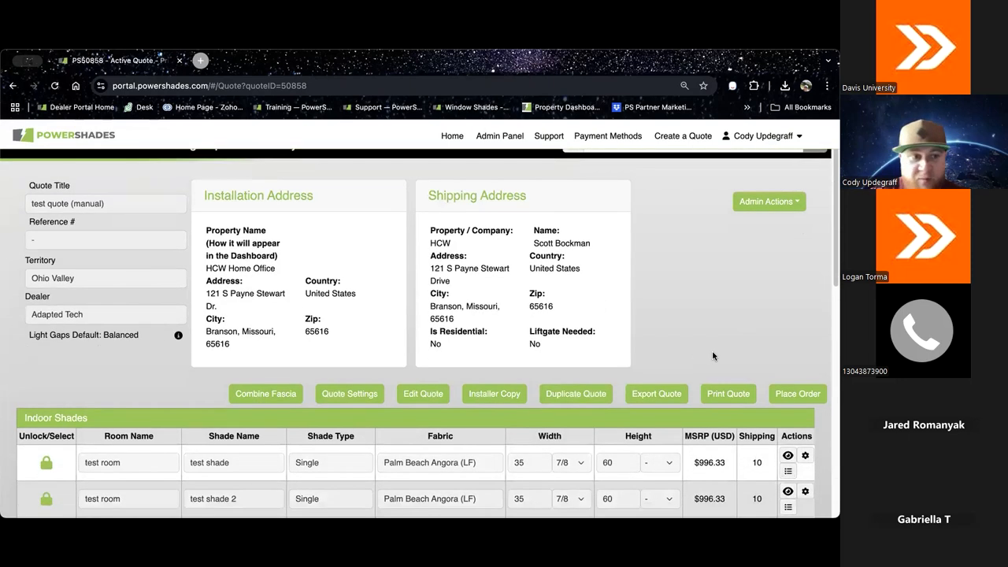
{"action": "left_click", "coordinate": [787, 385]}
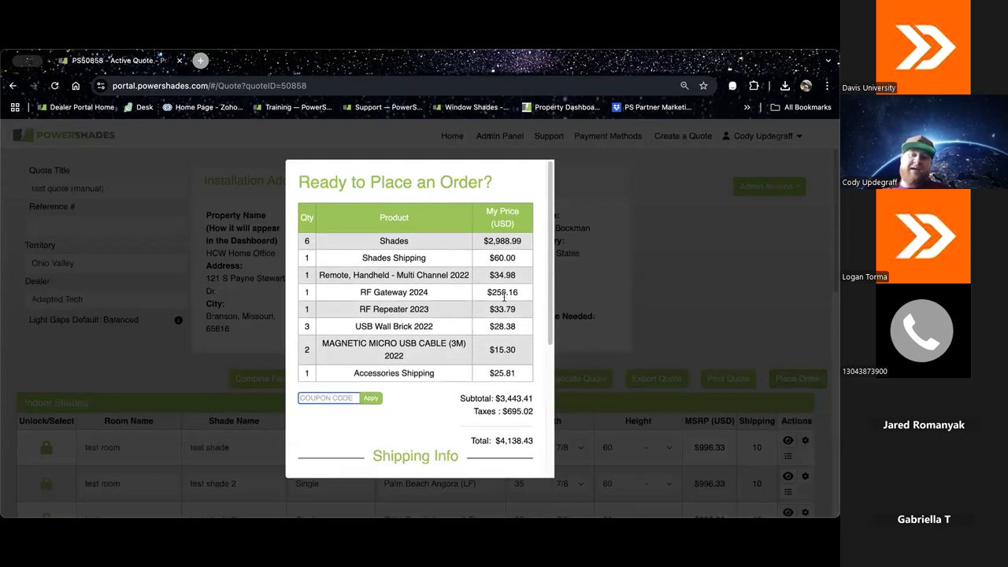
{"action": "scroll", "coordinate": [472, 370], "scroll_direction": "down", "scroll_amount": 2}
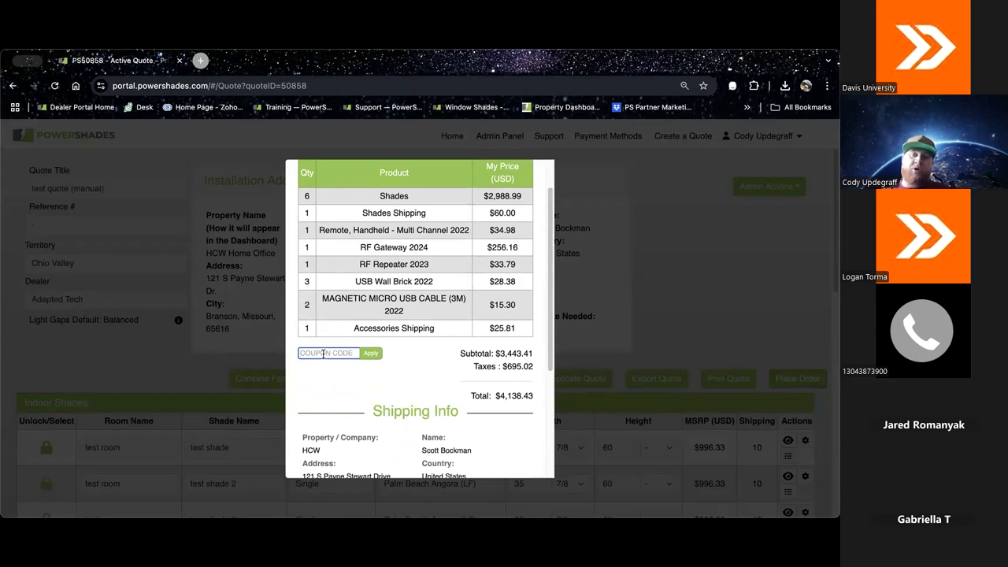
{"action": "scroll", "coordinate": [322, 353], "scroll_direction": "down", "scroll_amount": 4}
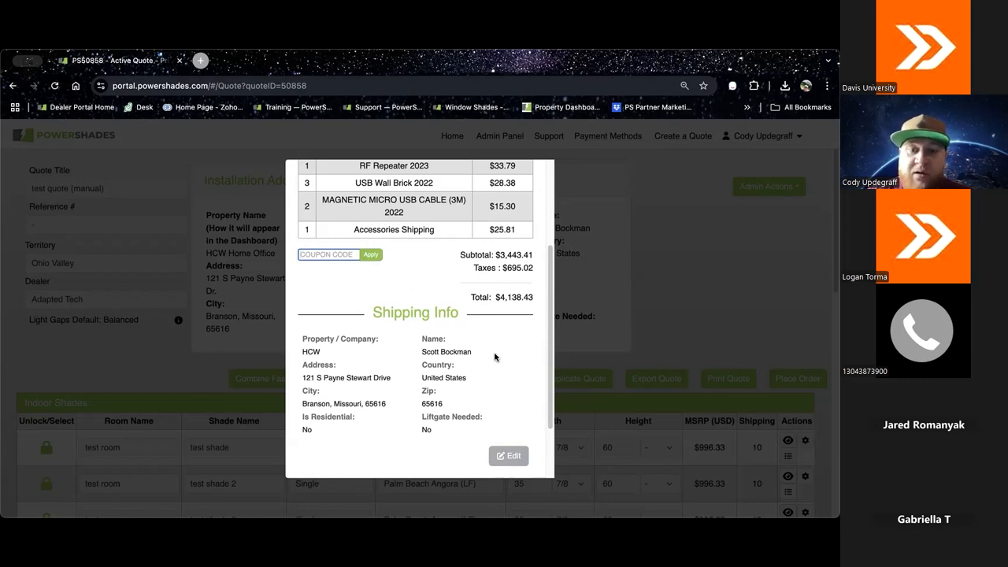
{"action": "scroll", "coordinate": [495, 357], "scroll_direction": "down", "scroll_amount": 2}
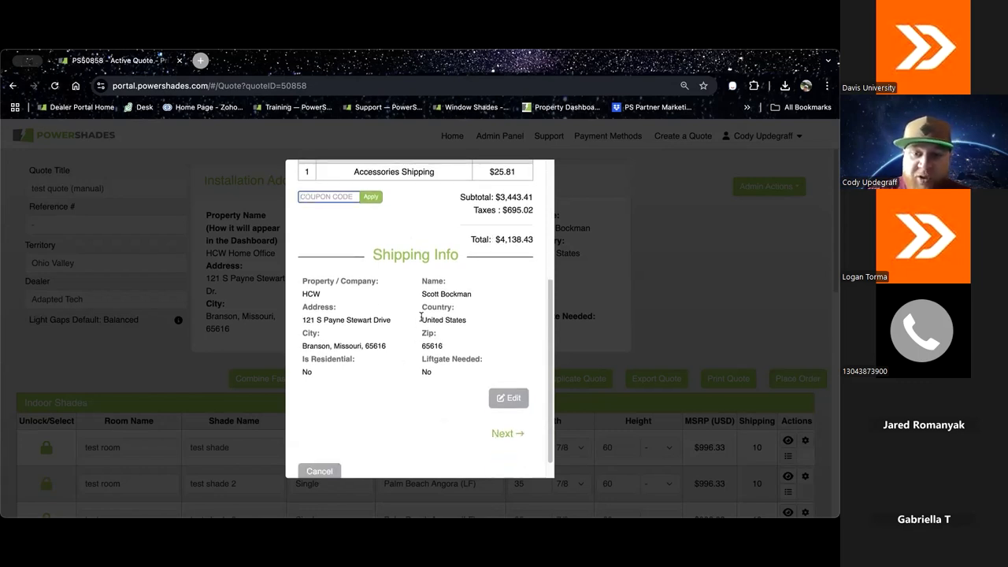
{"action": "left_click", "coordinate": [508, 433]}
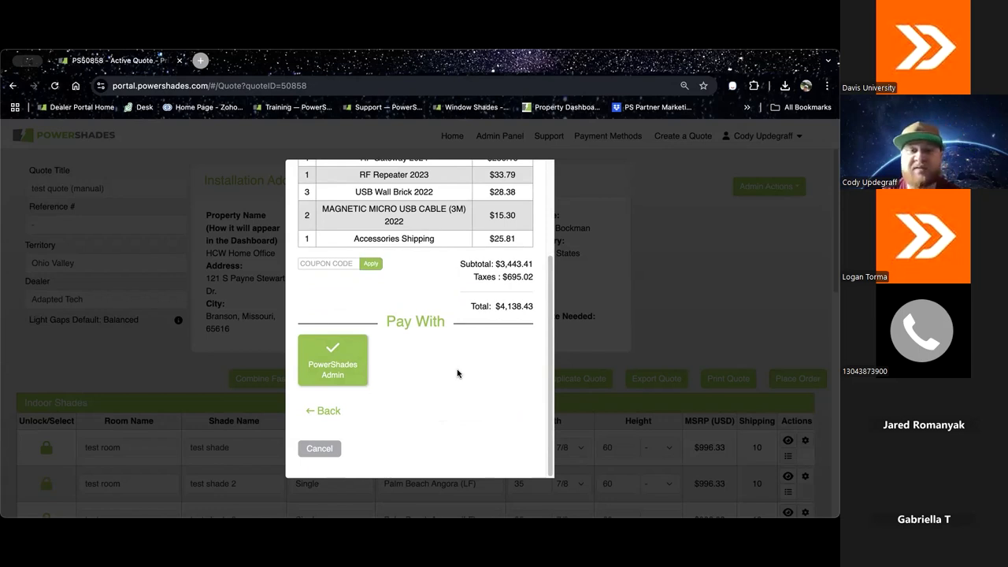
{"action": "left_click", "coordinate": [323, 448]}
Step: Archive the "test quote (manual)" quote from the portal's quote list
{"action": "left_click", "coordinate": [452, 135]}
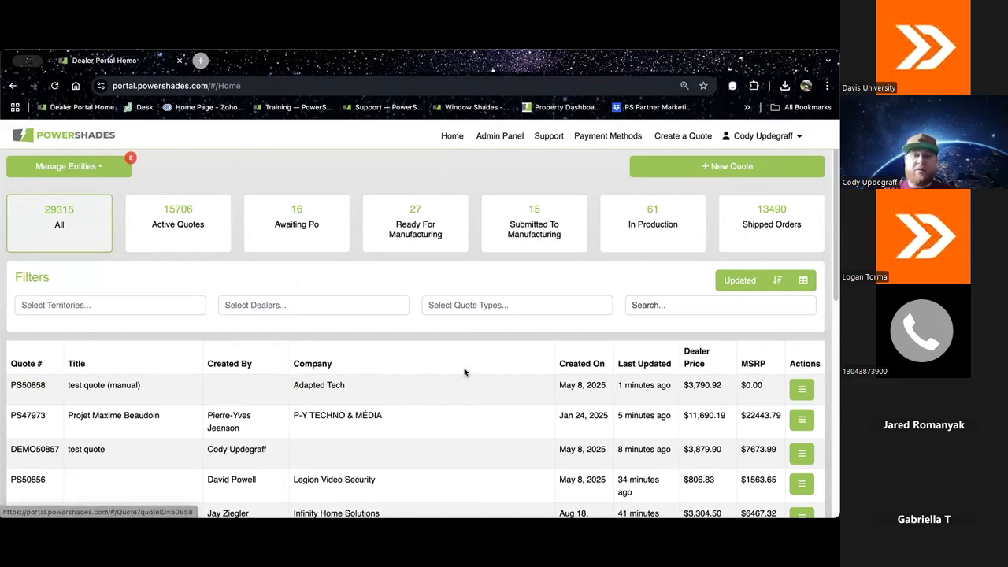
{"action": "left_click", "coordinate": [802, 389]}
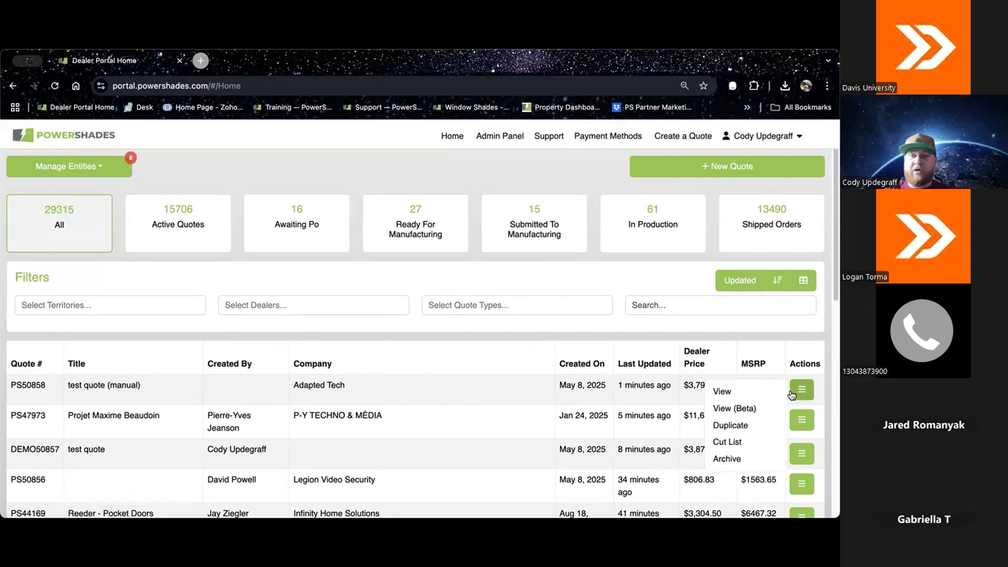
{"action": "left_click", "coordinate": [727, 459]}
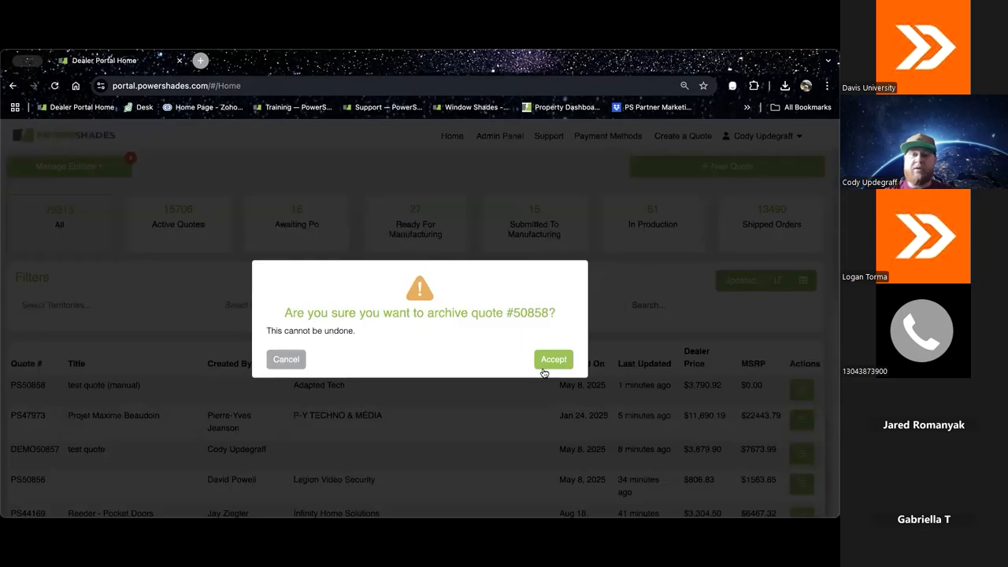
{"action": "left_click", "coordinate": [552, 360]}
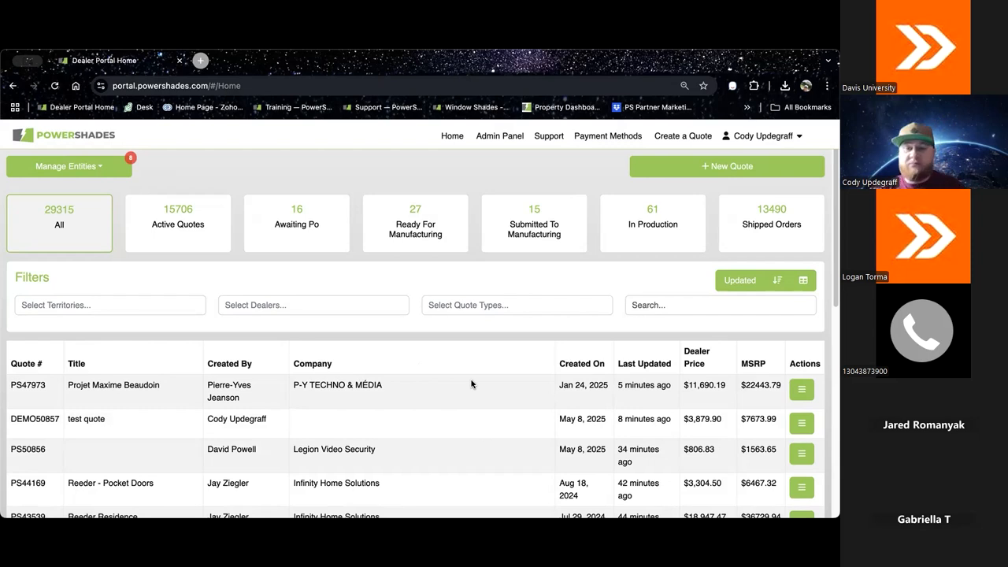
Step: Archive the demo quote titled "test quote" from the quote list
{"action": "left_click", "coordinate": [802, 423]}
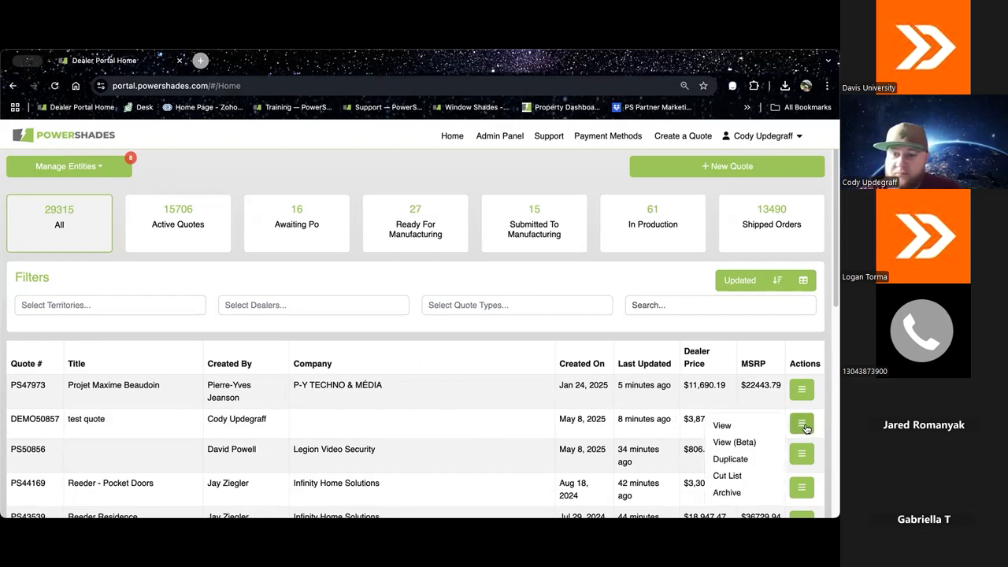
{"action": "left_click", "coordinate": [724, 492]}
{"action": "left_click", "coordinate": [553, 362]}
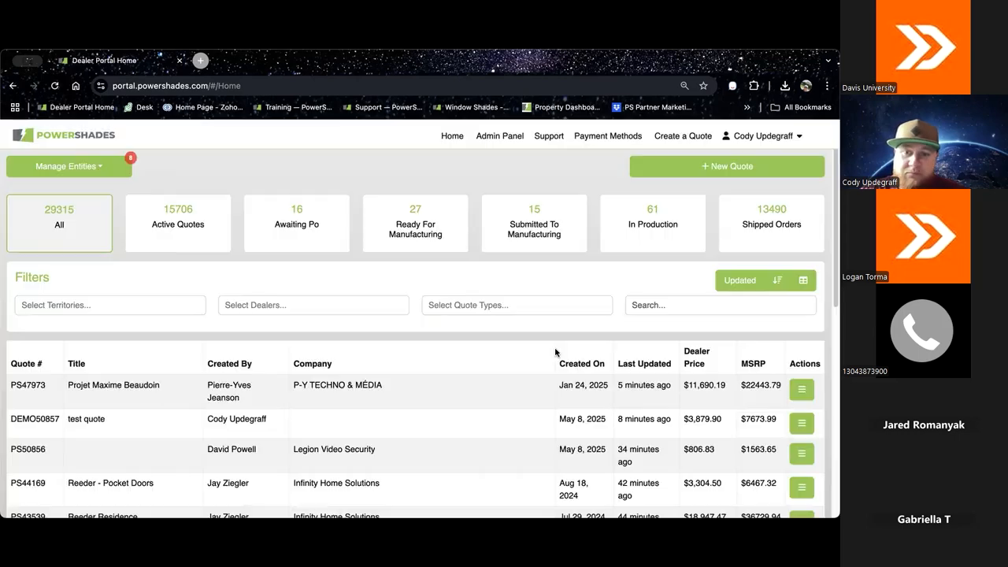